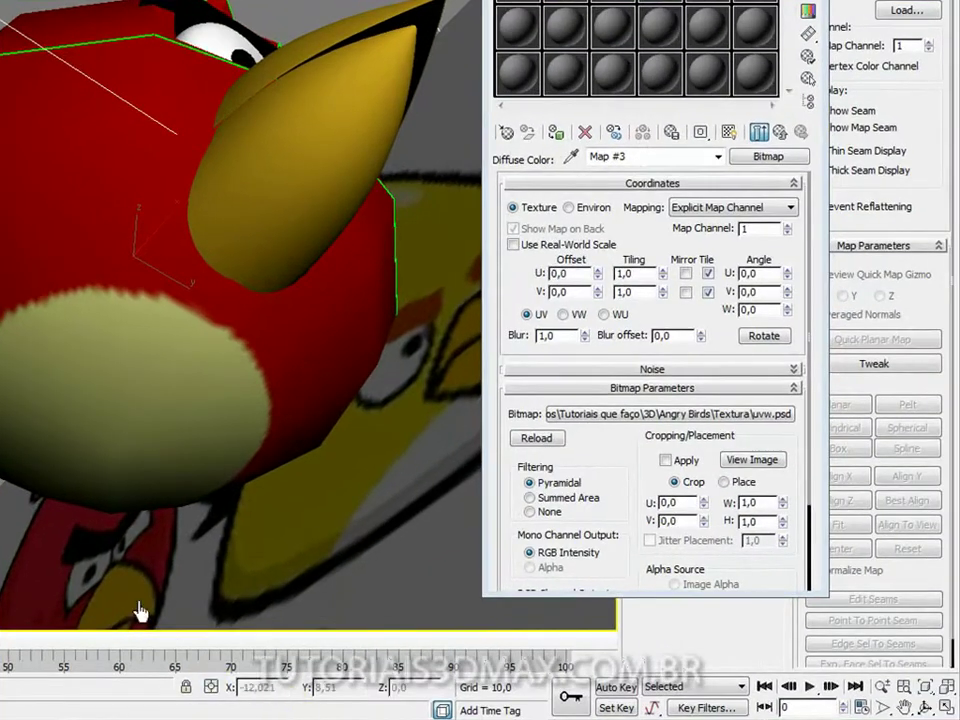
# Step: Switch to Photoshop and start a free transform of the beige belly circle on the bege layer
pyautogui.keyDown('alt'); pyautogui.moveTo(106, 363); pyautogui.dragTo(112, 333, button='middle'); pyautogui.keyUp('alt')
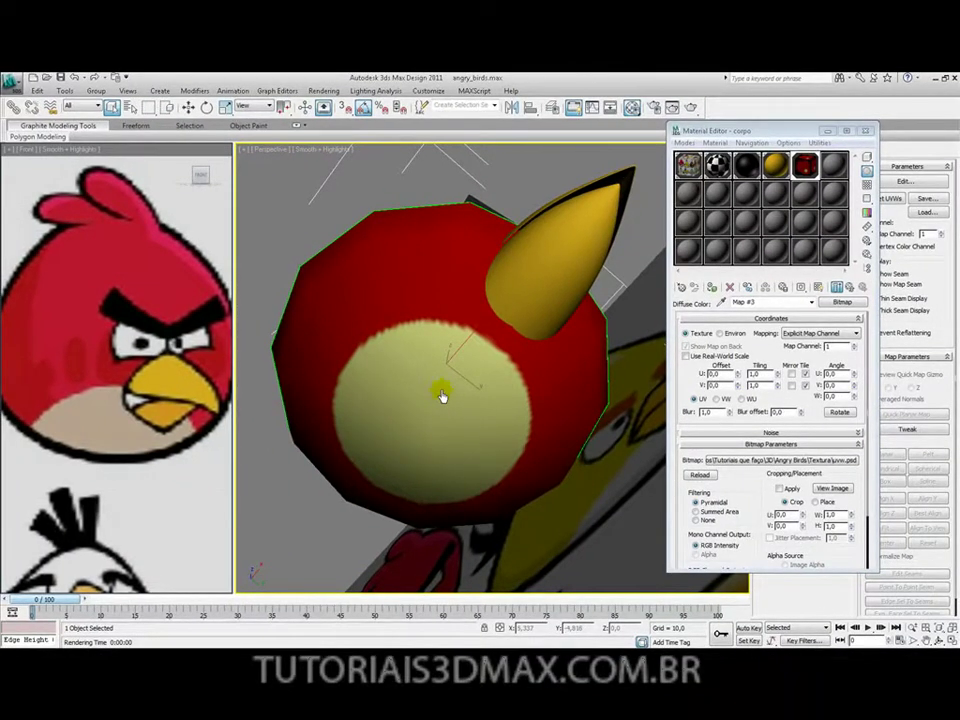
pyautogui.hotkey('alt', 'Tab')
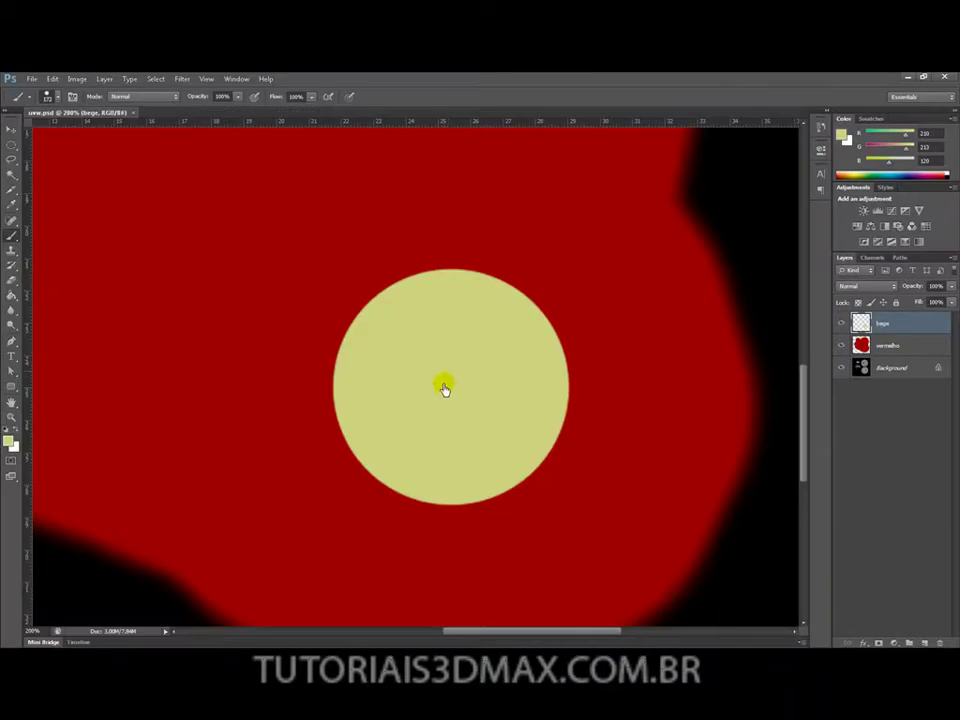
pyautogui.hotkey('ctrl', 't')
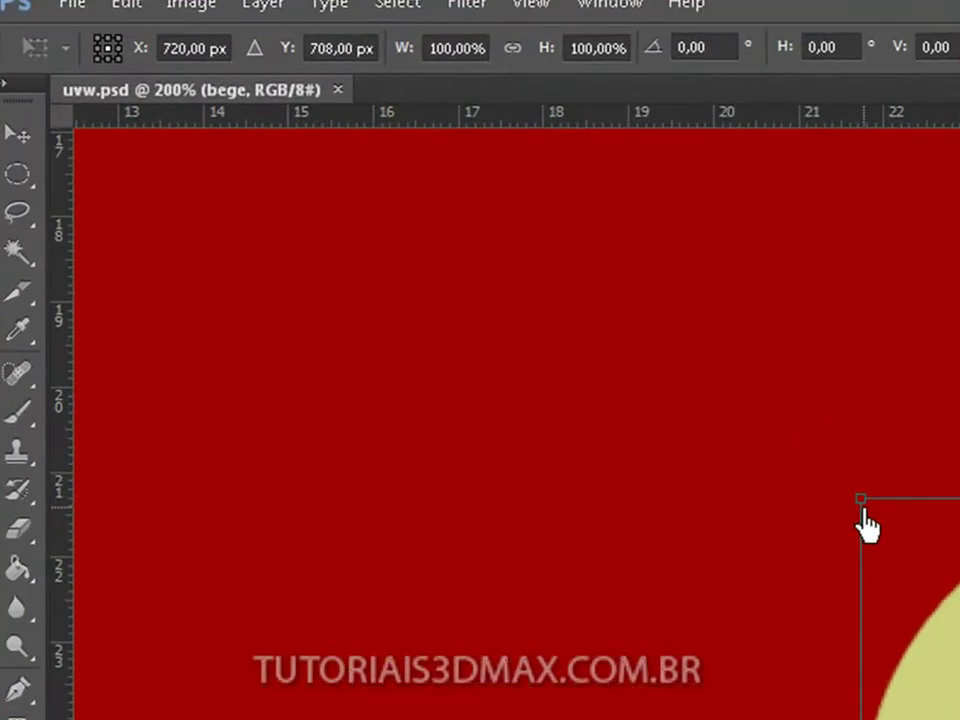
pyautogui.moveTo(333, 274); pyautogui.dragTo(222, 210)
pyautogui.moveTo(575, 345); pyautogui.dragTo(338, 690)
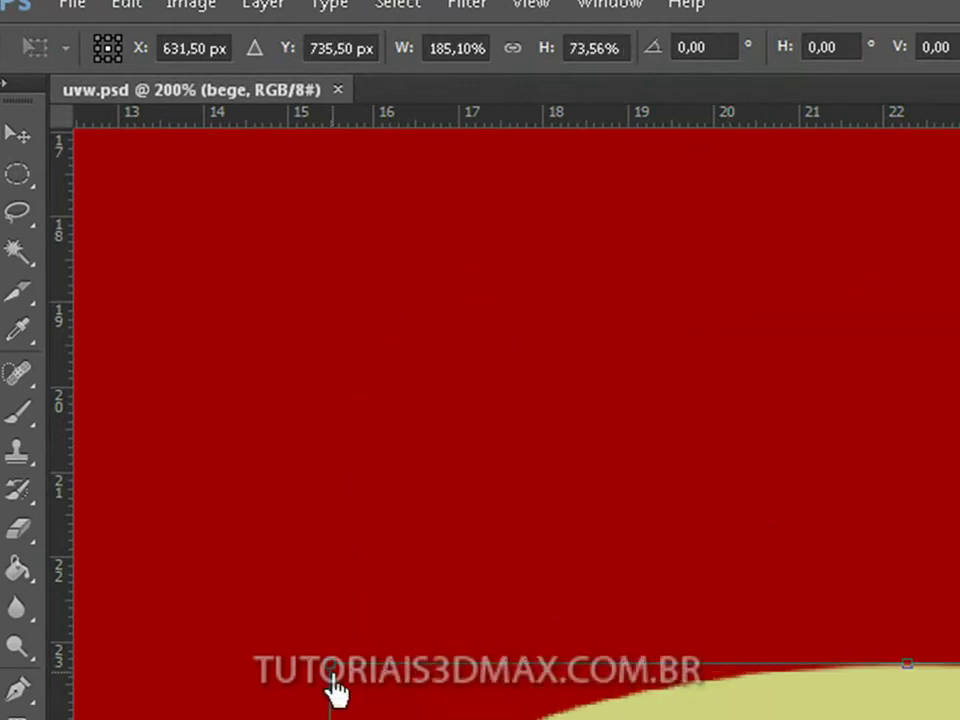
pyautogui.hotkey('ctrl', 'z')
pyautogui.moveTo(865, 516); pyautogui.dragTo(818, 478)
pyautogui.hotkey('ctrl', 'z')
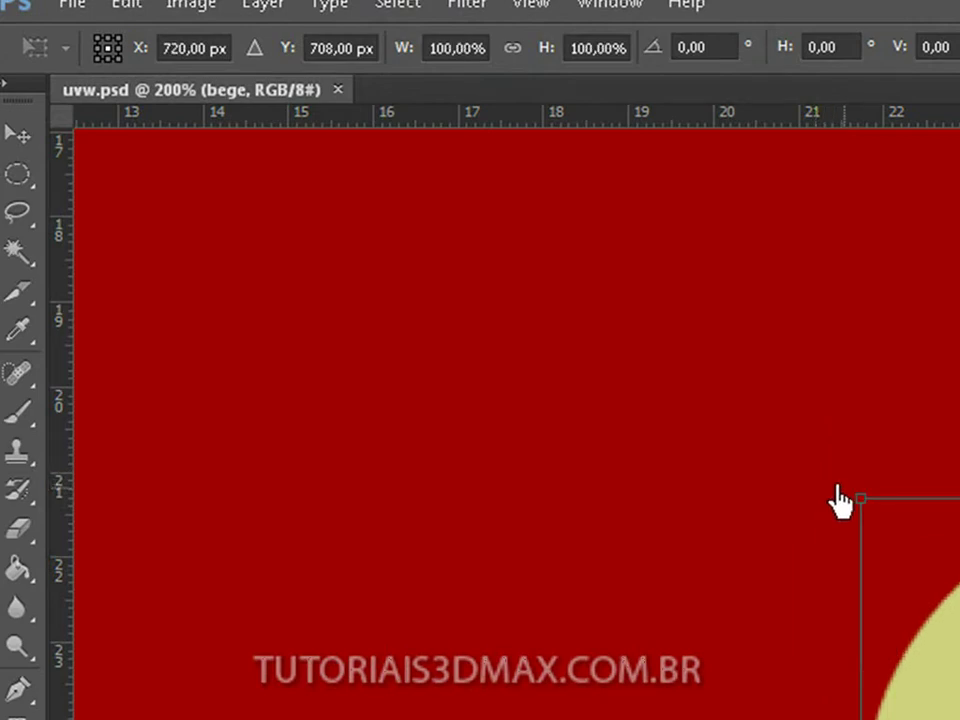
pyautogui.moveTo(868, 506); pyautogui.dragTo(782, 634)
pyautogui.hotkey('ctrl', 'z')
# Step: Enlarge the beige circle evenly around its centre and apply the transform
pyautogui.moveTo(866, 514)
pyautogui.mouseDown()
pyautogui.moveTo(775, 445)
pyautogui.moveTo(779, 458)
pyautogui.mouseUp()
pyautogui.press('b')
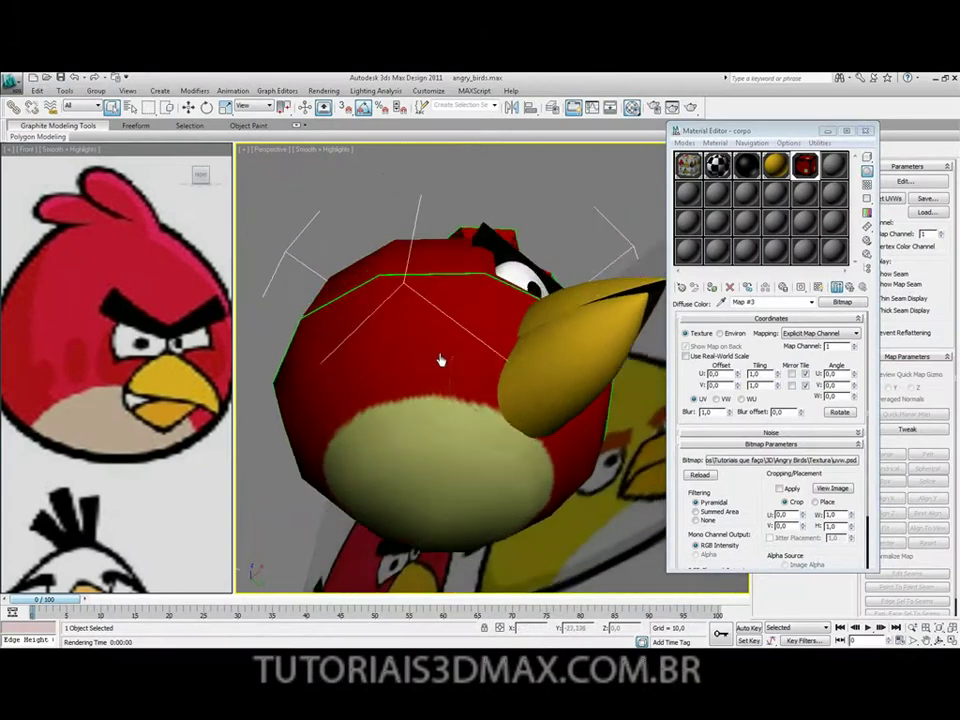
# Step: In Photoshop, move the beige circle up and to the left over the body's UV layout, hiding the vermelho layer meanwhile
pyautogui.moveTo(441, 360)
pyautogui.keyDown('alt'); pyautogui.mouseDown(button='middle')
pyautogui.moveTo(456, 409)
pyautogui.moveTo(462, 394)
pyautogui.moveTo(452, 379)
pyautogui.mouseUp(button='middle'); pyautogui.keyUp('alt')
pyautogui.hotkey('alt', 'Tab')
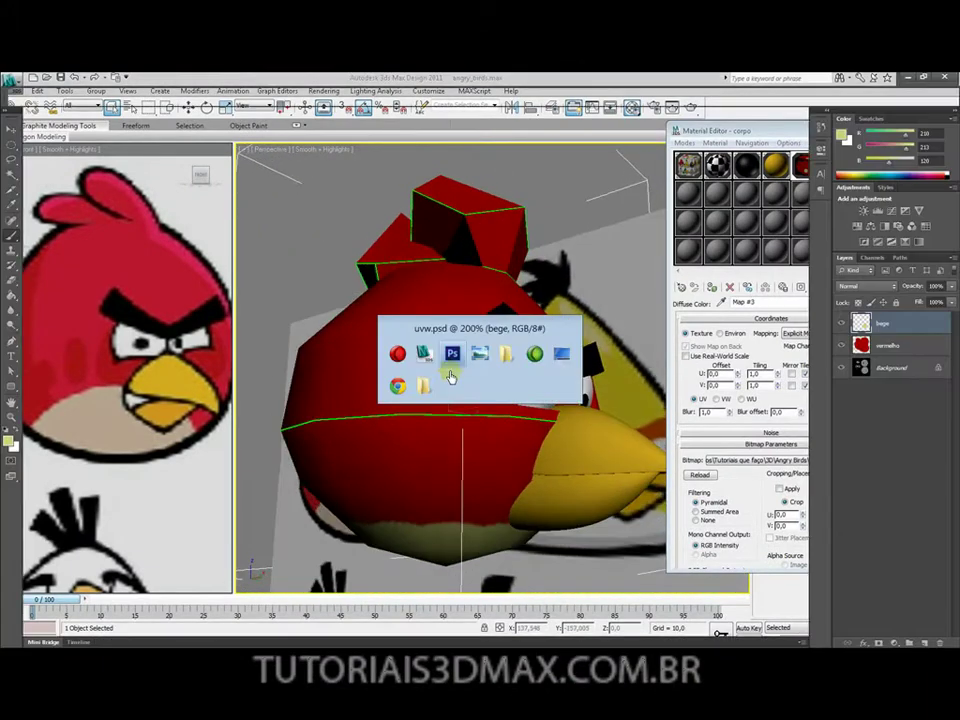
pyautogui.click(841, 346)
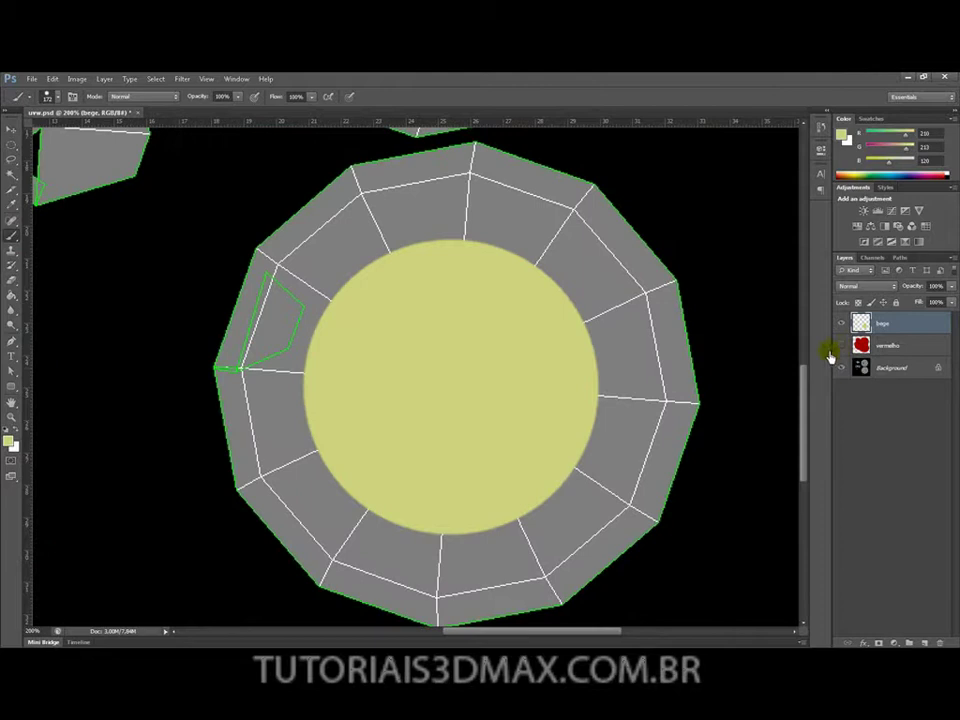
pyautogui.press('v')
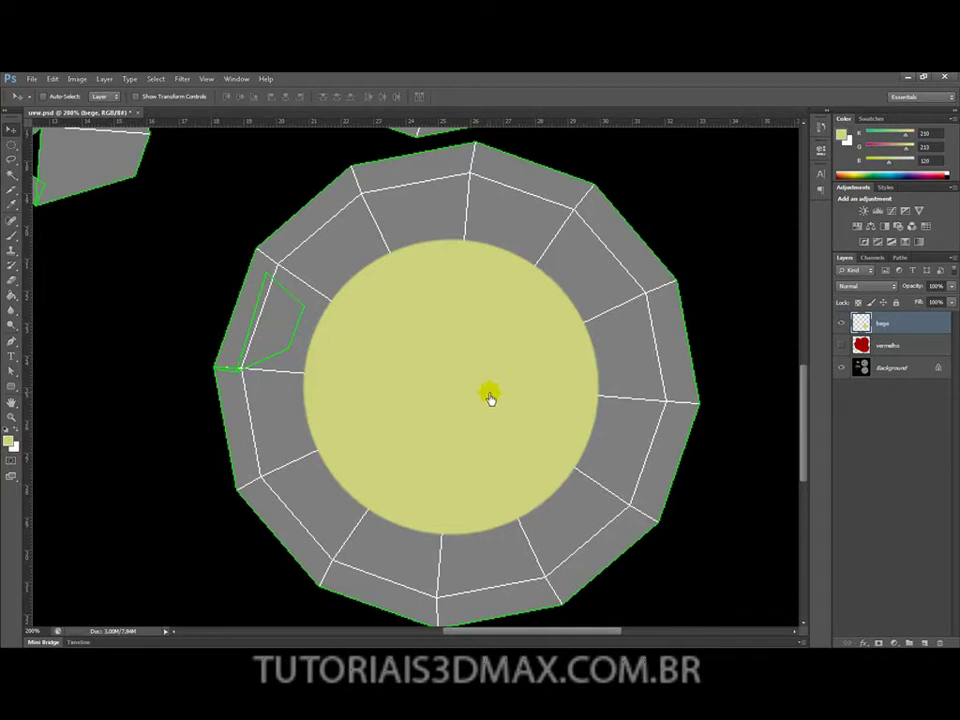
pyautogui.moveTo(491, 398); pyautogui.dragTo(439, 377)
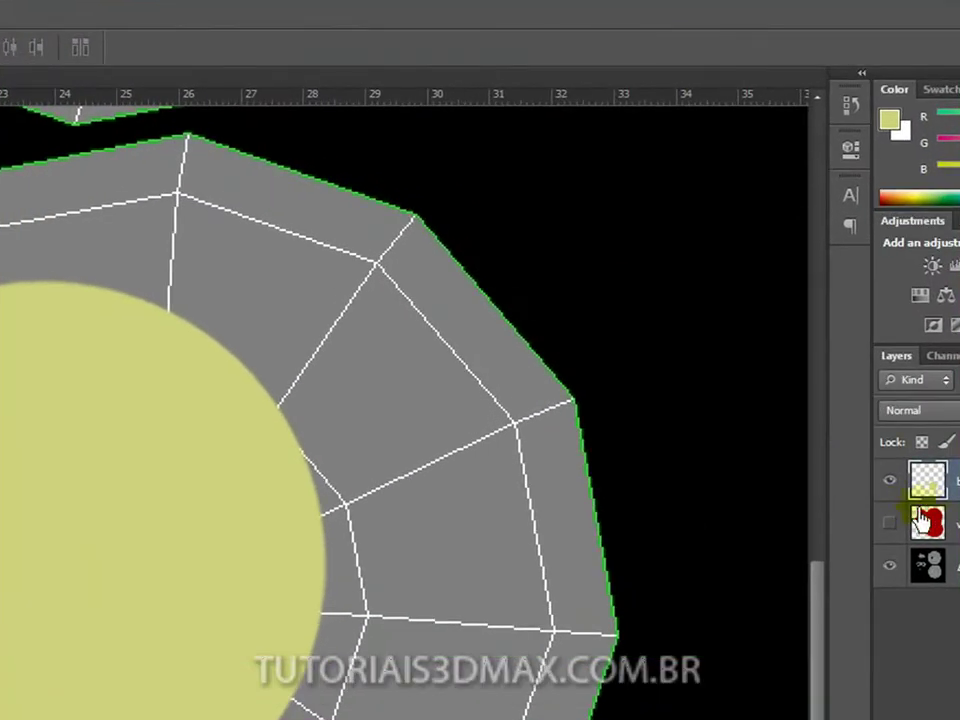
pyautogui.click(888, 524)
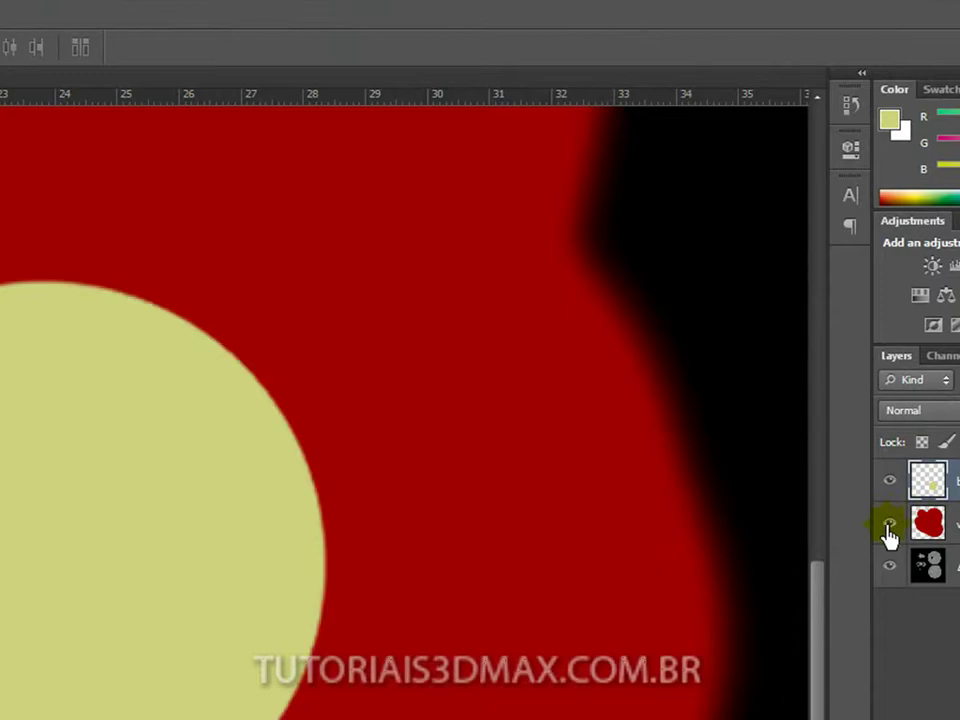
# Step: Check the belly patch in 3ds Max and shift the beige circle slightly upward in Photoshop, with the vermelho layer hidden meanwhile
pyautogui.hotkey('alt', 'Tab')
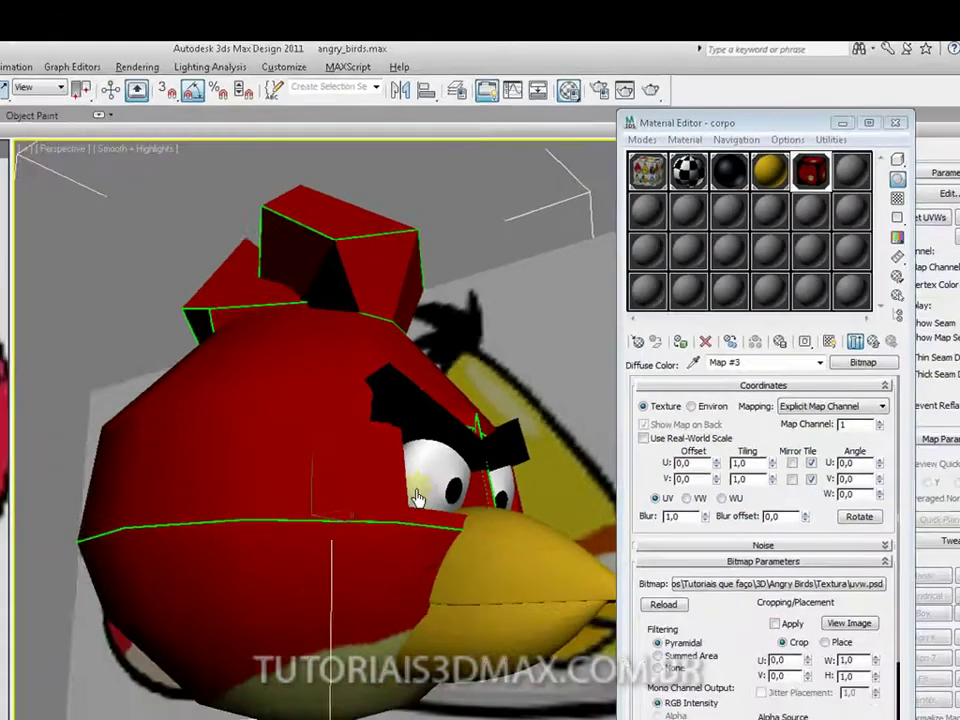
pyautogui.keyDown('alt'); pyautogui.moveTo(418, 497); pyautogui.dragTo(333, 500, button='middle'); pyautogui.keyUp('alt')
pyautogui.keyDown('alt'); pyautogui.moveTo(465, 400); pyautogui.dragTo(476, 378, button='middle'); pyautogui.keyUp('alt')
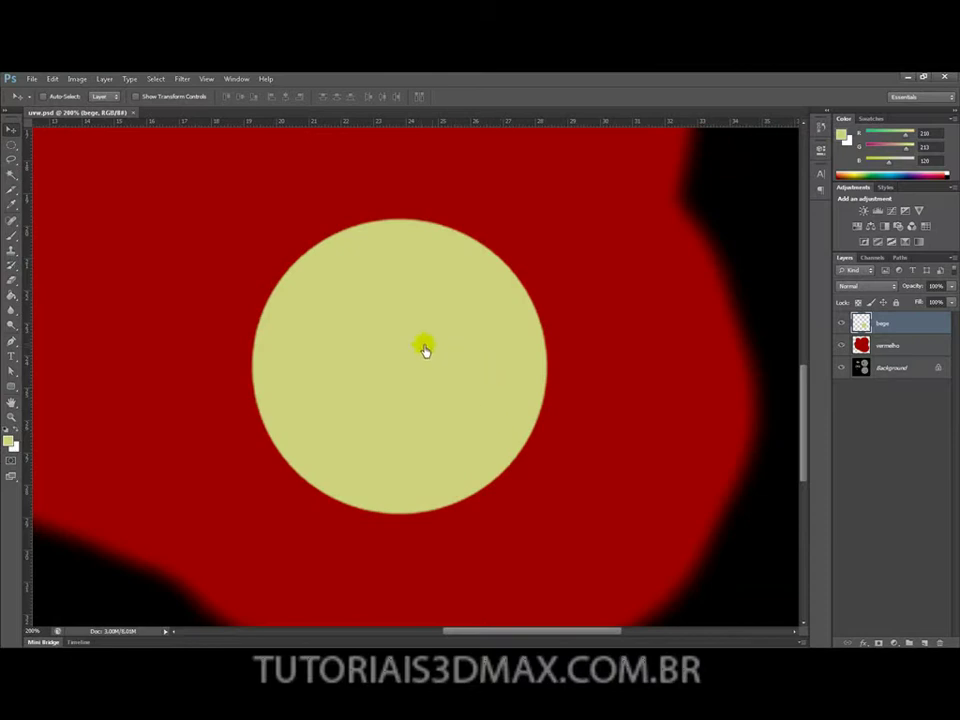
pyautogui.click(841, 346)
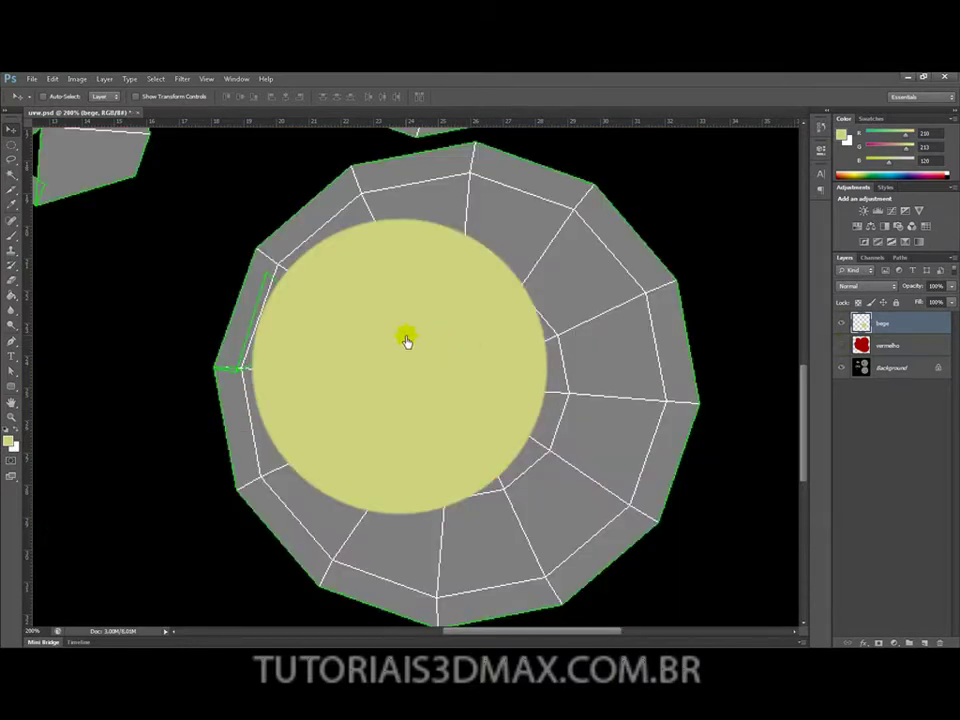
pyautogui.moveTo(406, 341); pyautogui.dragTo(404, 332)
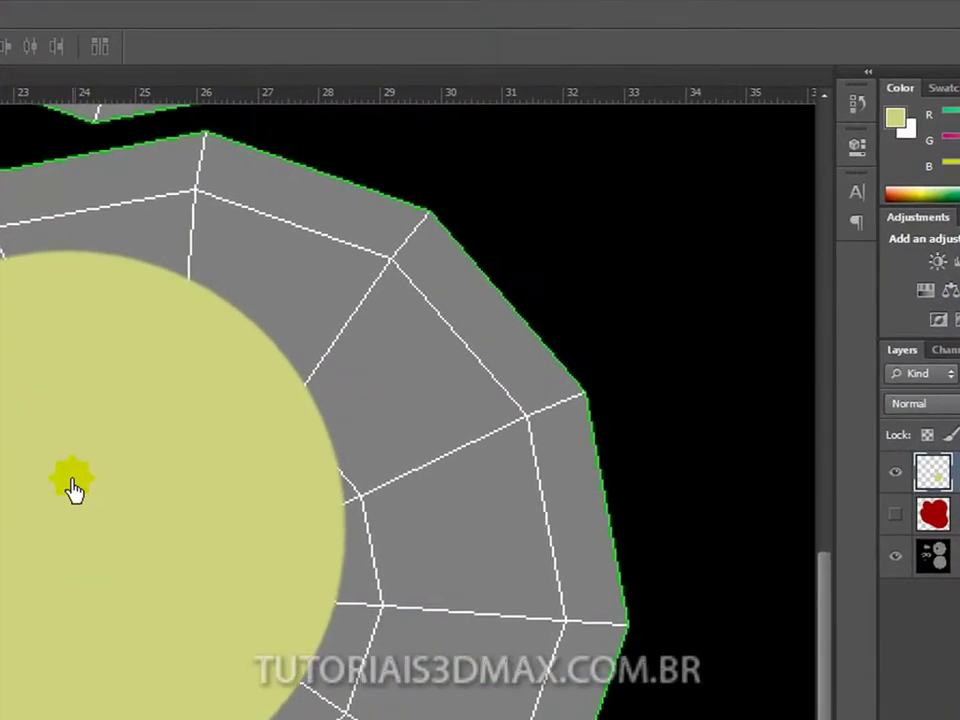
pyautogui.moveTo(51, 486); pyautogui.dragTo(248, 612)
pyautogui.moveTo(307, 612); pyautogui.dragTo(243, 407)
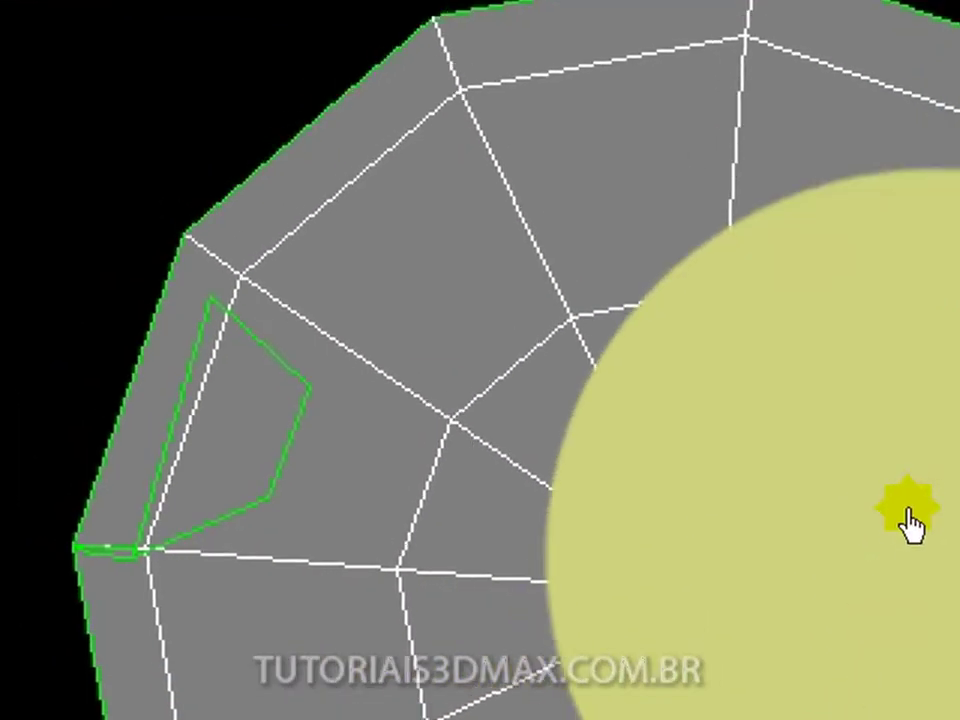
pyautogui.moveTo(742, 340); pyautogui.dragTo(630, 463)
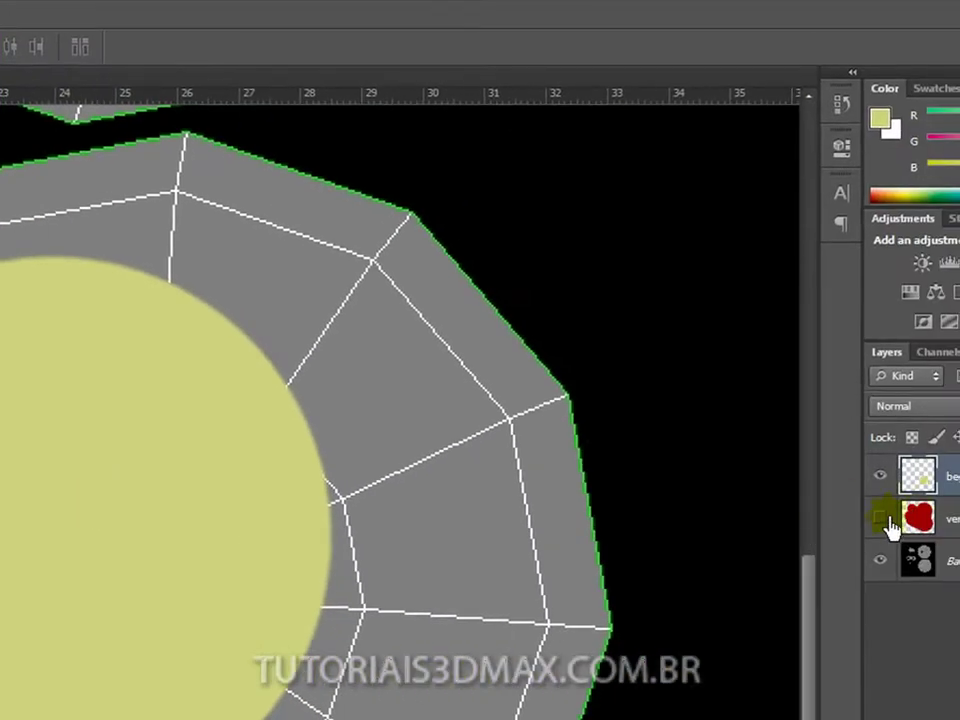
pyautogui.click(881, 518)
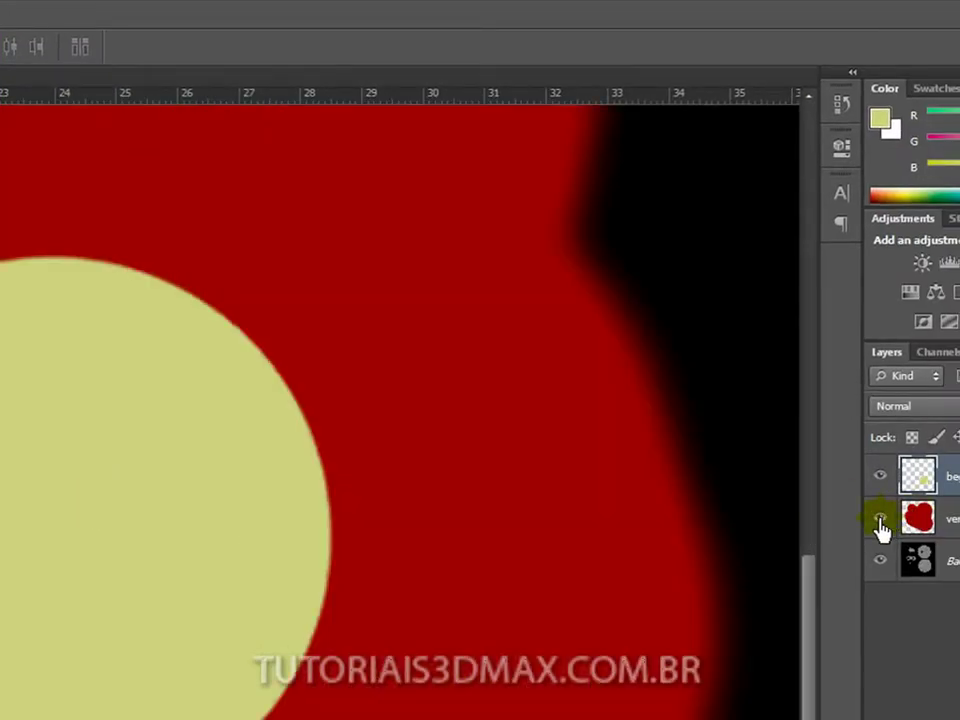
# Step: Compare the patch on the 3ds Max model and move the circle slightly down and left in Photoshop, hiding vermelho meanwhile
pyautogui.hotkey('alt', 'Tab')
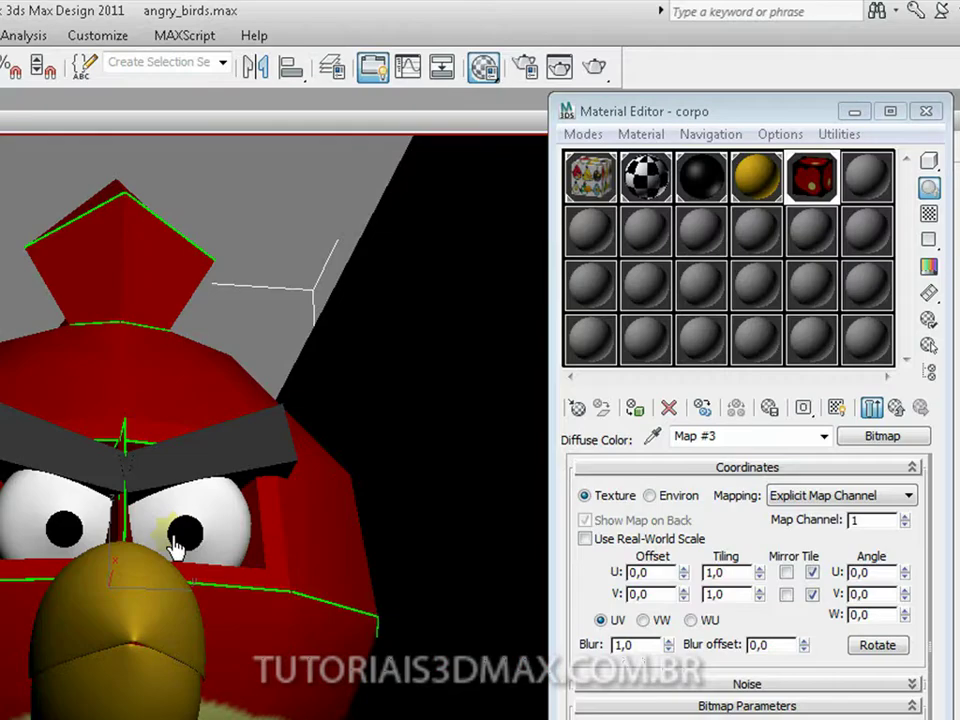
pyautogui.keyDown('alt'); pyautogui.moveTo(229, 556); pyautogui.dragTo(218, 521, button='middle'); pyautogui.keyUp('alt')
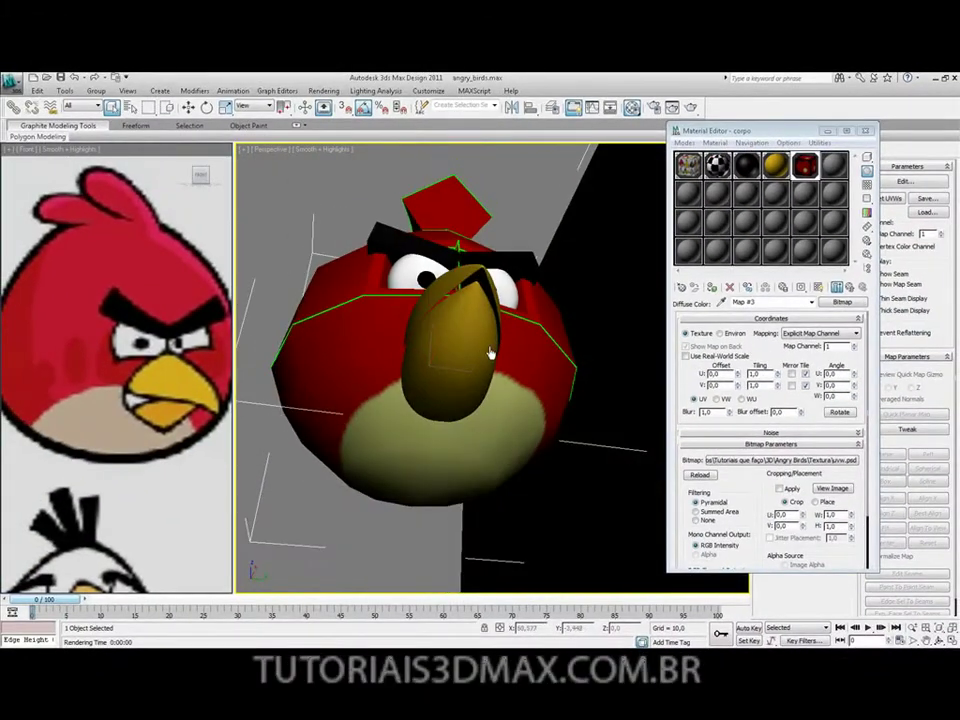
pyautogui.keyDown('alt'); pyautogui.moveTo(490, 352); pyautogui.dragTo(472, 428, button='middle'); pyautogui.keyUp('alt')
pyautogui.hotkey('alt', 'Tab')
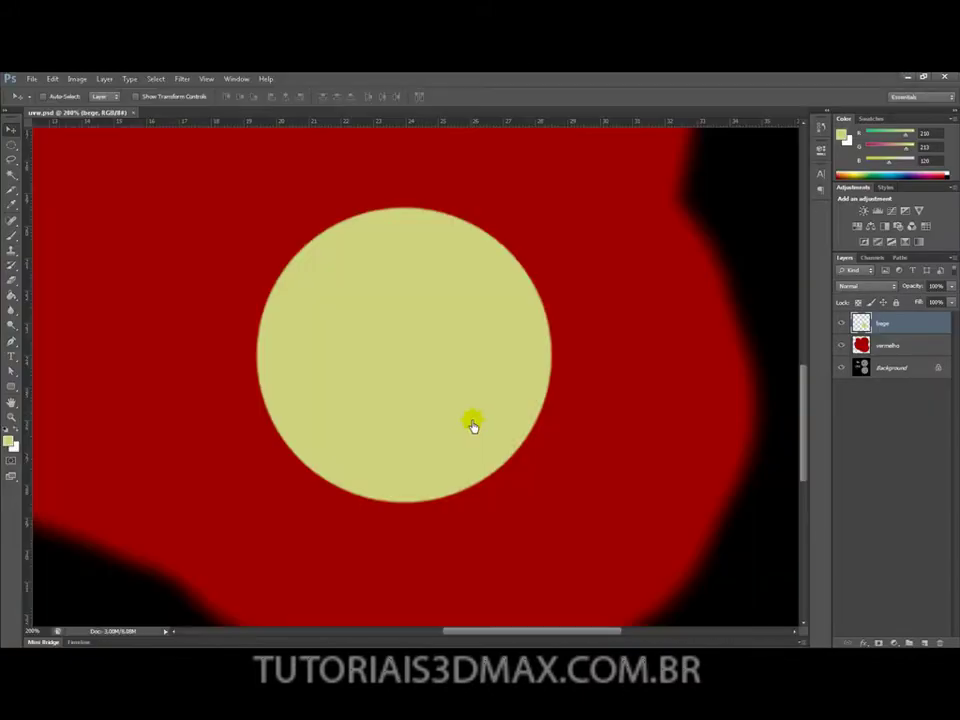
pyautogui.click(840, 346)
pyautogui.moveTo(368, 319); pyautogui.dragTo(350, 334)
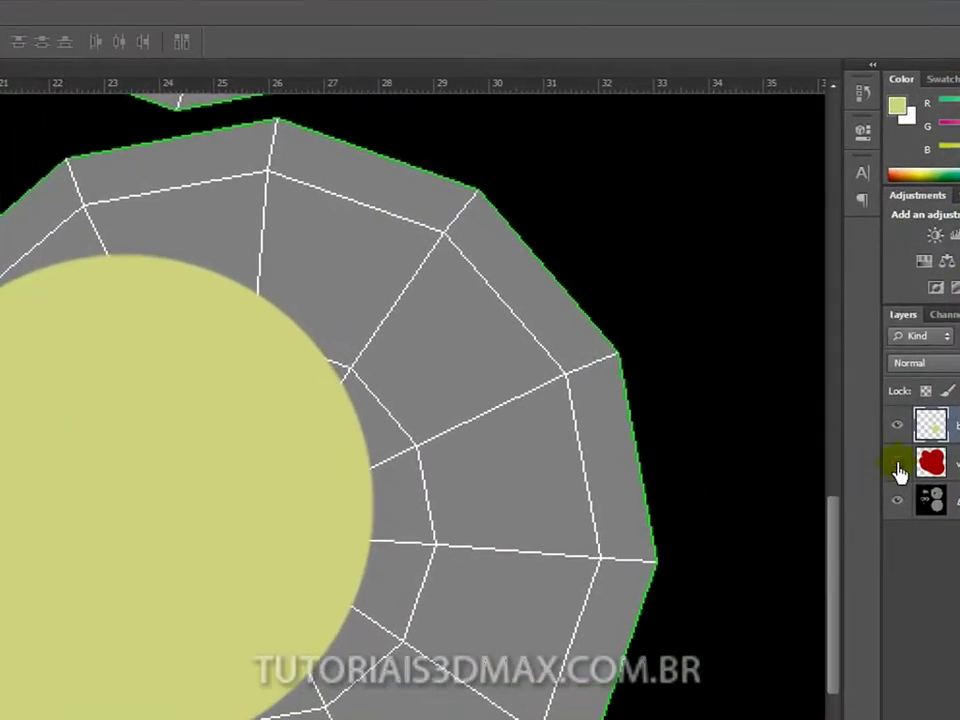
pyautogui.click(897, 466)
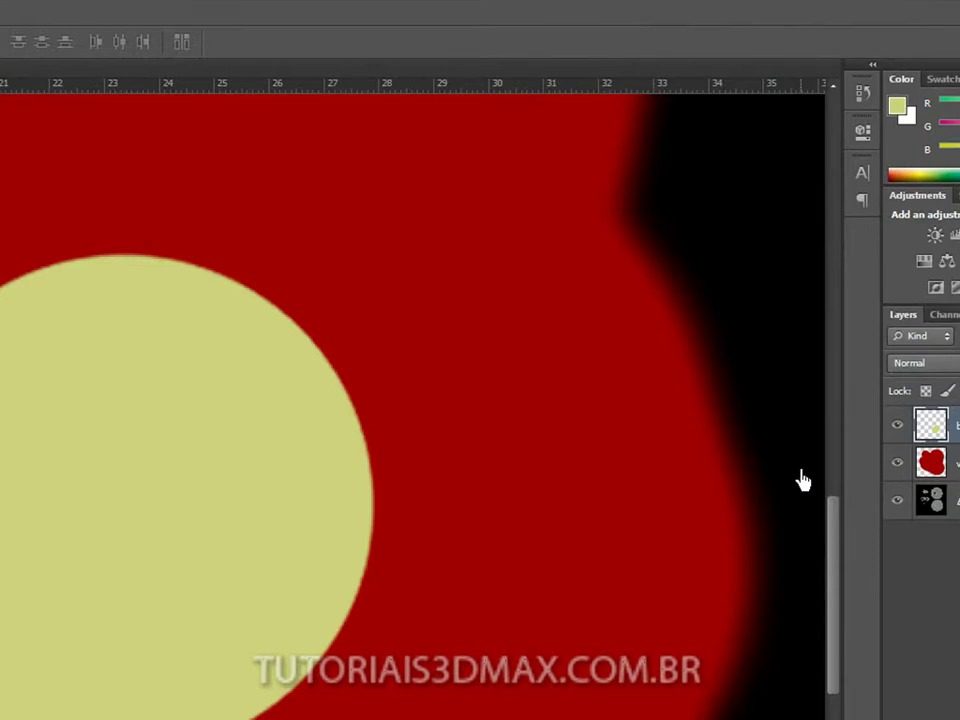
# Step: Nudge the beige circle slightly down and fine-tune its position in Photoshop, checking the belly in 3ds Max after each move
pyautogui.hotkey('alt', 'Tab')
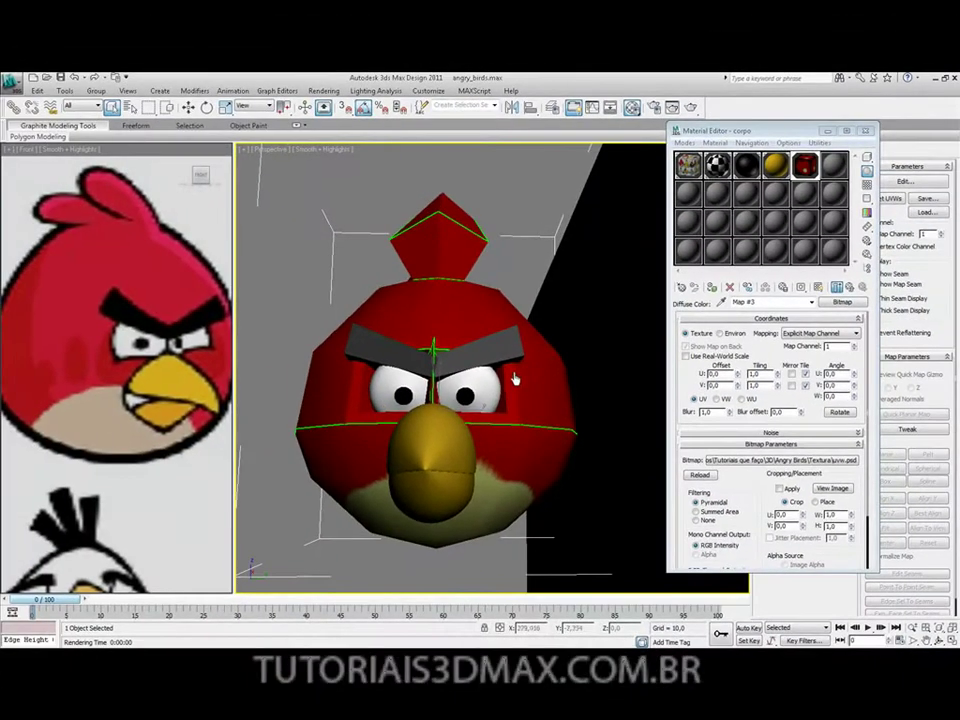
pyautogui.moveTo(481, 410)
pyautogui.keyDown('alt'); pyautogui.mouseDown(button='middle')
pyautogui.moveTo(430, 412)
pyautogui.moveTo(485, 418)
pyautogui.mouseUp(button='middle'); pyautogui.keyUp('alt')
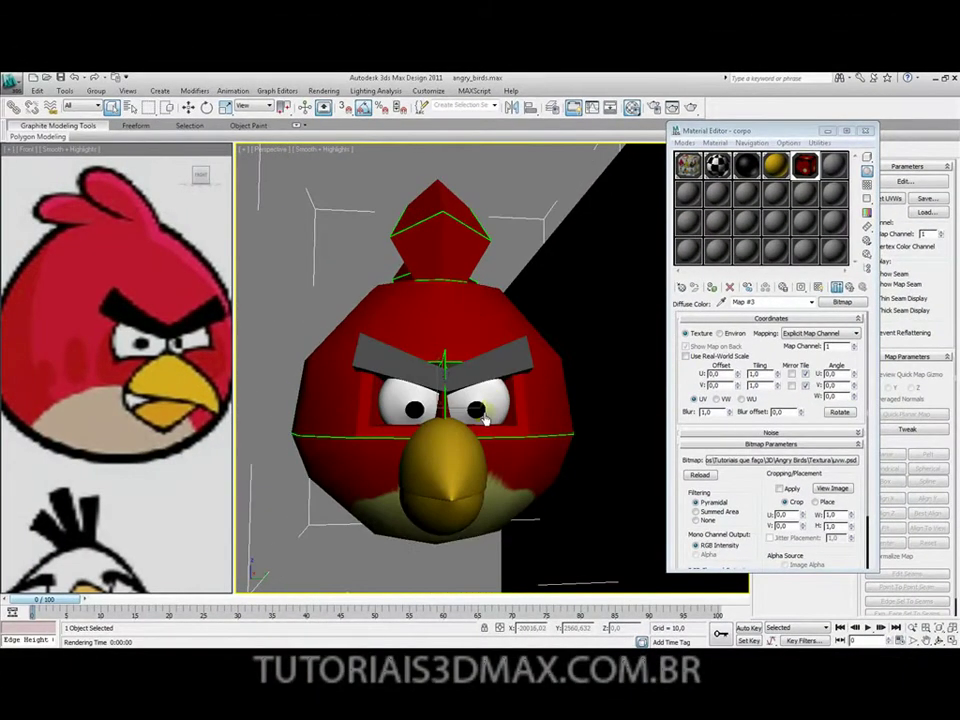
pyautogui.hotkey('alt', 'Tab')
pyautogui.moveTo(392, 319); pyautogui.dragTo(388, 335)
pyautogui.hotkey('alt', 'Tab')
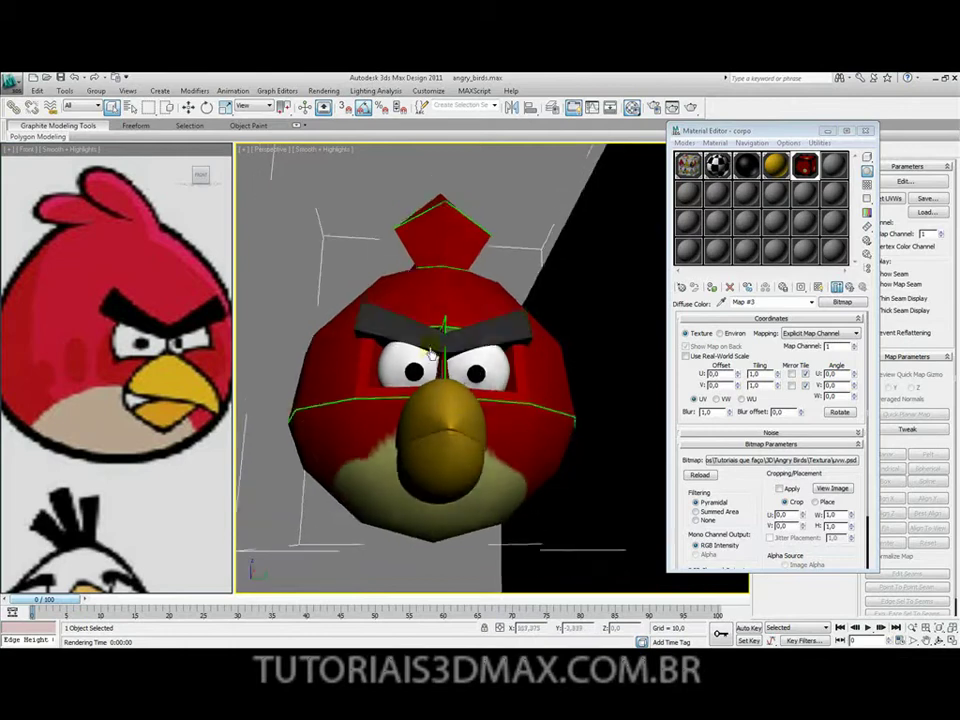
pyautogui.hotkey('alt', 'Tab')
pyautogui.moveTo(366, 349); pyautogui.dragTo(369, 347)
pyautogui.hotkey('alt', 'Tab')
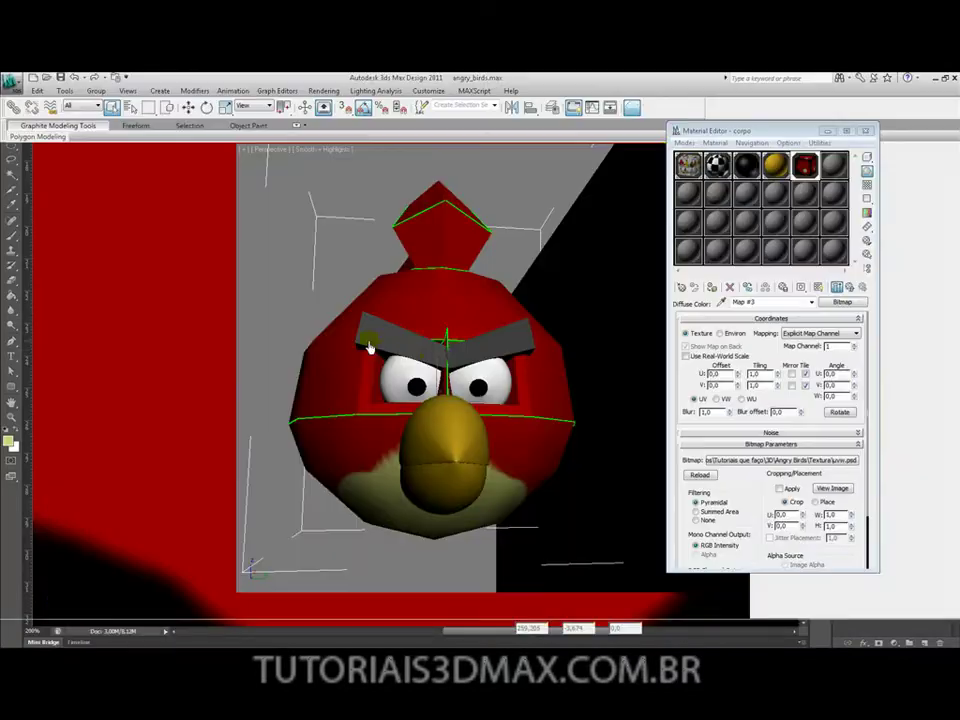
# Step: Render the Perspective view of the bird from a three-quarter angle
pyautogui.moveTo(421, 357)
pyautogui.mouseDown(button='middle')
pyautogui.moveTo(400, 334)
pyautogui.moveTo(423, 365)
pyautogui.mouseUp(button='middle')
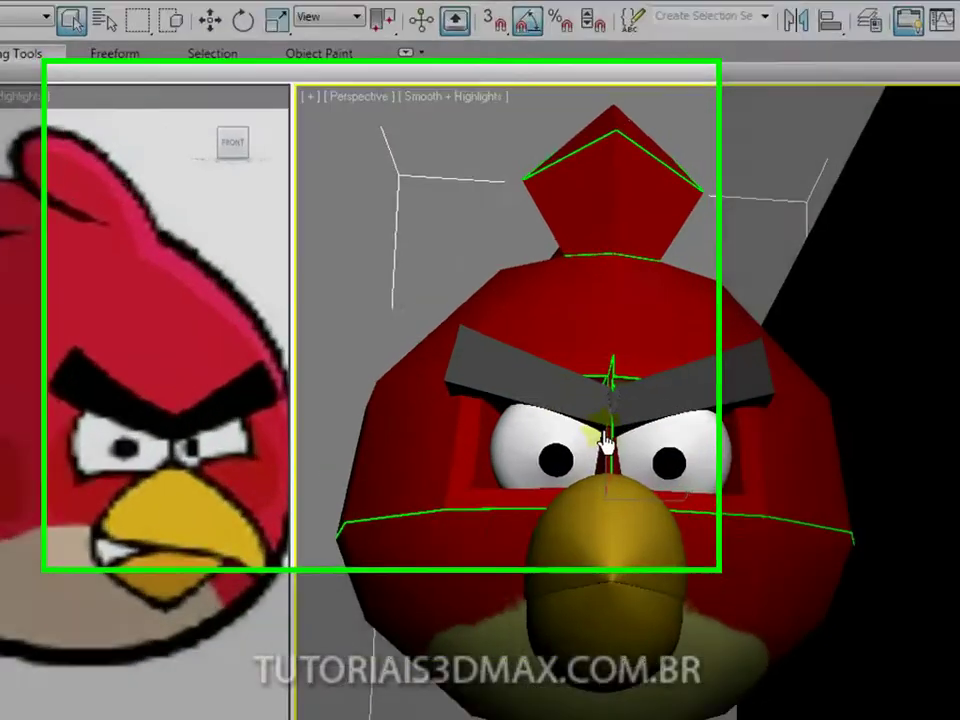
pyautogui.moveTo(855, 616)
pyautogui.keyDown('alt'); pyautogui.mouseDown(button='middle')
pyautogui.moveTo(846, 568)
pyautogui.moveTo(860, 630)
pyautogui.moveTo(857, 621)
pyautogui.mouseUp(button='middle'); pyautogui.keyUp('alt')
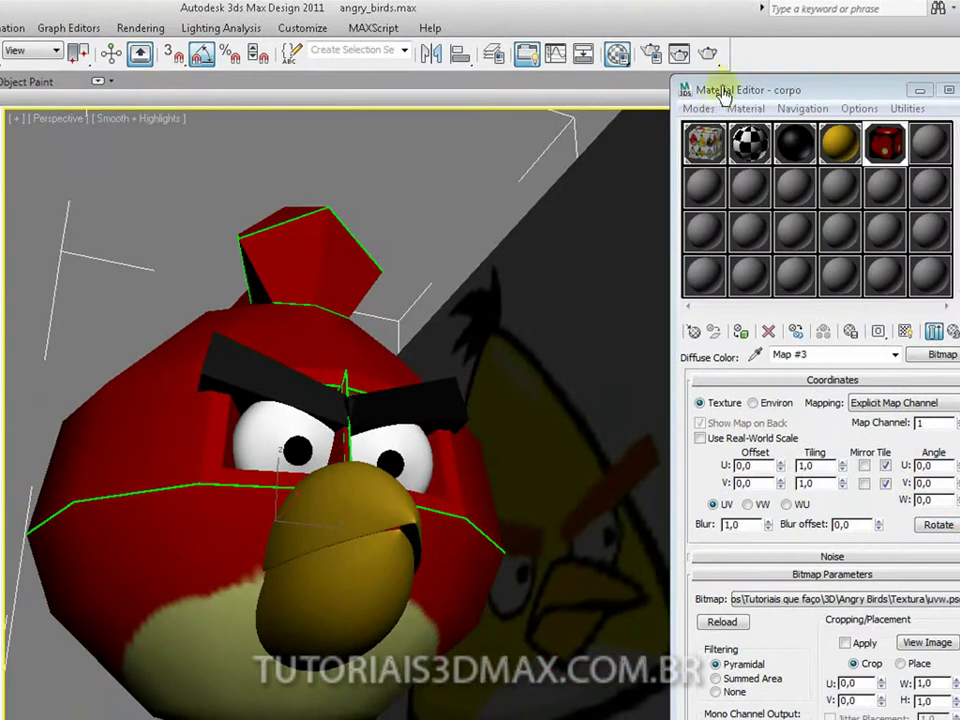
pyautogui.click(714, 53)
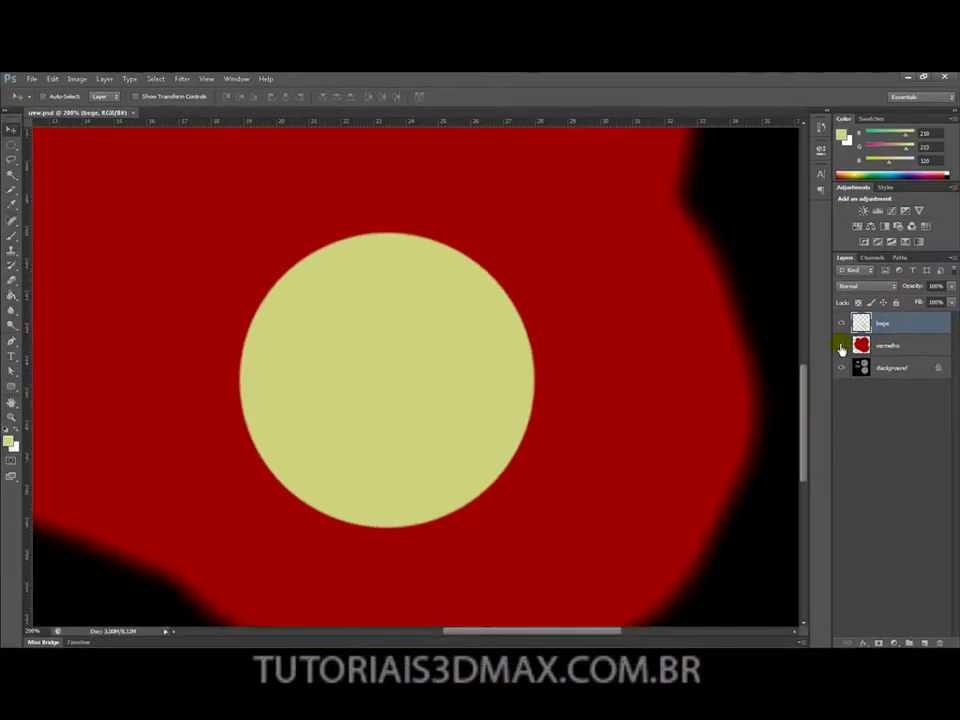
# Step: In Photoshop, shift the beige circle slightly to the right over the UV layout, hiding the vermelho layer meanwhile
pyautogui.click(841, 347)
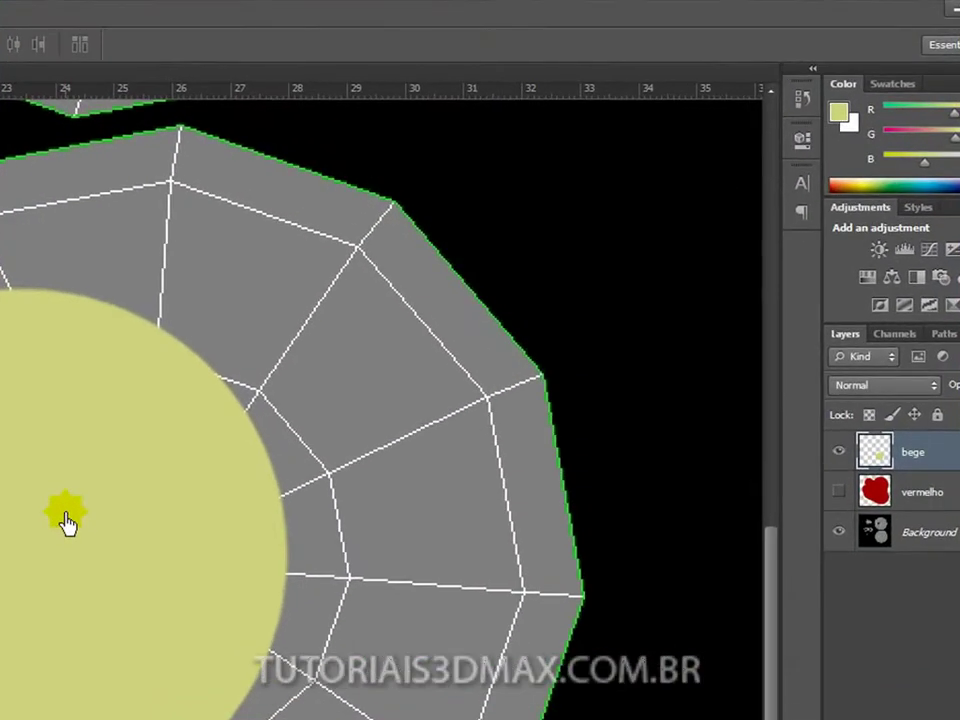
pyautogui.moveTo(411, 358); pyautogui.dragTo(419, 366)
pyautogui.moveTo(82, 530); pyautogui.dragTo(96, 523)
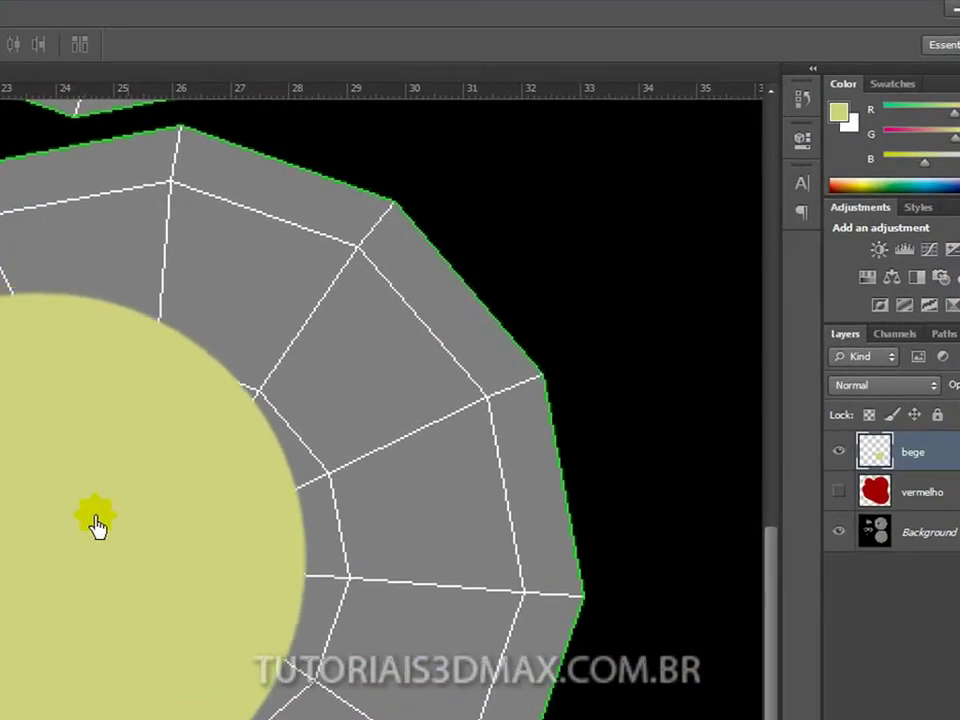
pyautogui.click(838, 492)
# Step: Switch to 3ds Max and render the Perspective view again with the adjusted belly texture
pyautogui.hotkey('alt', 'Tab')
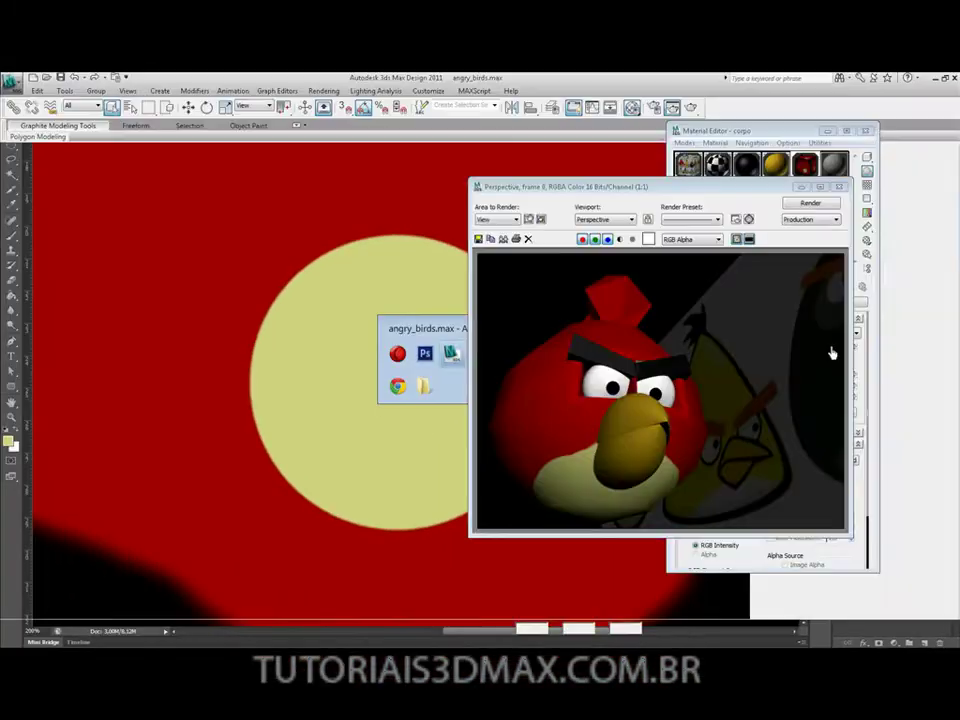
pyautogui.click(691, 107)
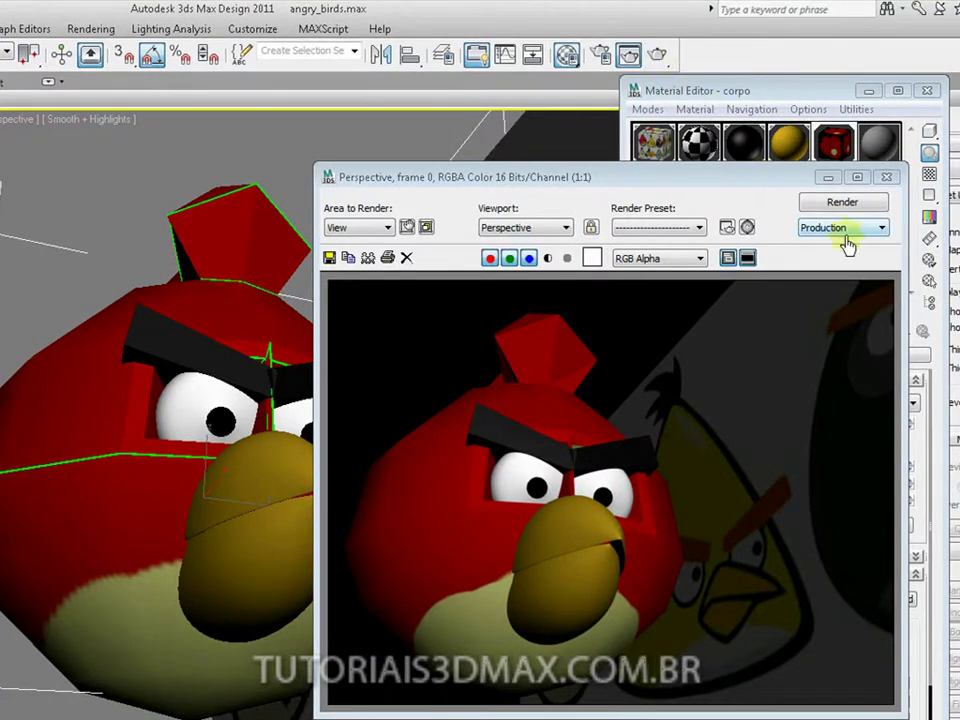
pyautogui.click(842, 202)
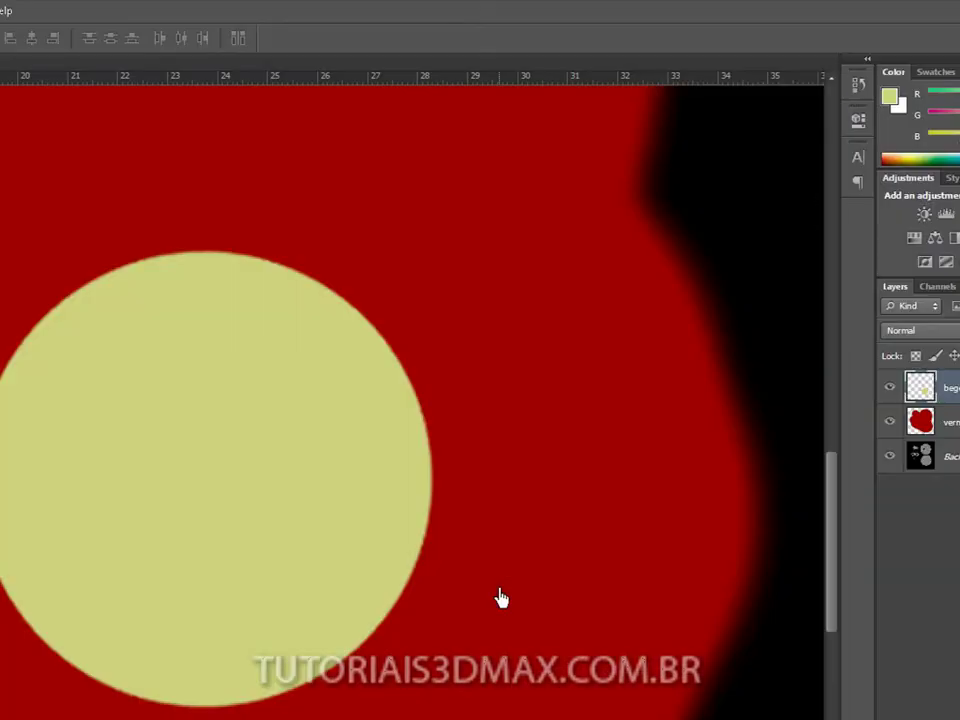
# Step: Hide the vermelho layer and move the beige circle toward the centre of the lower round UV island
pyautogui.click(889, 422)
pyautogui.click(338, 388)
pyautogui.hotkey('ctrl', '-')
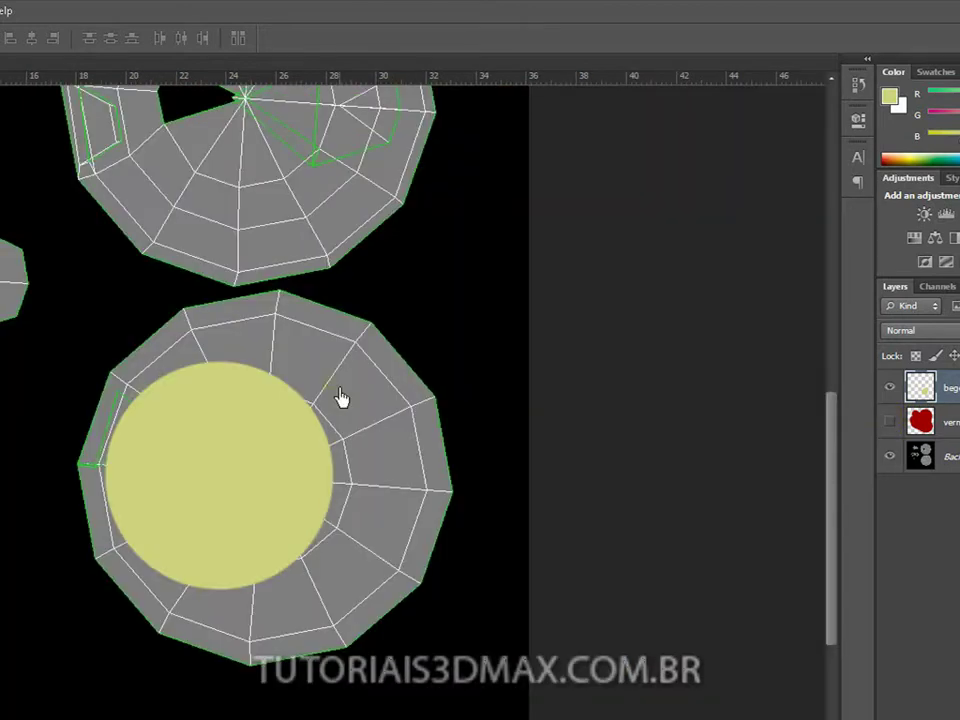
pyautogui.moveTo(206, 446); pyautogui.dragTo(296, 461)
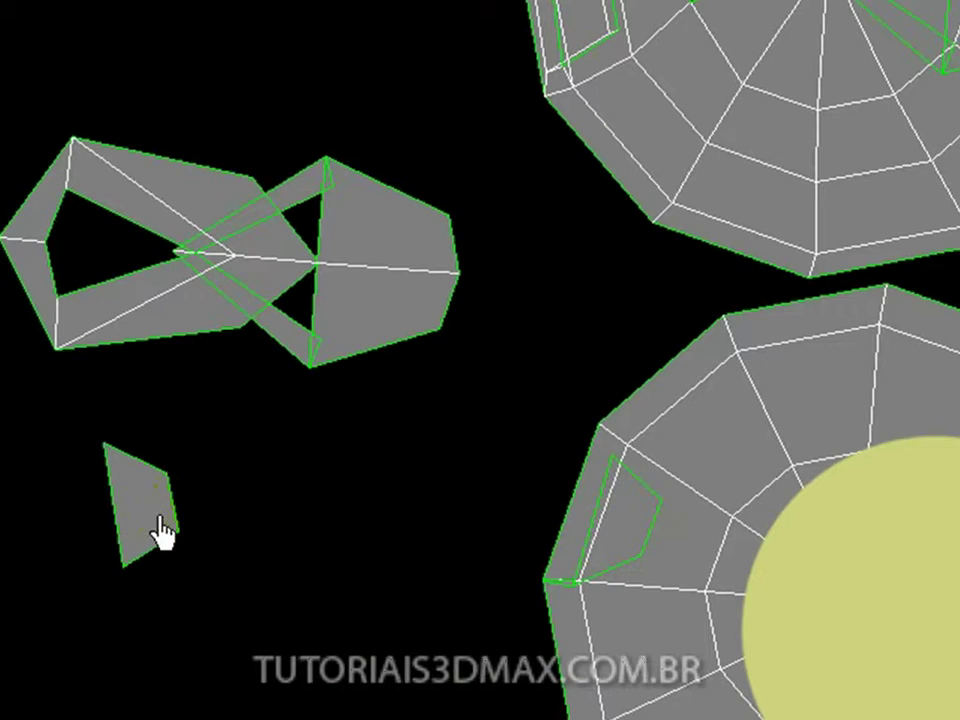
pyautogui.moveTo(843, 636); pyautogui.dragTo(754, 588)
pyautogui.click(725, 553)
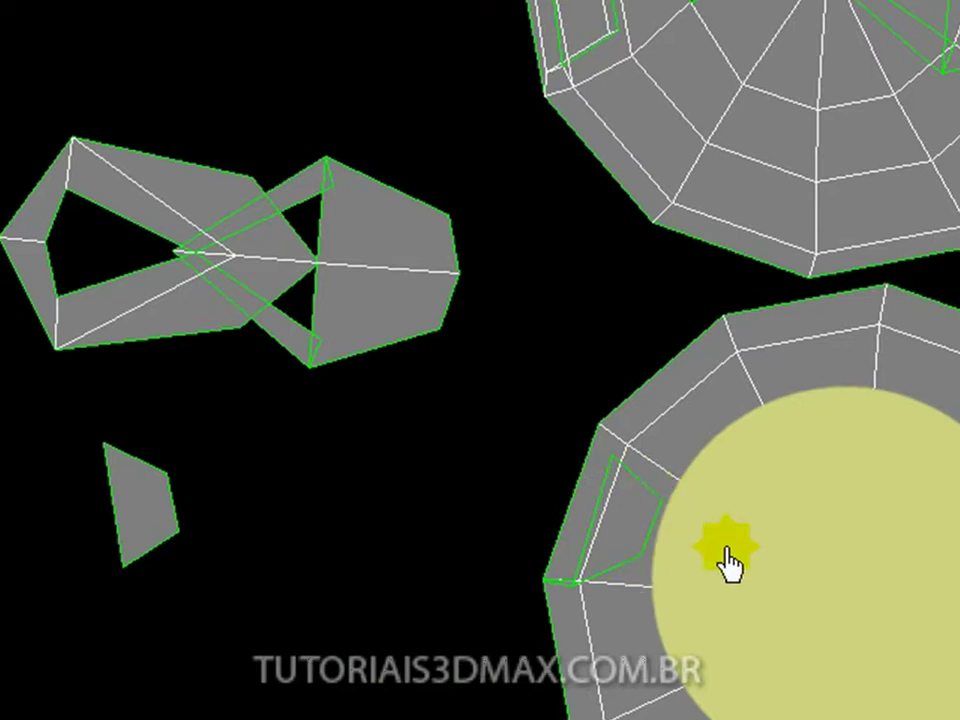
pyautogui.moveTo(726, 553); pyautogui.dragTo(956, 555)
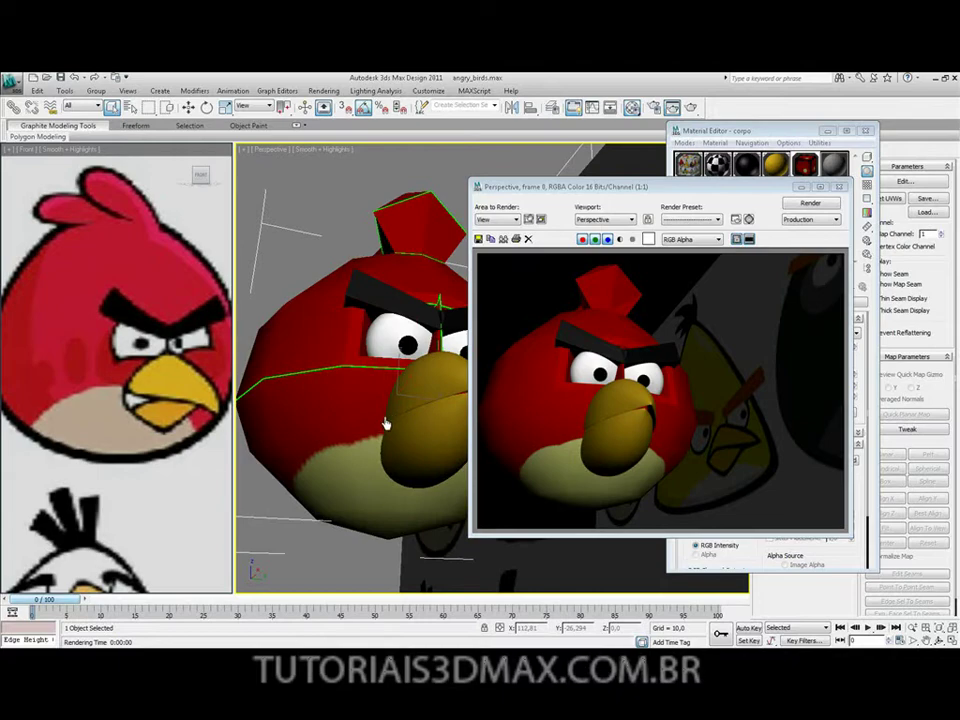
# Step: In 3ds Max, render the bird from a new three-quarter angle, closing the rendered frame and the Material Editor when finished
pyautogui.keyDown('alt'); pyautogui.moveTo(386, 423); pyautogui.dragTo(380, 383, button='middle'); pyautogui.keyUp('alt')
pyautogui.keyDown('alt'); pyautogui.moveTo(812, 518); pyautogui.dragTo(854, 619, button='middle'); pyautogui.keyUp('alt')
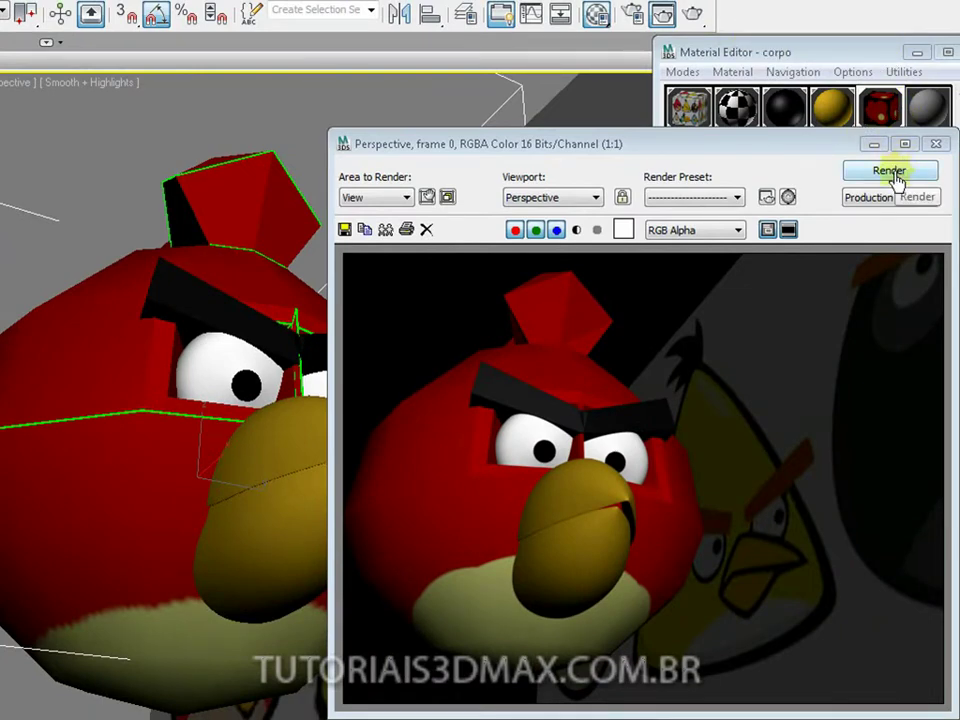
pyautogui.click(892, 172)
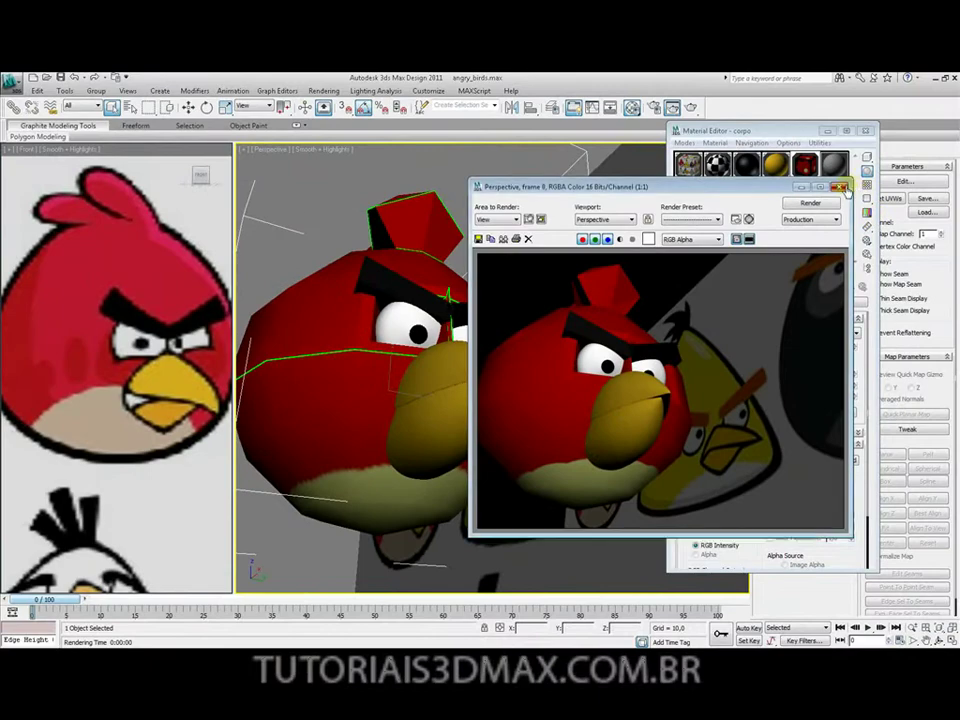
pyautogui.click(841, 188)
pyautogui.click(866, 131)
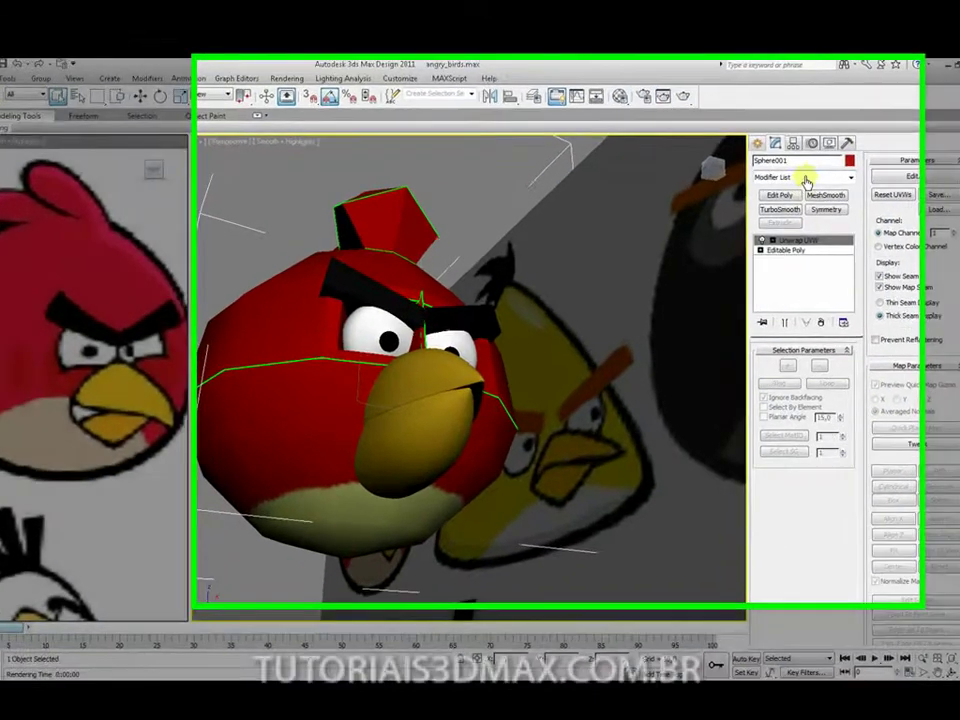
# Step: Add a TurboSmooth modifier with 3 iterations to the bird's body above Unwrap UVW
pyautogui.click(815, 183)
pyautogui.click(831, 168)
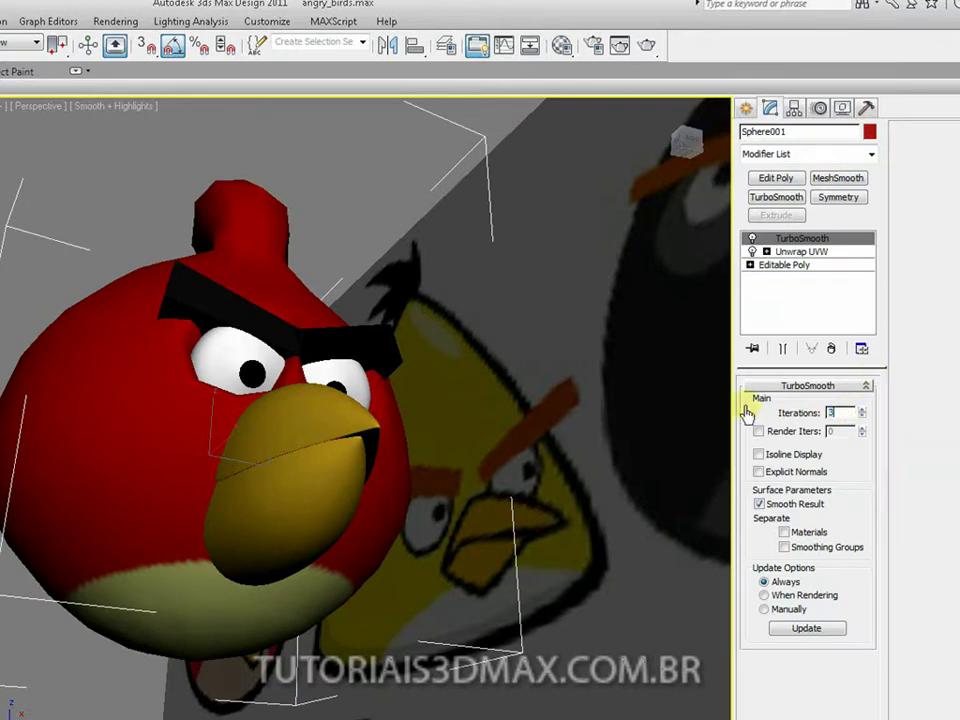
pyautogui.press('Return')
# Step: Render the smoothed bird in the Perspective view to inspect the belly patch, and close the rendered frame
pyautogui.keyDown('alt'); pyautogui.moveTo(236, 324); pyautogui.dragTo(326, 433, button='middle'); pyautogui.keyUp('alt')
pyautogui.click(650, 55)
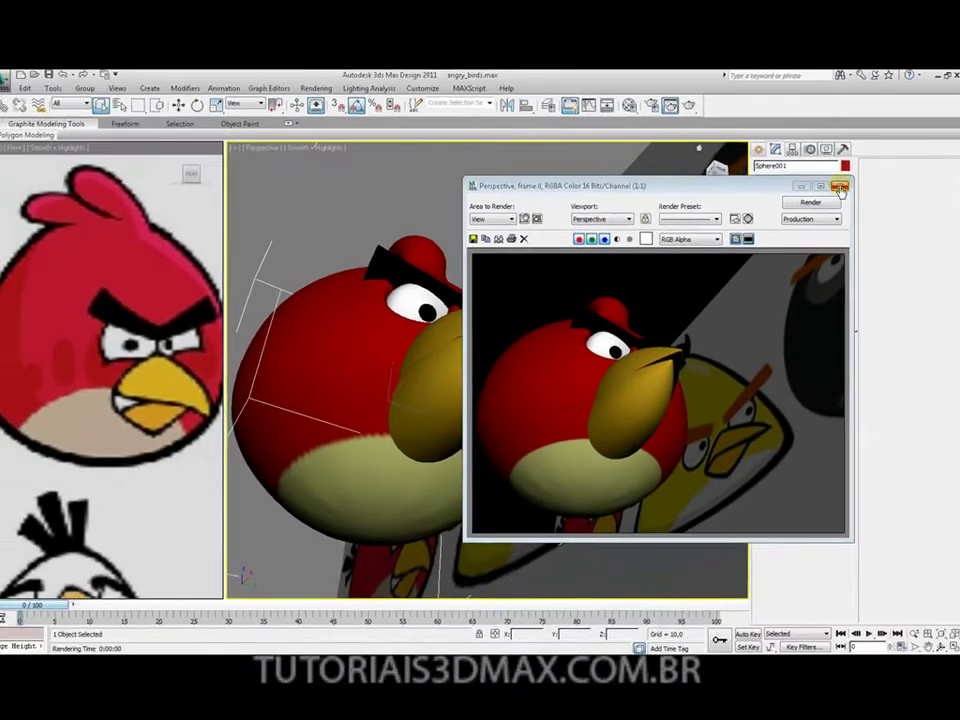
pyautogui.click(861, 160)
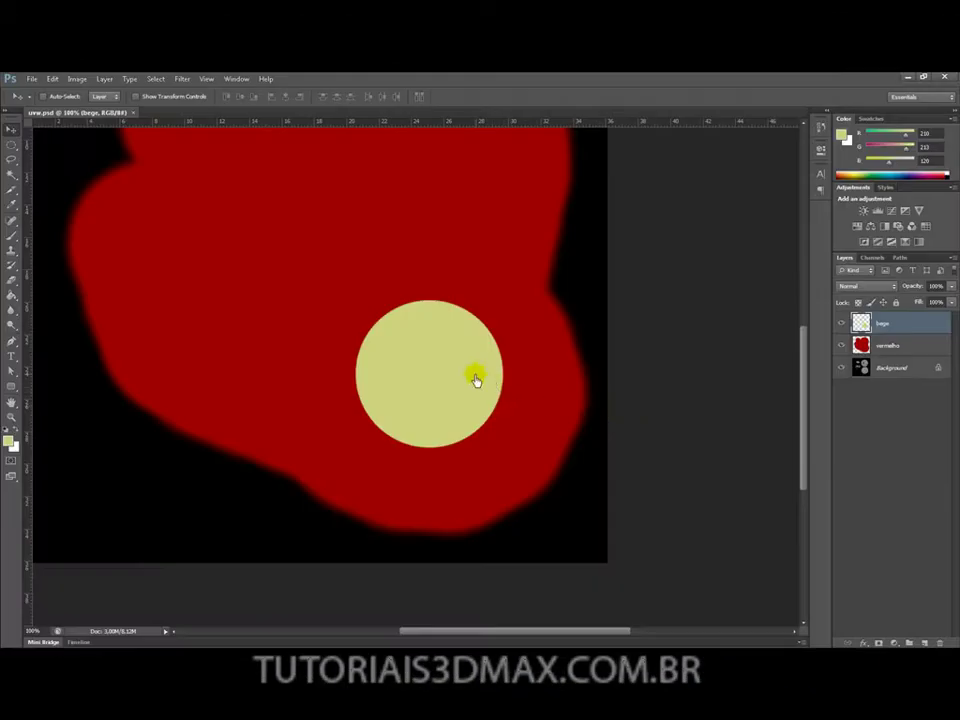
# Step: In Photoshop, enlarge the beige circle proportionally around its centre with Free Transform
pyautogui.hotkey('ctrl', 't')
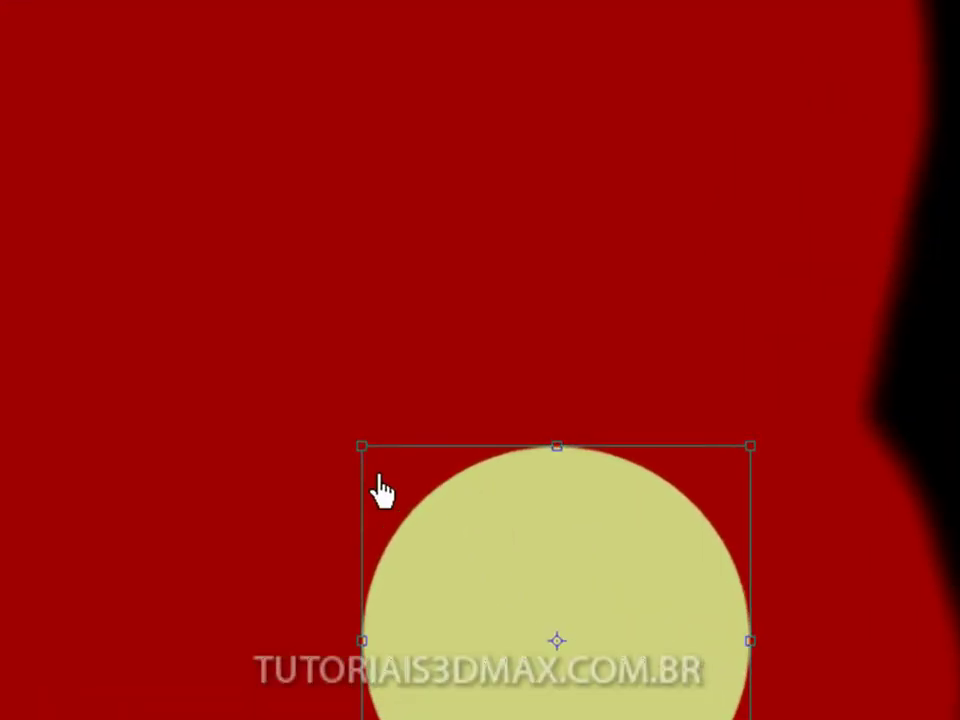
pyautogui.keyDown('alt'); pyautogui.keyDown('shift'); pyautogui.moveTo(374, 448); pyautogui.dragTo(330, 420); pyautogui.keyUp('shift'); pyautogui.keyUp('alt')
pyautogui.press('Return')
# Step: Switch to 3ds Max, render the bird with the enlarged belly patch, and close the rendered frame
pyautogui.hotkey('alt', 'Tab')
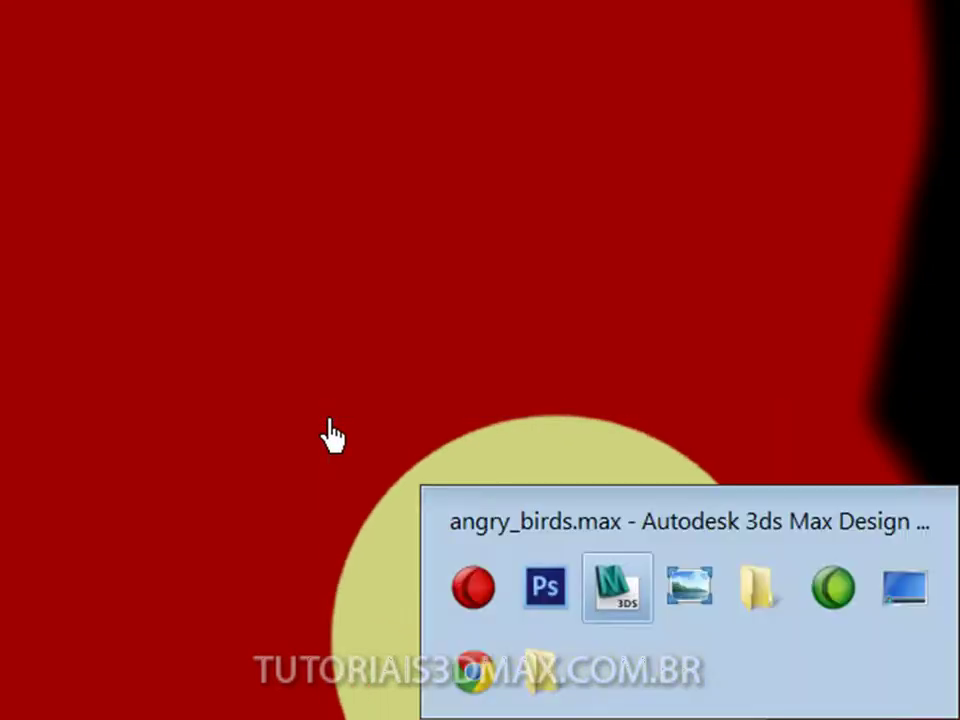
pyautogui.keyDown('alt'); pyautogui.moveTo(545, 520); pyautogui.dragTo(553, 555, button='middle'); pyautogui.keyUp('alt')
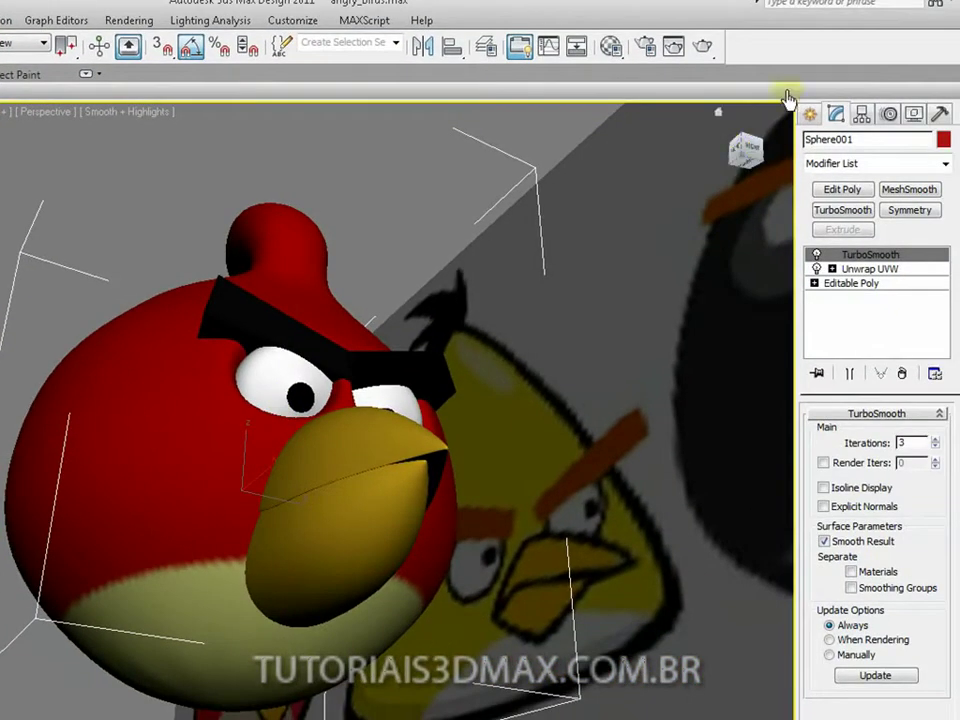
pyautogui.click(702, 46)
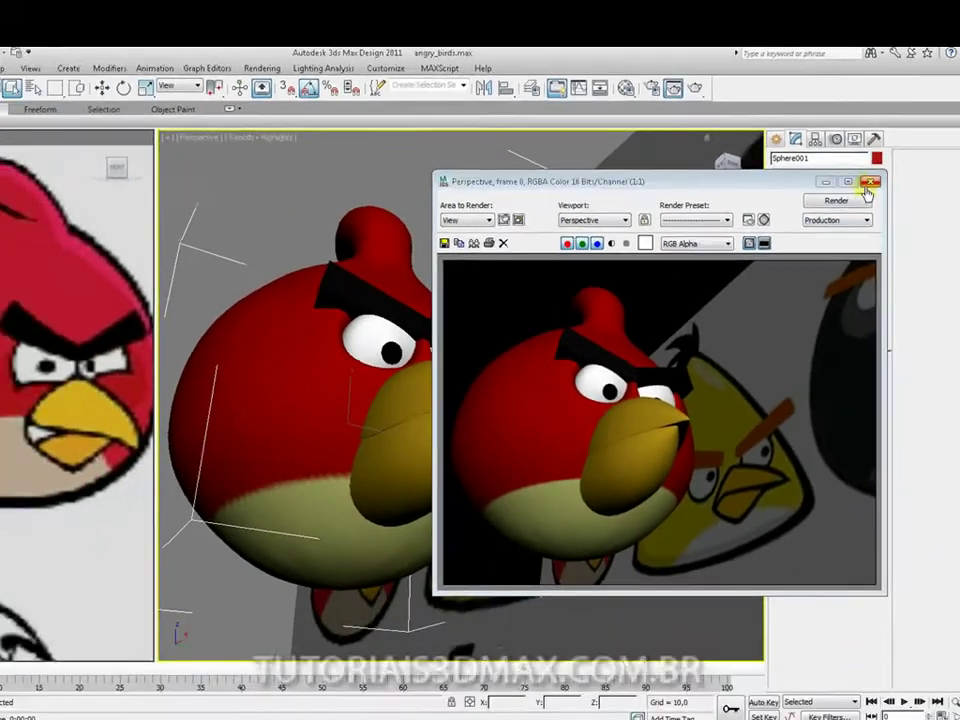
pyautogui.click(934, 170)
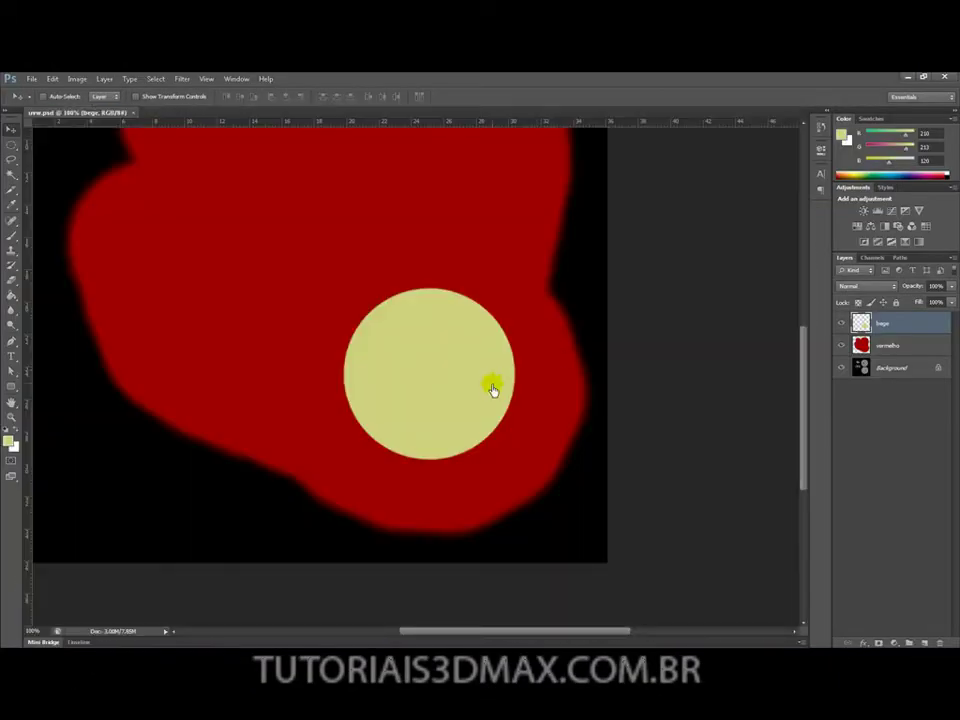
# Step: Scale the beige circle up slightly more in Photoshop using Free Transform
pyautogui.hotkey('ctrl', 't')
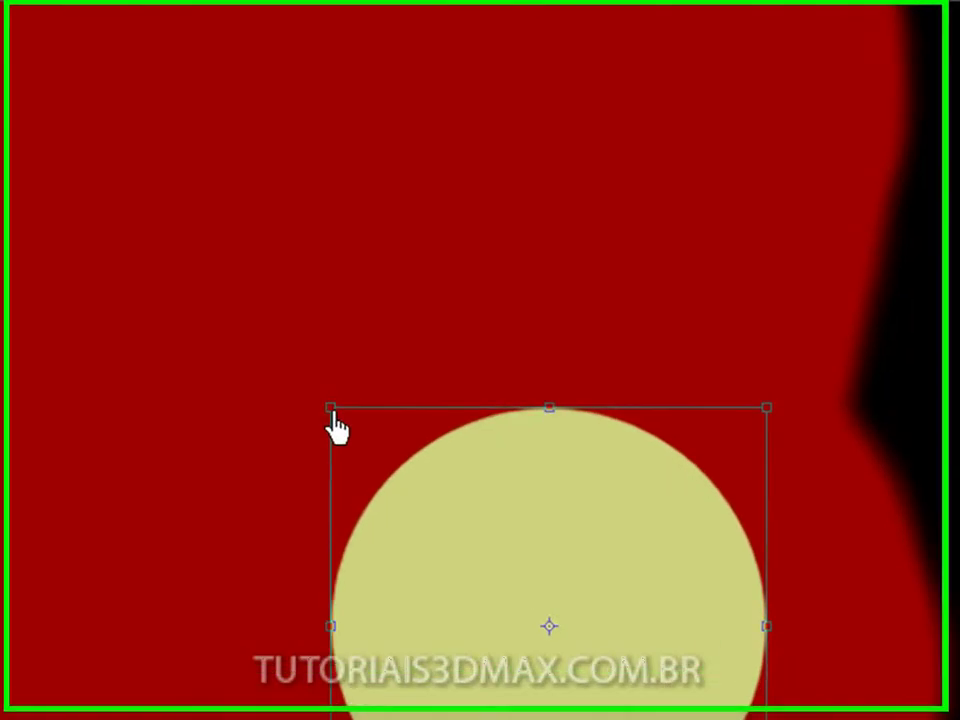
pyautogui.moveTo(344, 290); pyautogui.dragTo(331, 282)
pyautogui.press('Return')
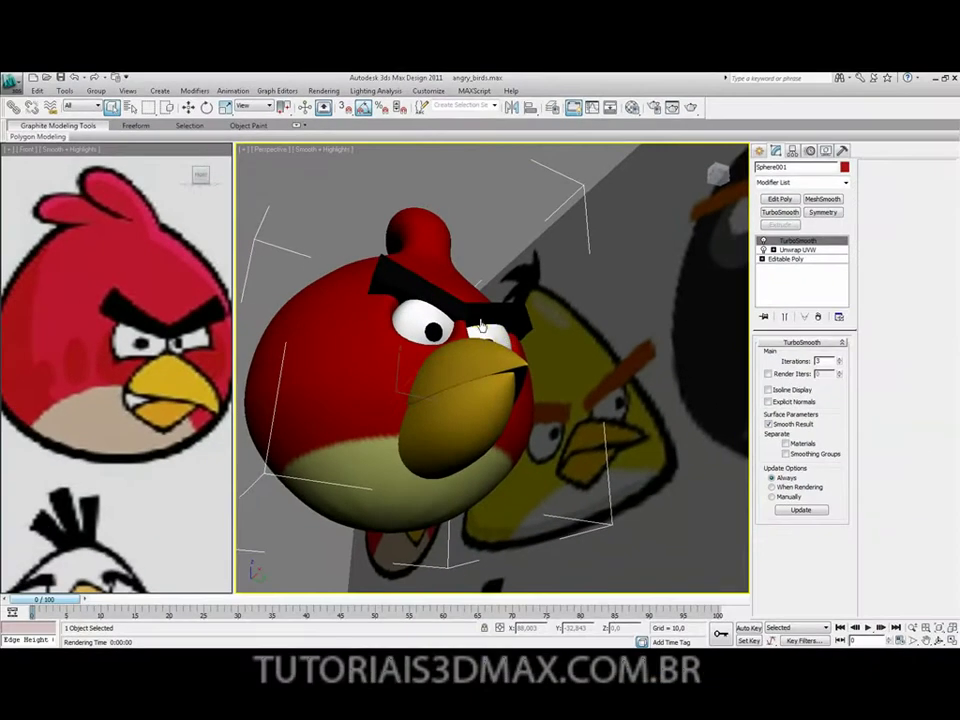
# Step: Check the belly edge from the side in 3ds Max and nudge the beige circle slightly up and left in Photoshop
pyautogui.keyDown('alt'); pyautogui.moveTo(481, 326); pyautogui.dragTo(512, 376, button='middle'); pyautogui.keyUp('alt')
pyautogui.hotkey('alt', 'Tab')
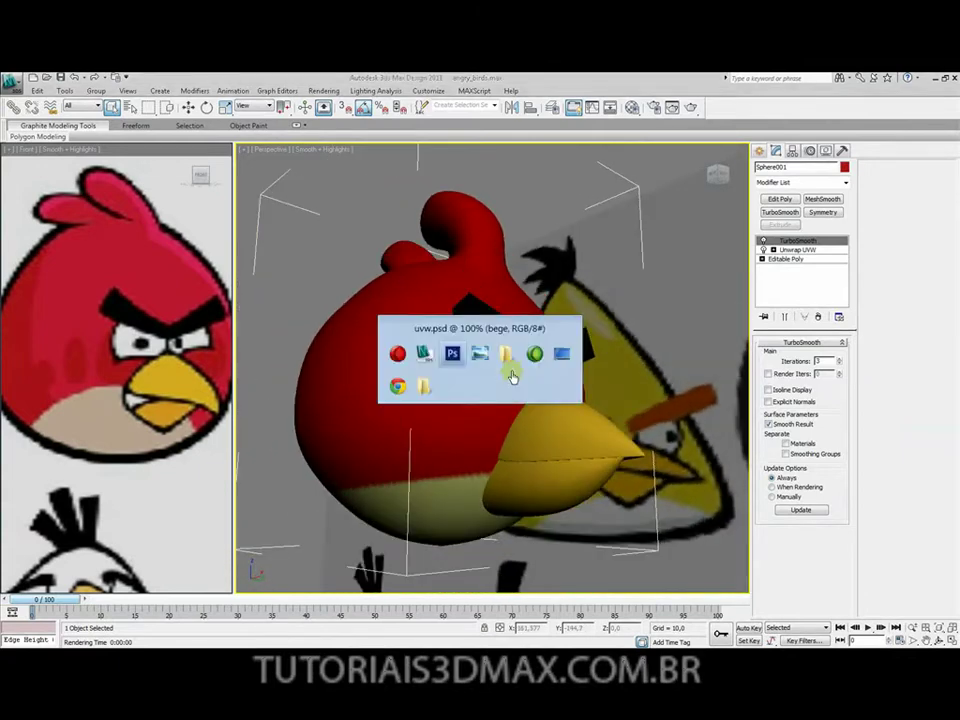
pyautogui.moveTo(469, 460); pyautogui.dragTo(457, 455)
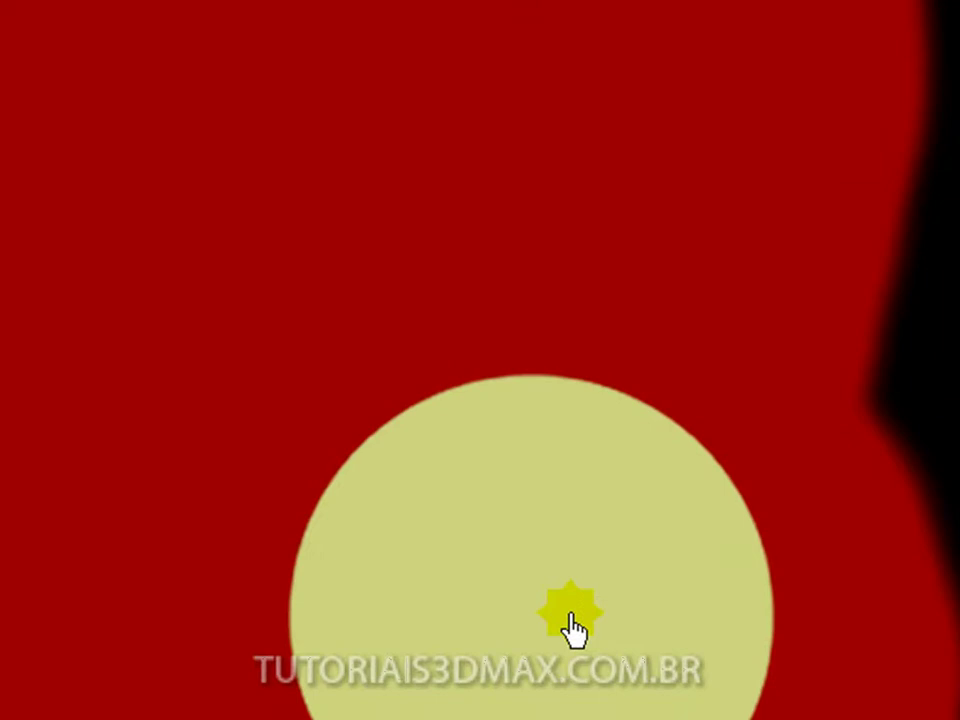
# Step: Switch to 3ds Max, render a closer three-quarter view of the bird's face and belly, and close the frame
pyautogui.hotkey('alt', 'Tab')
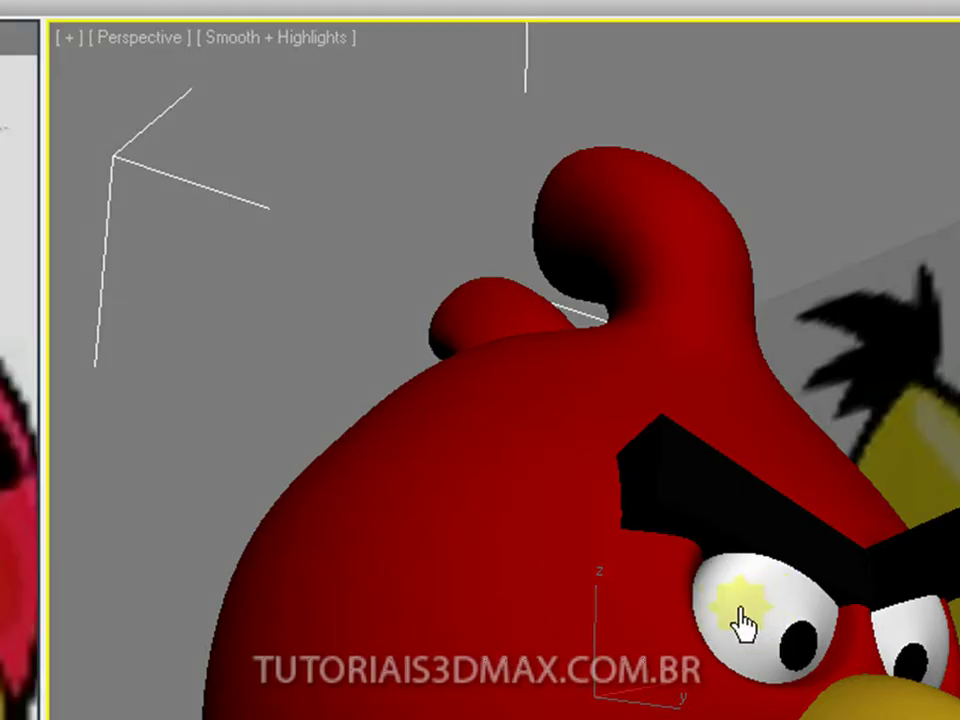
pyautogui.keyDown('alt'); pyautogui.moveTo(732, 576); pyautogui.dragTo(729, 655, button='middle'); pyautogui.keyUp('alt')
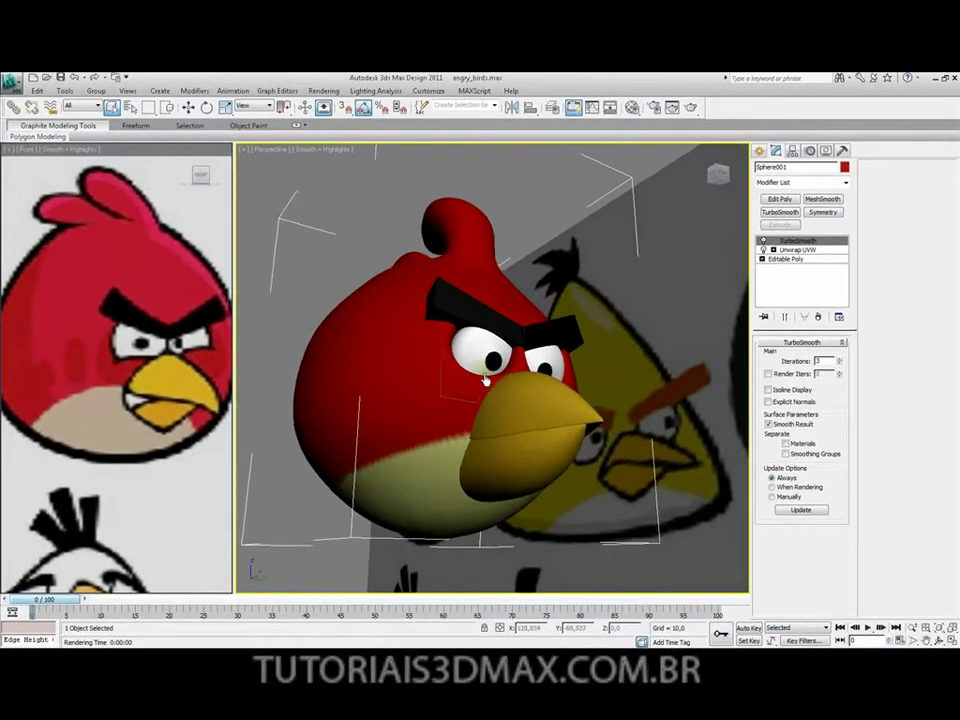
pyautogui.scroll(3, 487, 382)
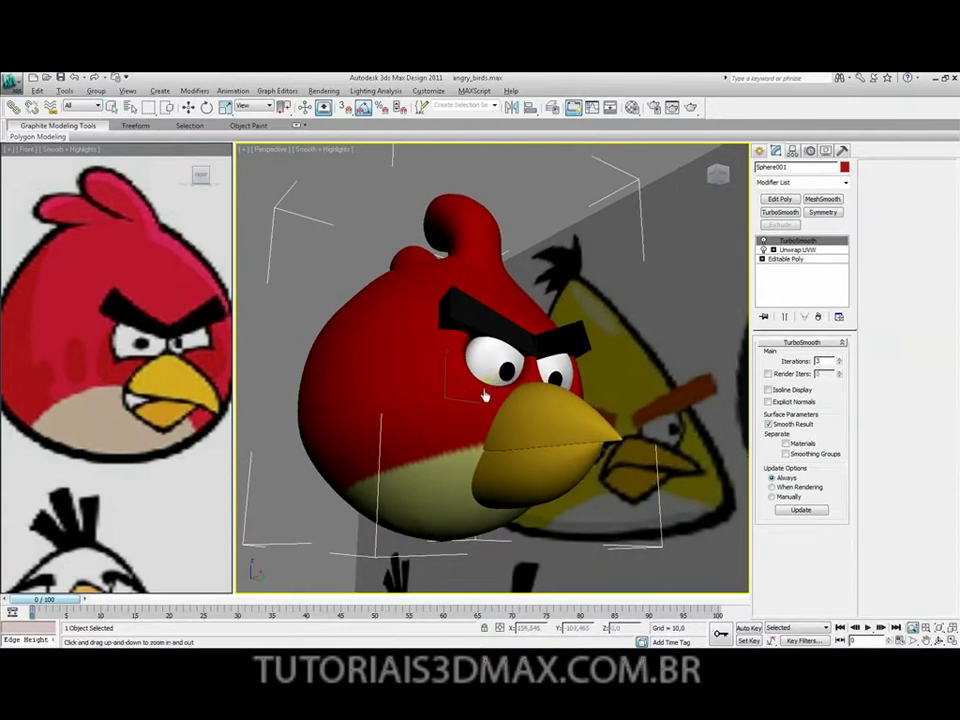
pyautogui.scroll(1, 495, 383)
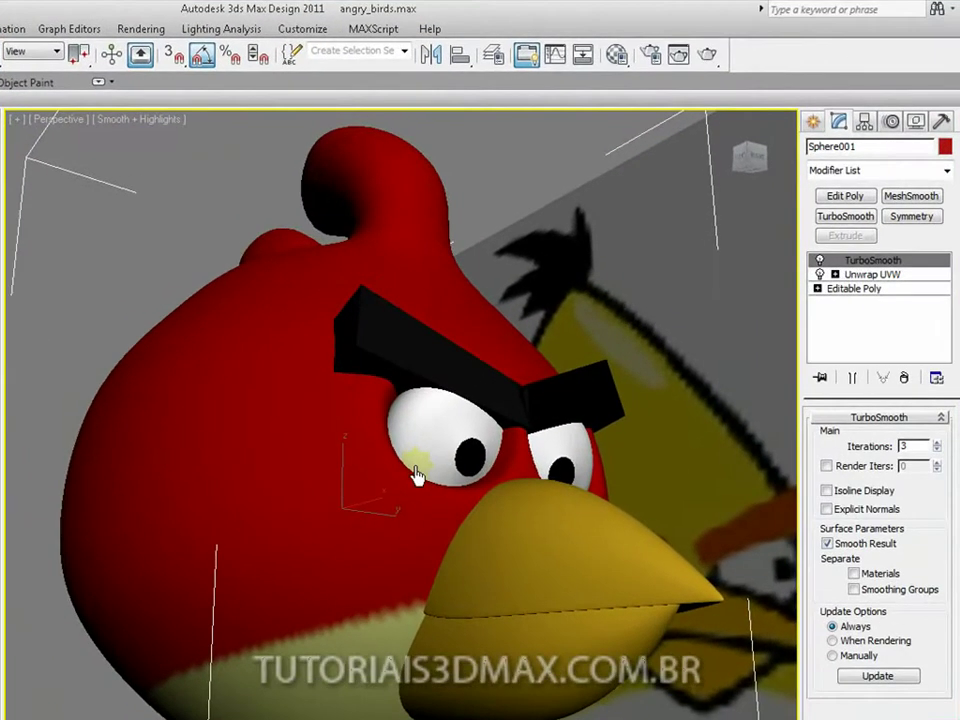
pyautogui.click(707, 55)
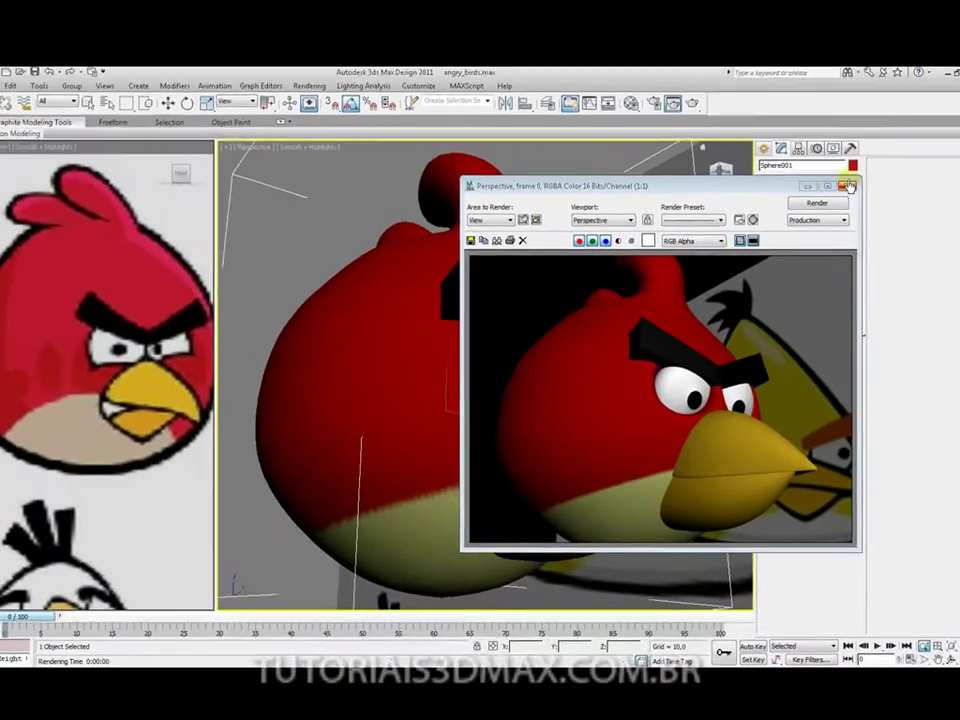
pyautogui.click(936, 177)
# Step: Render the Perspective view with the whole bird in frame and close the rendered image
pyautogui.moveTo(498, 427); pyautogui.dragTo(498, 411, button='middle')
pyautogui.scroll(-3, 555, 340)
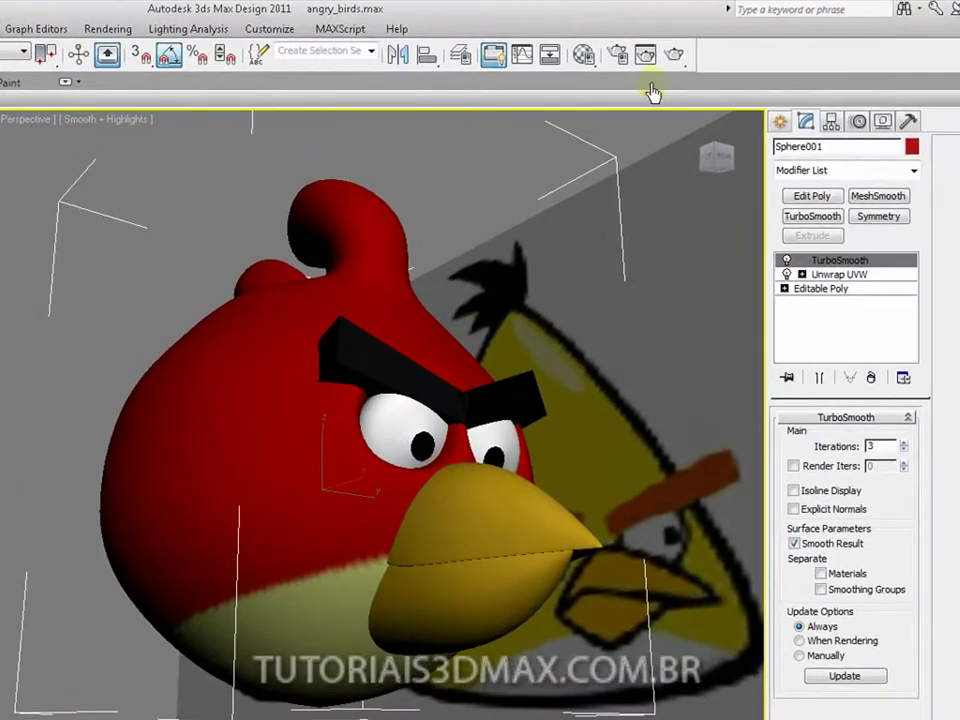
pyautogui.click(673, 56)
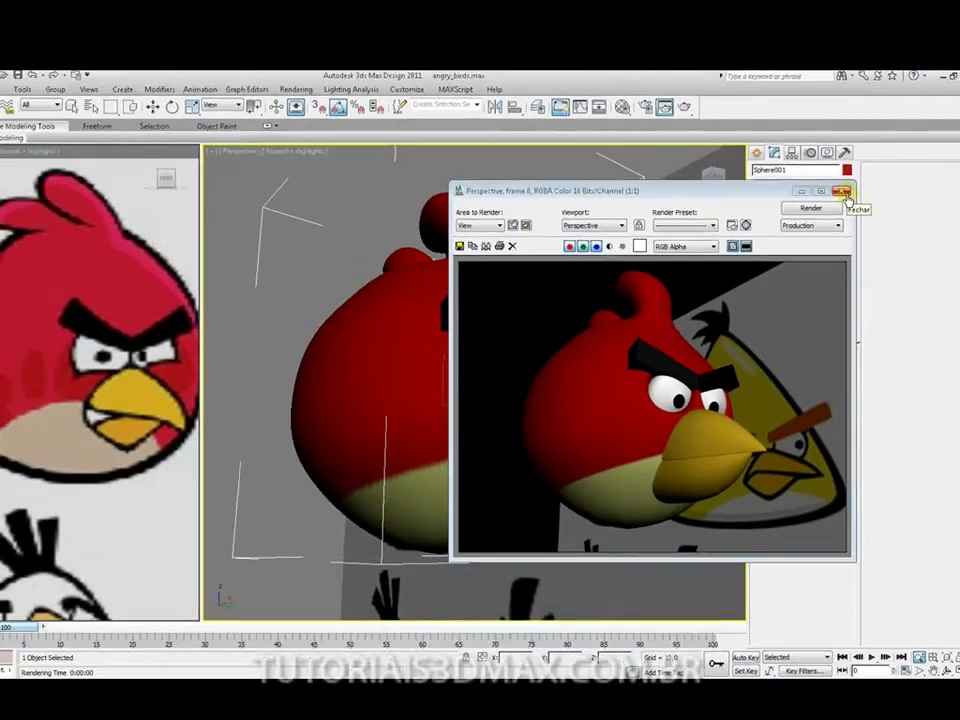
pyautogui.click(906, 306)
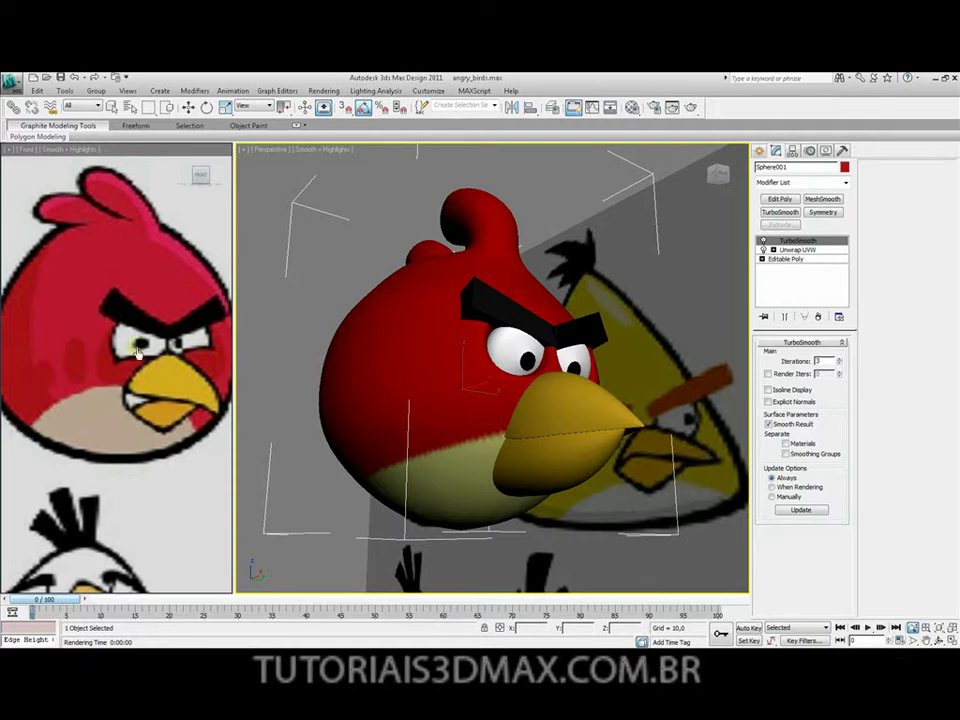
# Step: Switch to Photoshop and hide the vermelho and bege layers so the UV layout is exposed
pyautogui.hotkey('alt', 'Tab')
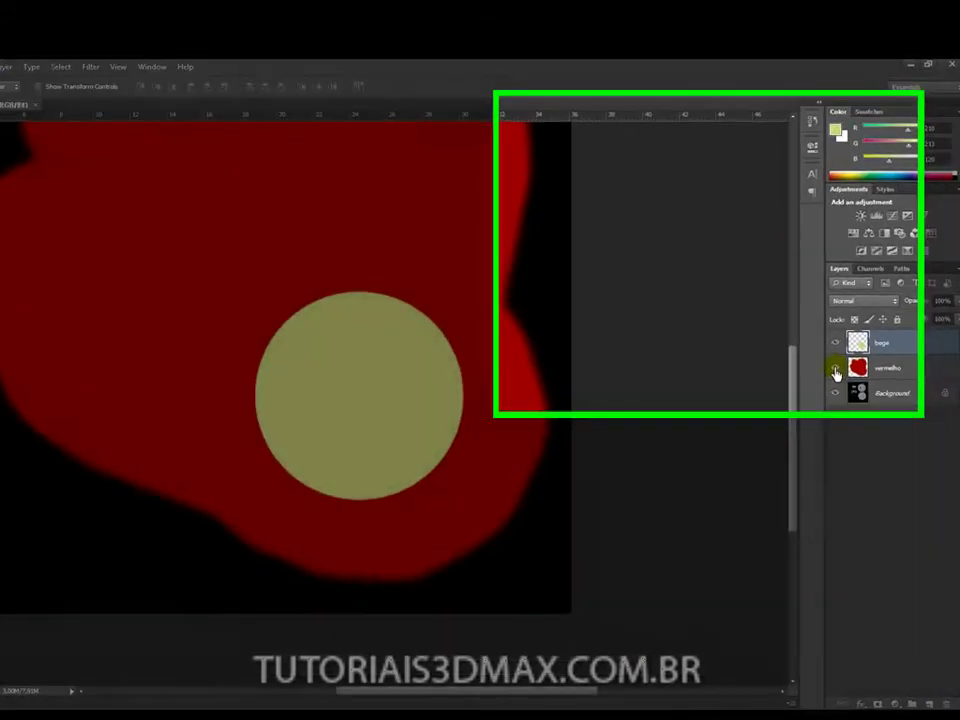
pyautogui.click(842, 345)
pyautogui.click(842, 323)
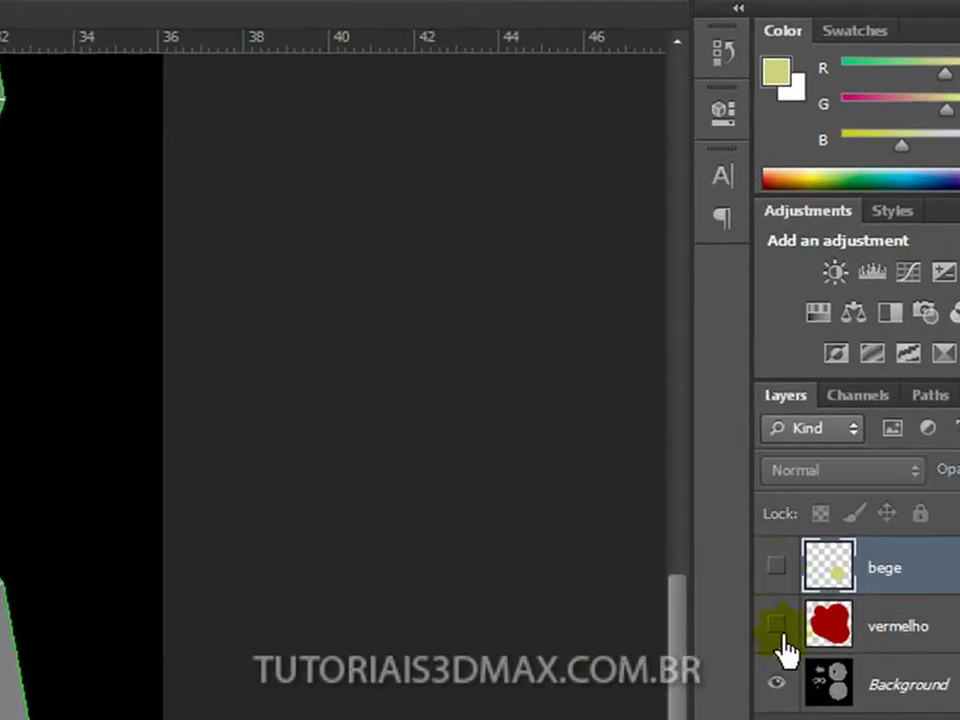
# Step: Create a new layer named "bola" above the bege layer
pyautogui.click(915, 585)
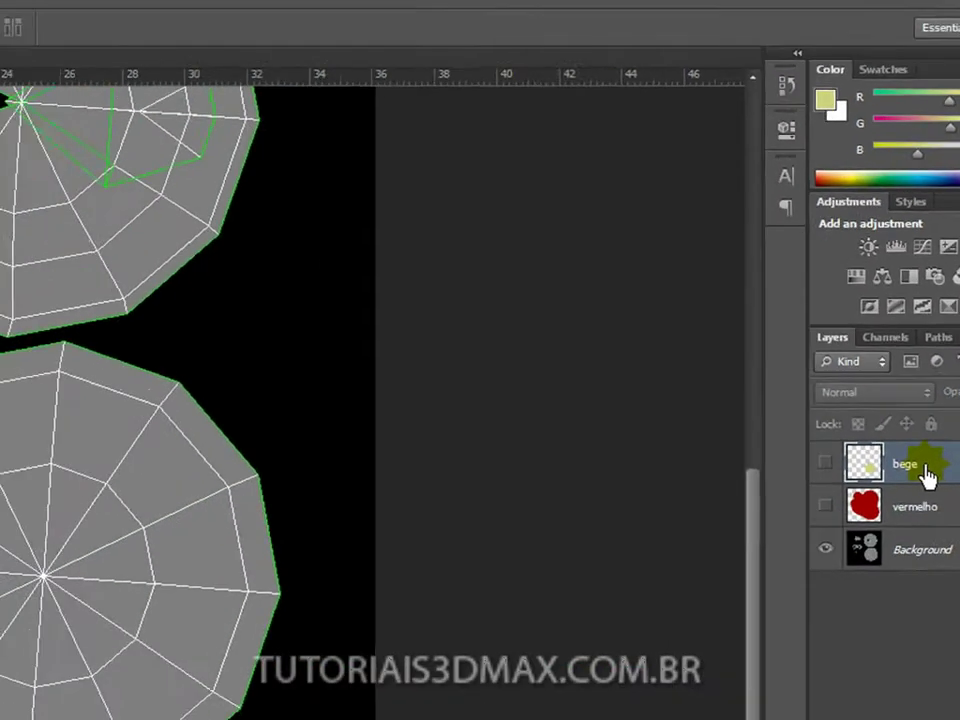
pyautogui.hotkey('ctrl', 'shift', 'n')
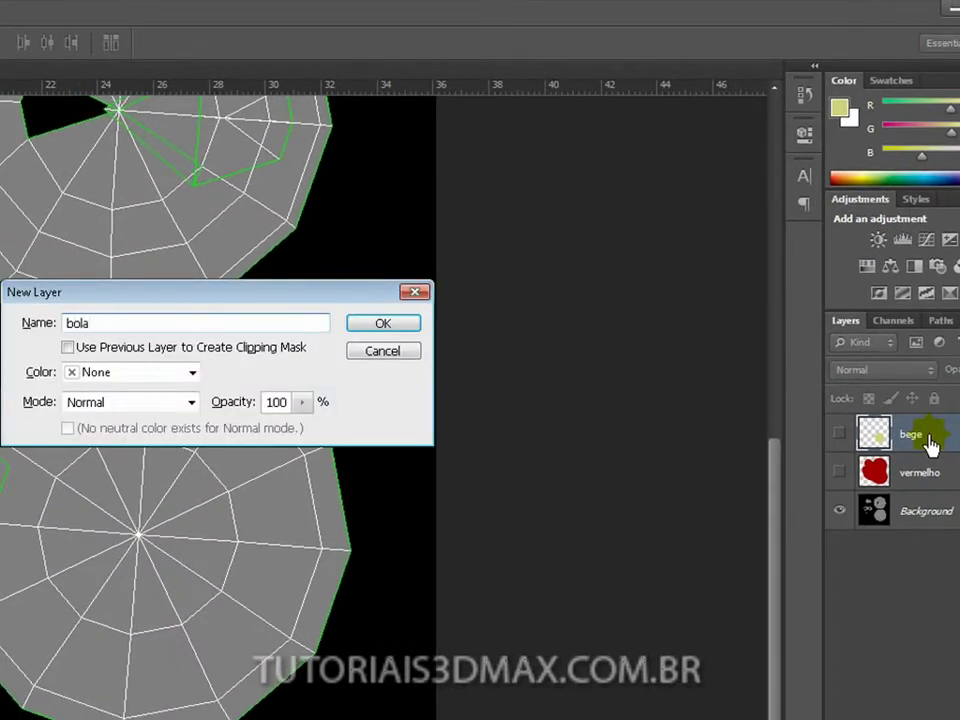
pyautogui.press('Return')
# Step: Set the foreground colour to dark red #6f0000 for painting on the bola layer
pyautogui.scroll(2, 370, 320)
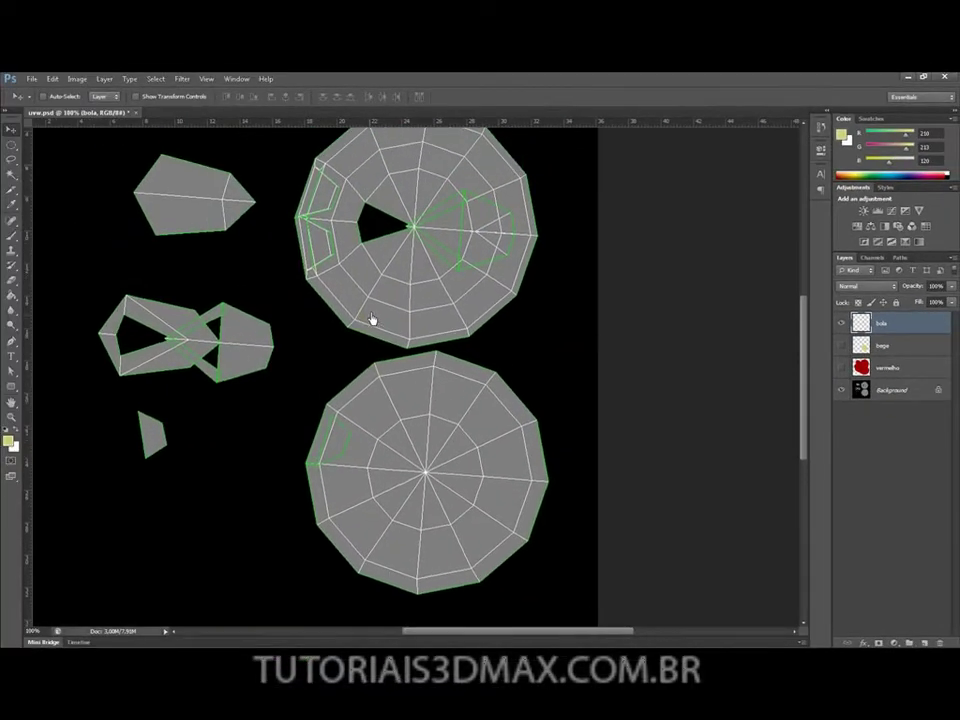
pyautogui.scroll(1, 371, 319)
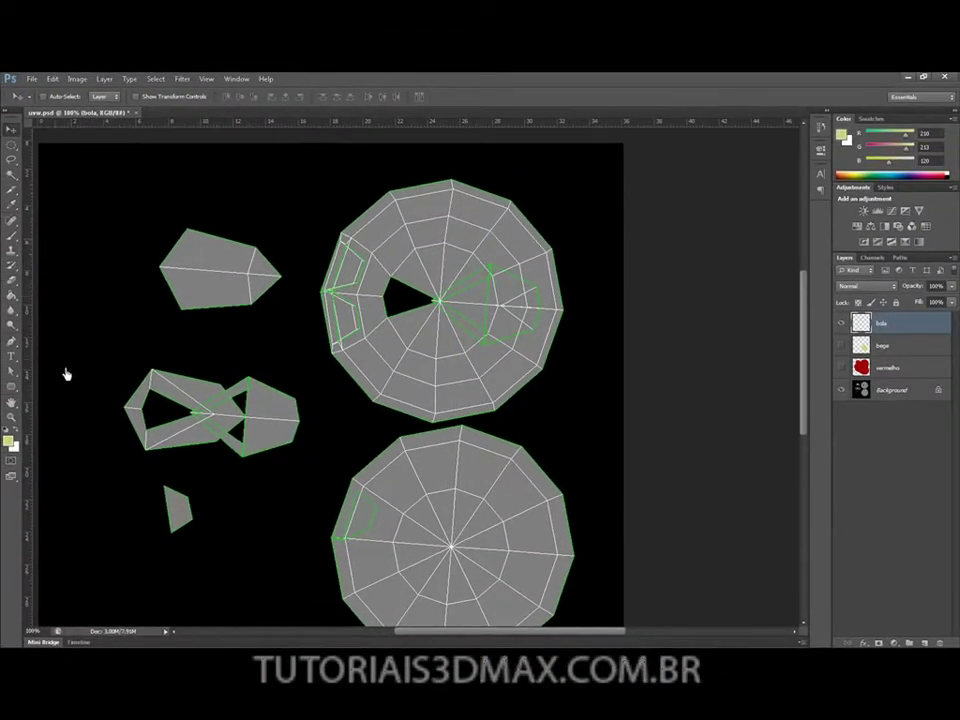
pyautogui.click(8, 442)
pyautogui.moveTo(688, 508); pyautogui.dragTo(685, 538)
pyautogui.moveTo(656, 454)
pyautogui.mouseDown()
pyautogui.moveTo(676, 455)
pyautogui.moveTo(687, 472)
pyautogui.mouseUp()
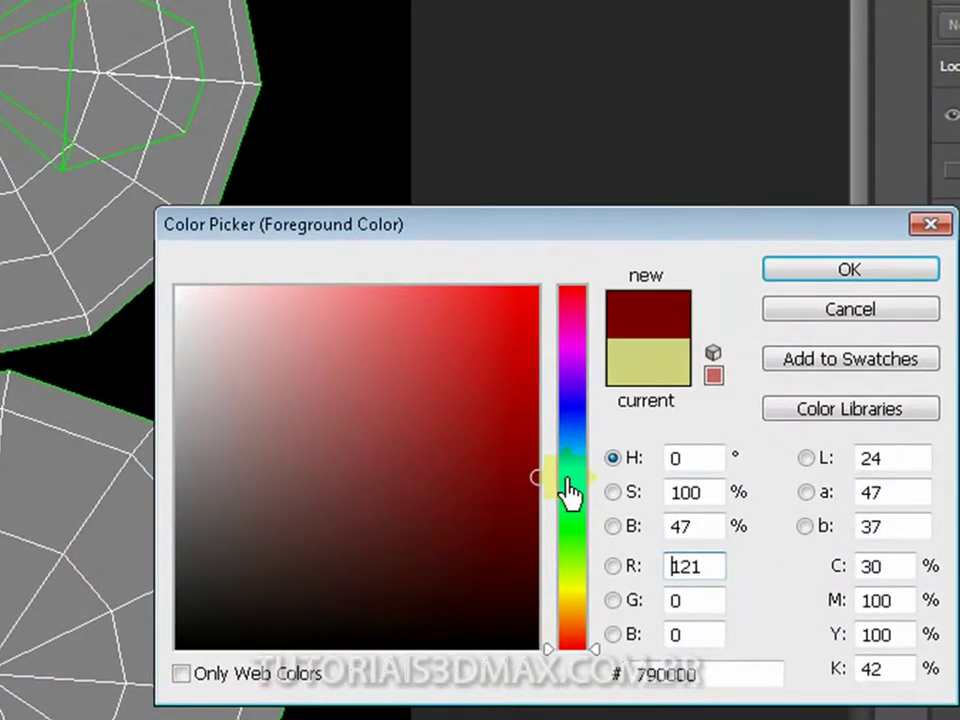
pyautogui.moveTo(568, 490)
pyautogui.mouseDown()
pyautogui.moveTo(572, 480)
pyautogui.moveTo(564, 510)
pyautogui.moveTo(606, 461)
pyautogui.mouseUp()
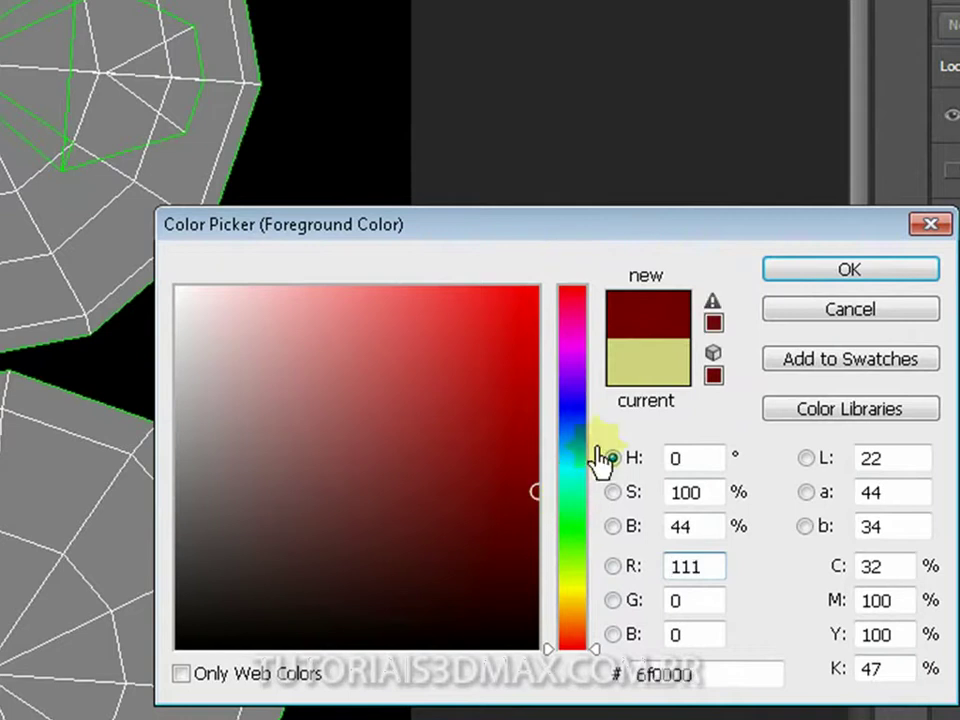
pyautogui.click(836, 274)
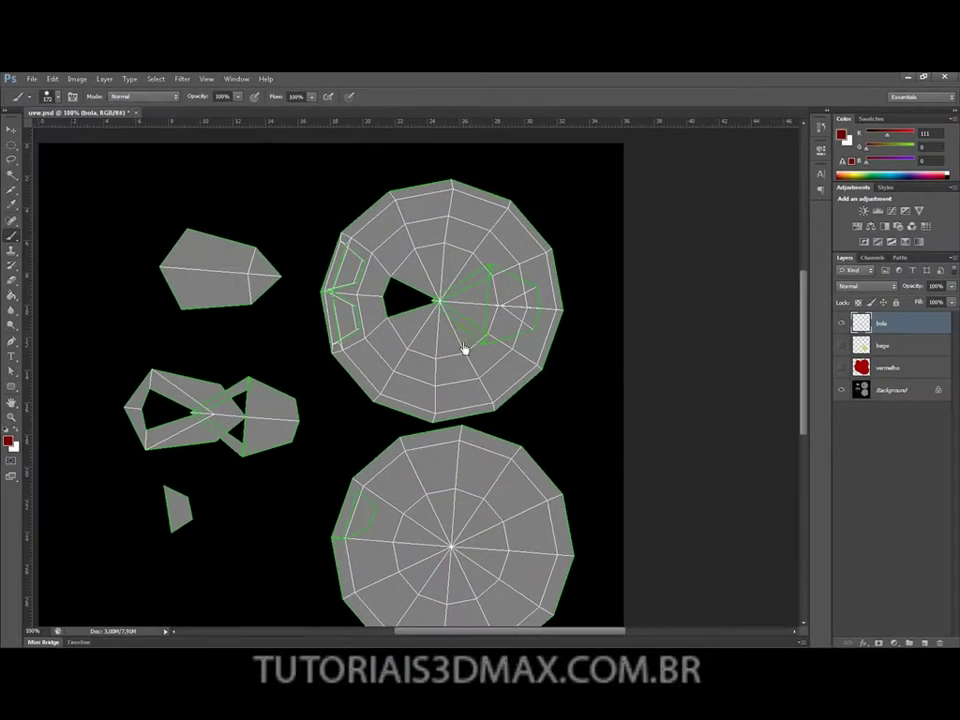
# Step: Reduce the Brush size to 37 px, keeping the hard round tip
pyautogui.rightClick(467, 334)
pyautogui.moveTo(541, 353); pyautogui.dragTo(555, 355)
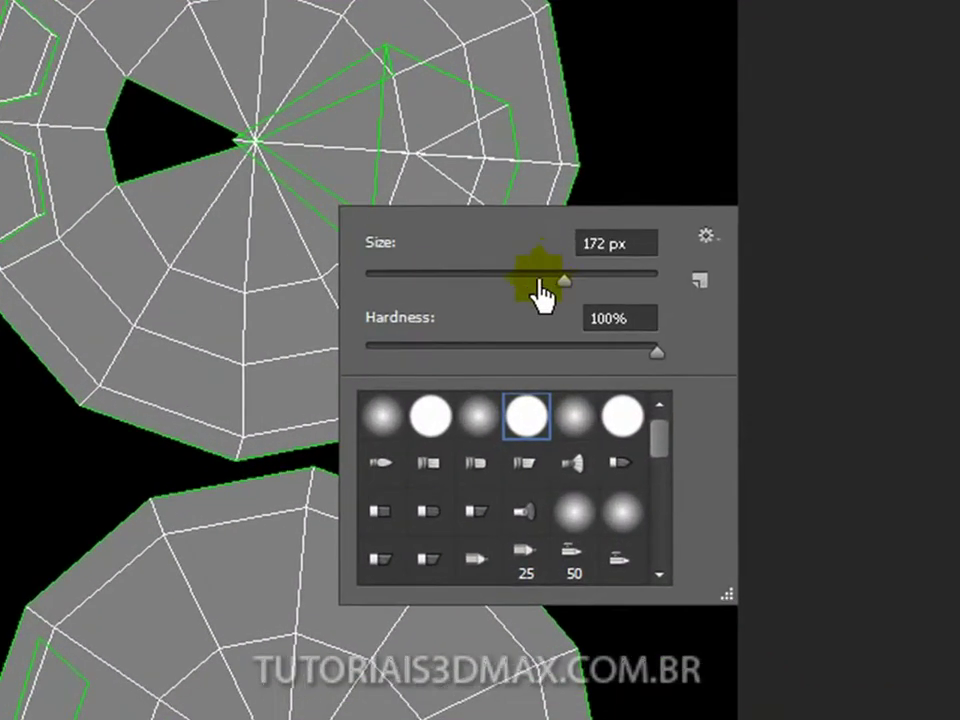
pyautogui.moveTo(560, 295); pyautogui.dragTo(420, 290)
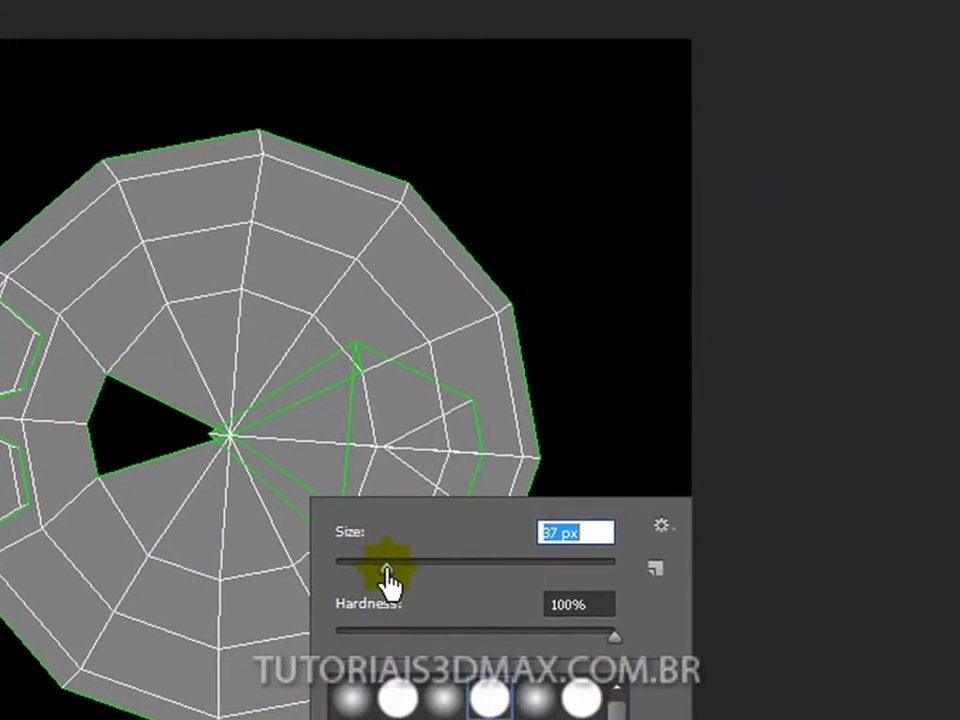
pyautogui.moveTo(388, 578); pyautogui.dragTo(386, 580)
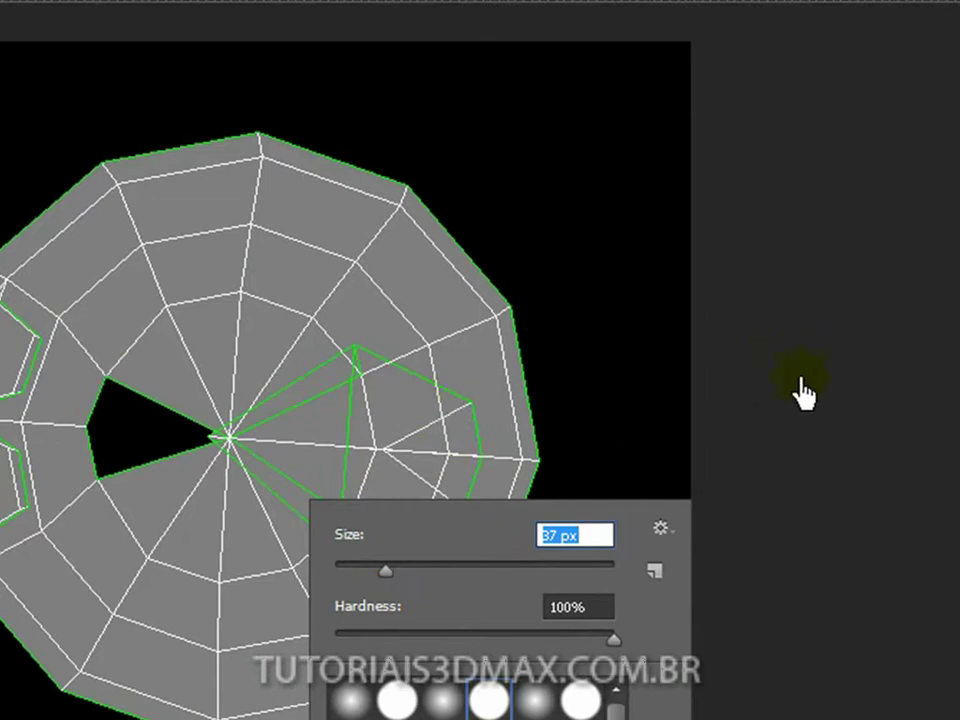
pyautogui.click(872, 424)
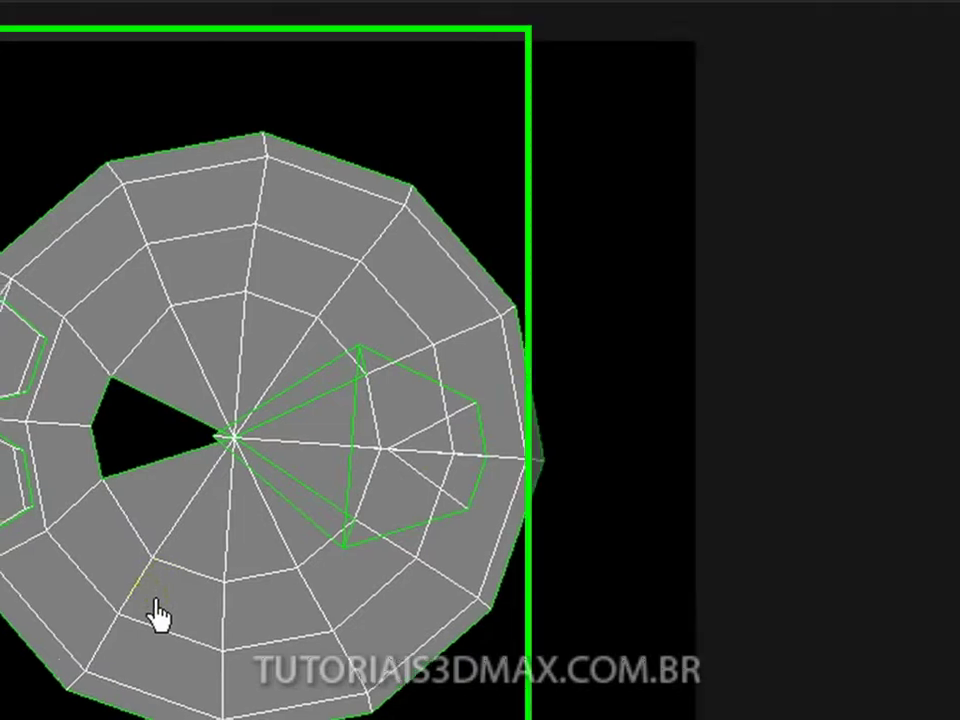
# Step: Paint seven dark red dots on the upper round UV shell: three on its lower part and four on its upper part
pyautogui.moveTo(152, 602); pyautogui.dragTo(619, 555)
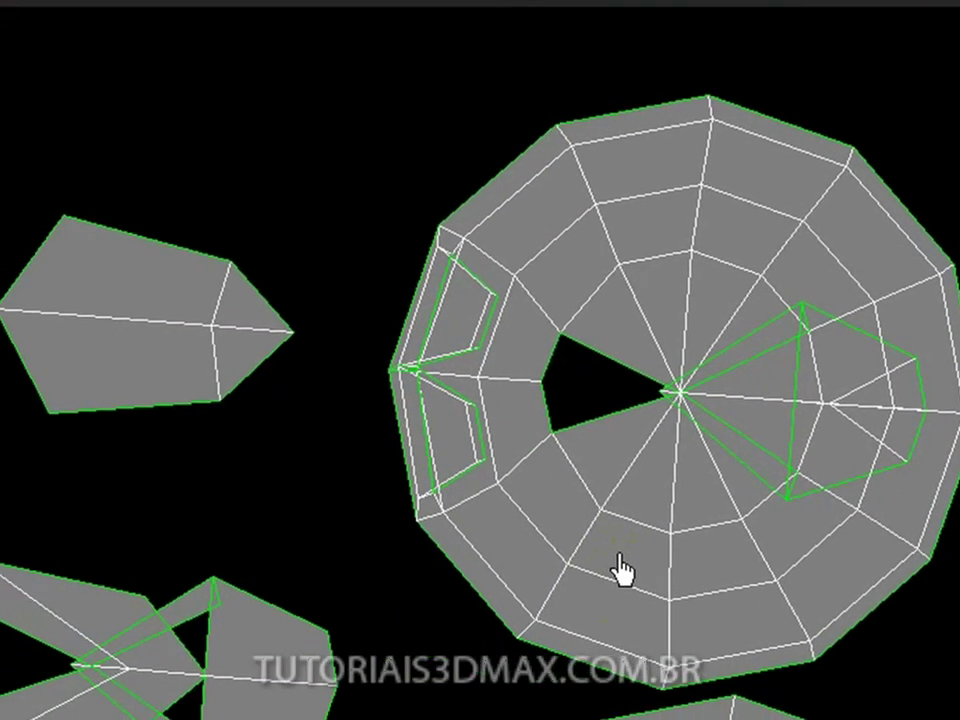
pyautogui.click(566, 596)
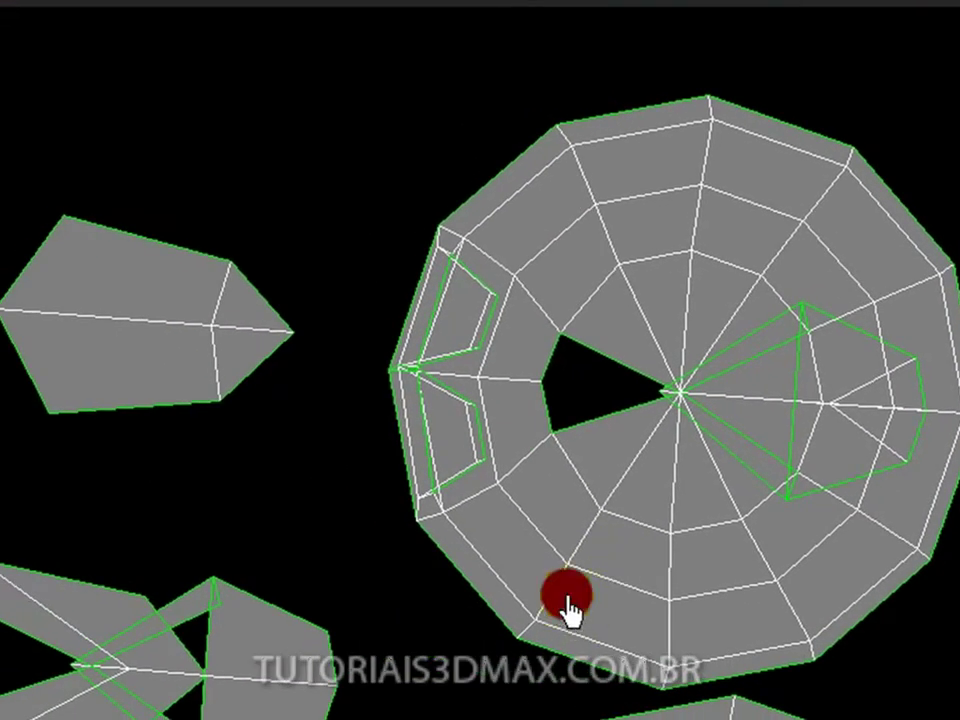
pyautogui.click(803, 605)
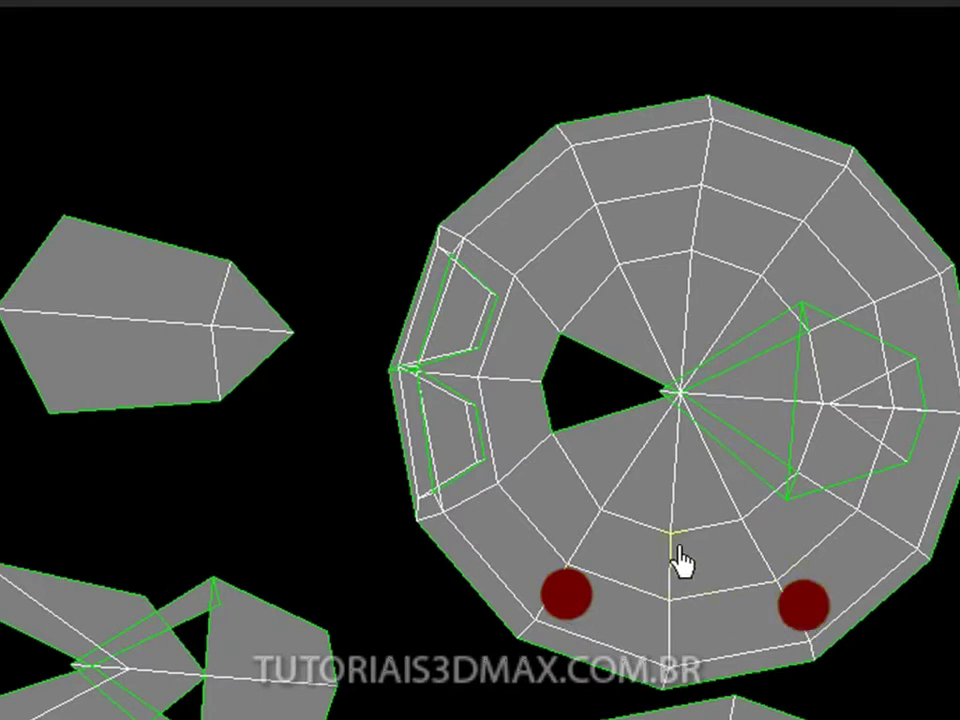
pyautogui.click(675, 555)
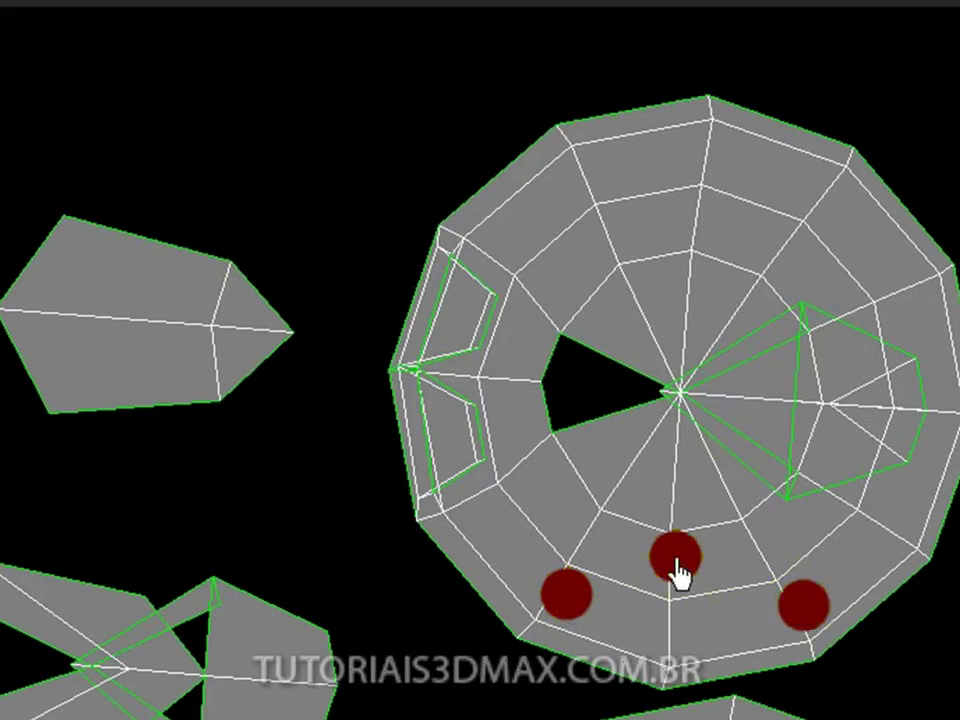
pyautogui.click(870, 231)
pyautogui.click(582, 194)
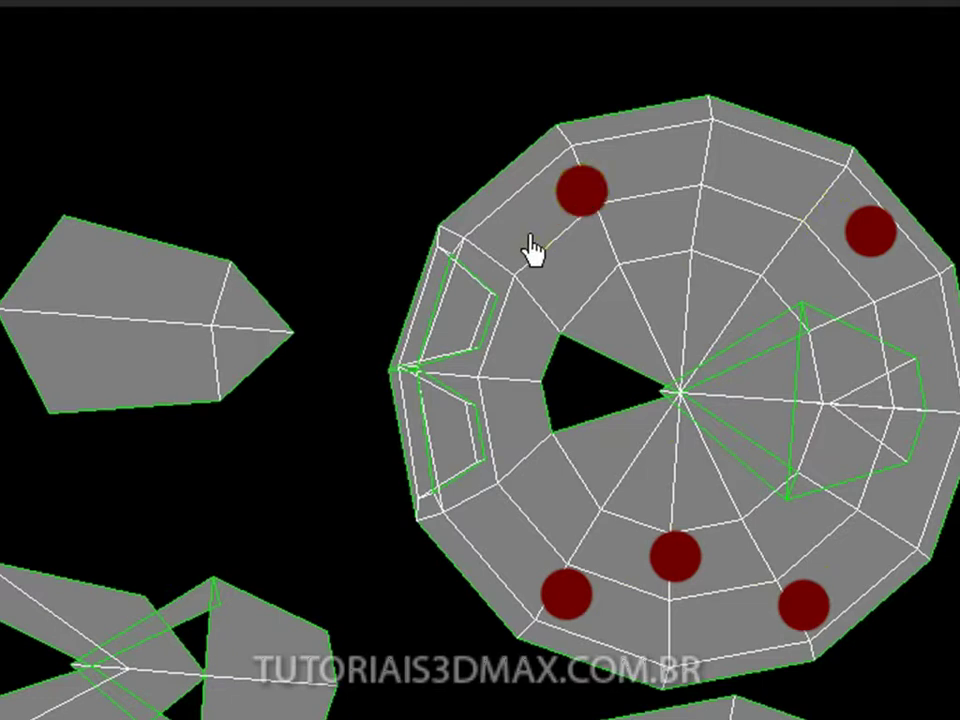
pyautogui.click(689, 292)
pyautogui.click(533, 262)
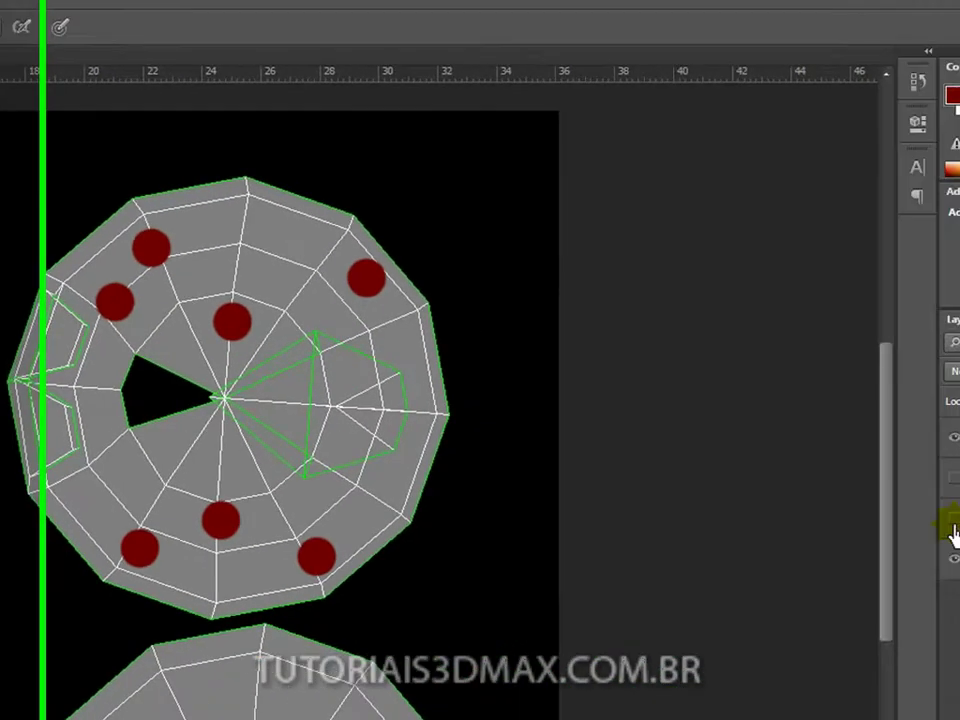
# Step: Make the vermelho and bege layers visible, and switch to 3ds Max to inspect the dots on the bird's back and sides
pyautogui.click(867, 477)
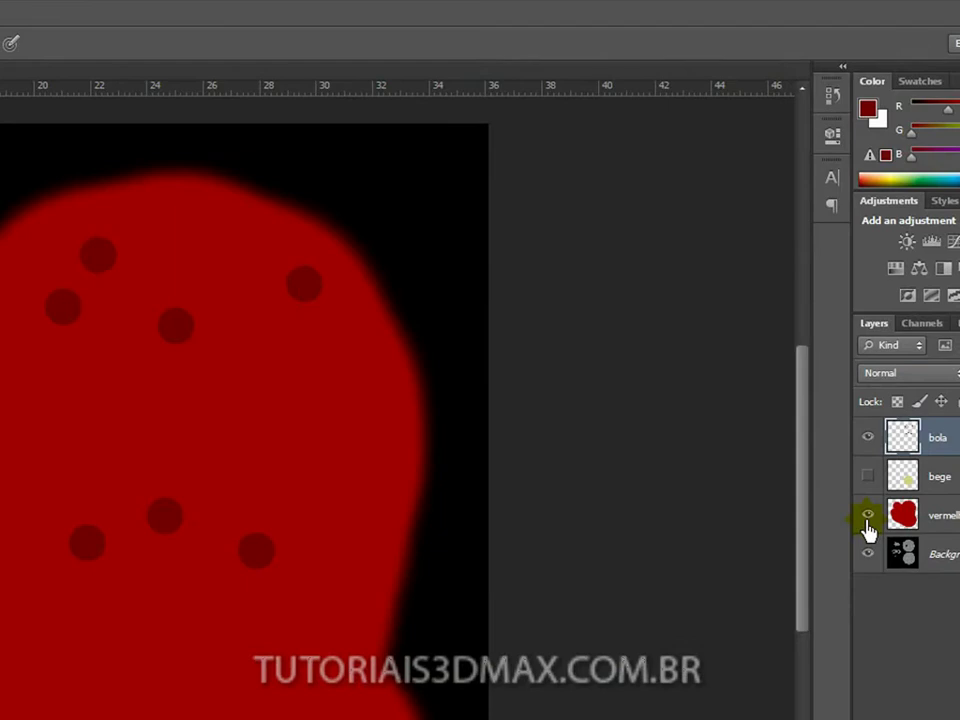
pyautogui.click(868, 478)
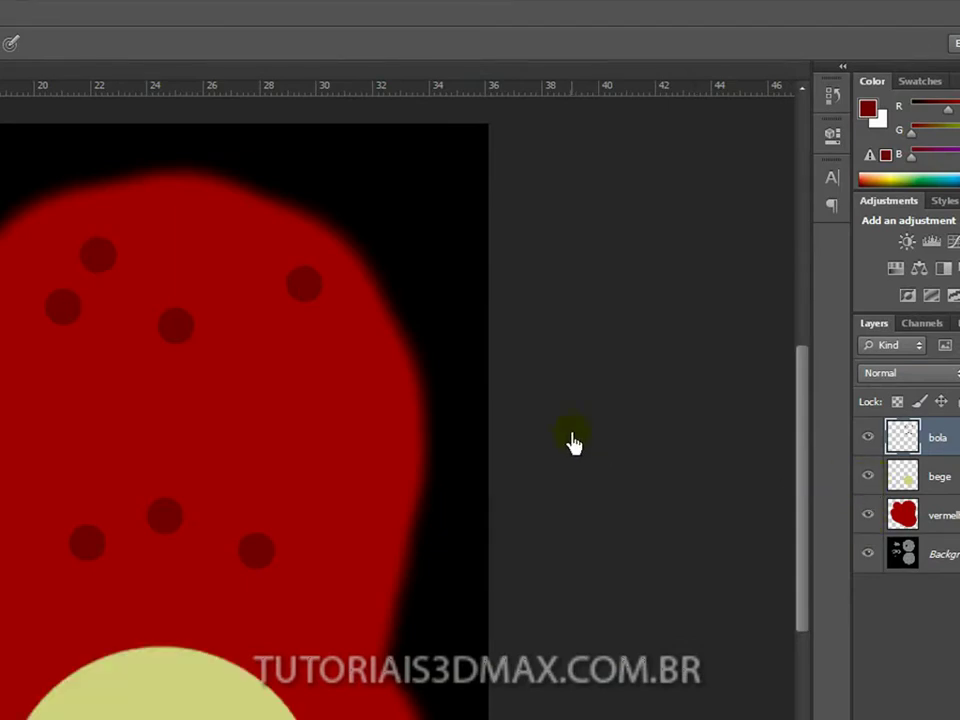
pyautogui.hotkey('alt', 'Tab')
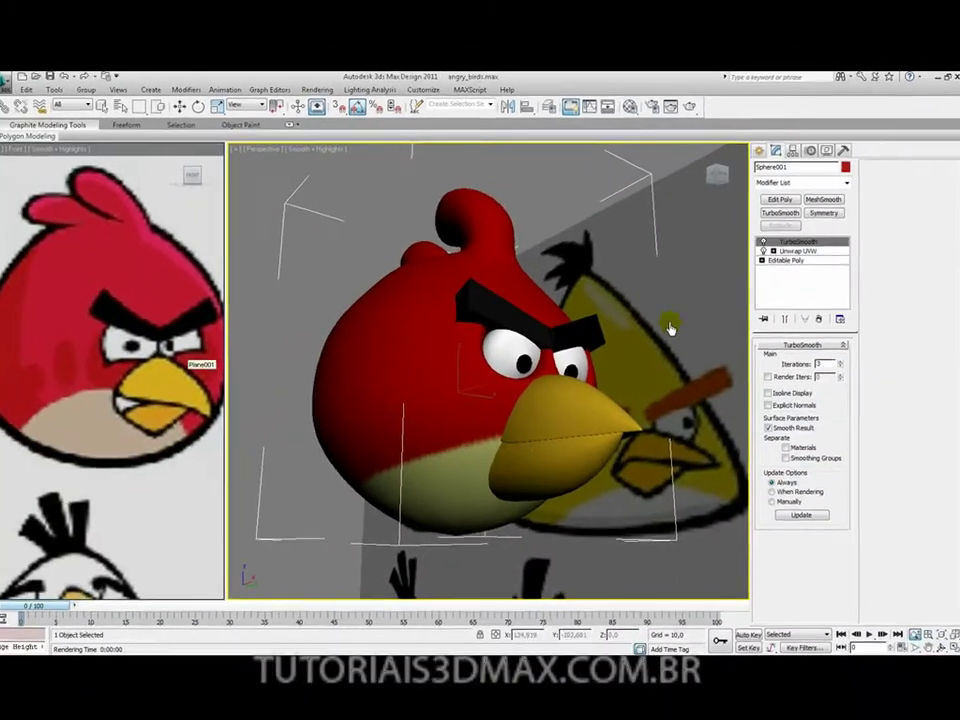
pyautogui.keyDown('alt'); pyautogui.moveTo(507, 352); pyautogui.dragTo(708, 374, button='middle'); pyautogui.keyUp('alt')
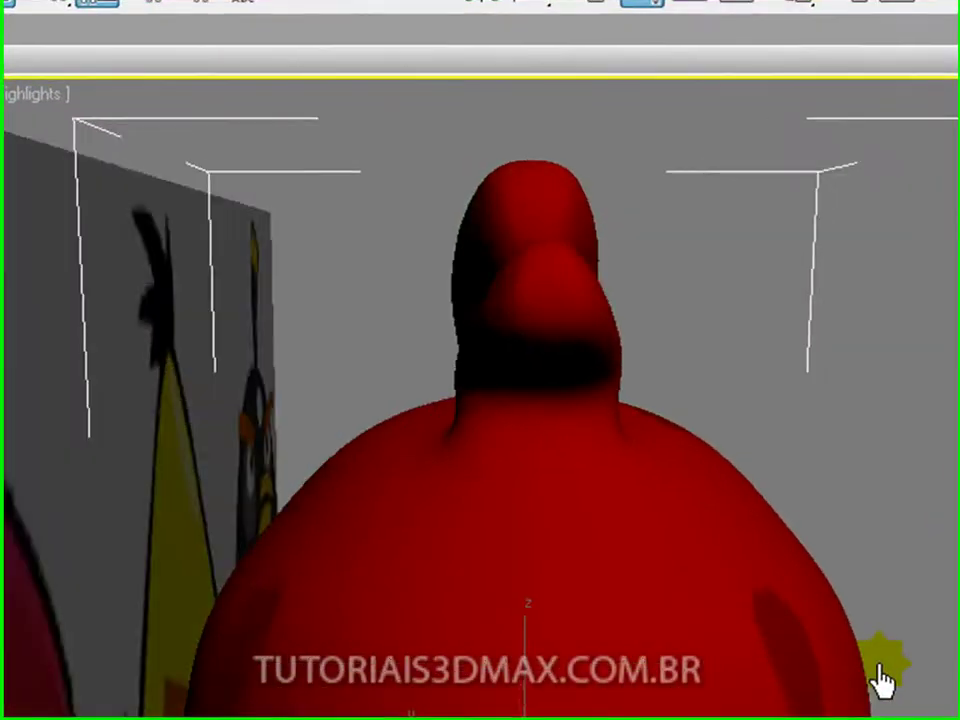
pyautogui.keyDown('alt'); pyautogui.moveTo(882, 680); pyautogui.dragTo(106, 620, button='middle'); pyautogui.keyUp('alt')
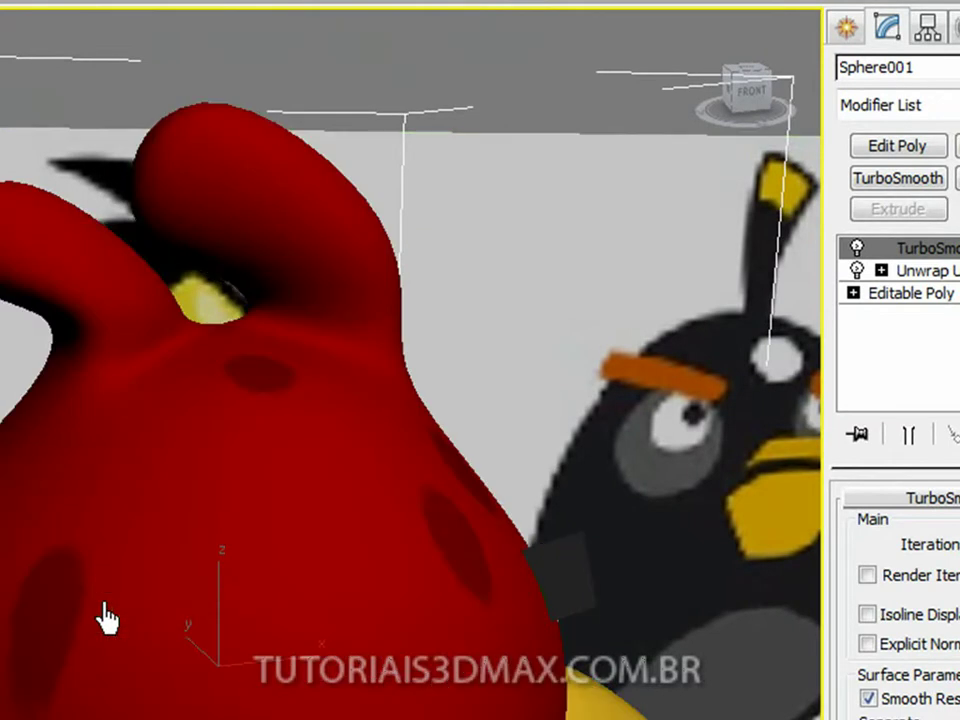
pyautogui.keyDown('alt'); pyautogui.moveTo(107, 619); pyautogui.dragTo(137, 635, button='middle'); pyautogui.keyUp('alt')
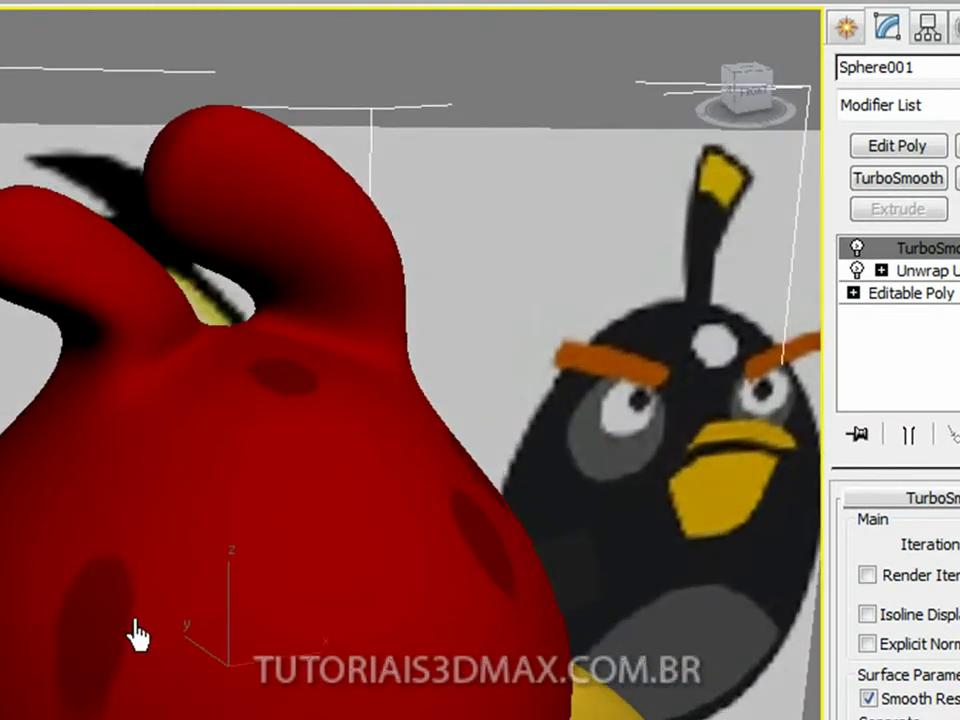
# Step: Show edged faces and enable Isoline Display on the bird's TurboSmooth modifier to compare the dots with the mesh
pyautogui.press('F4')
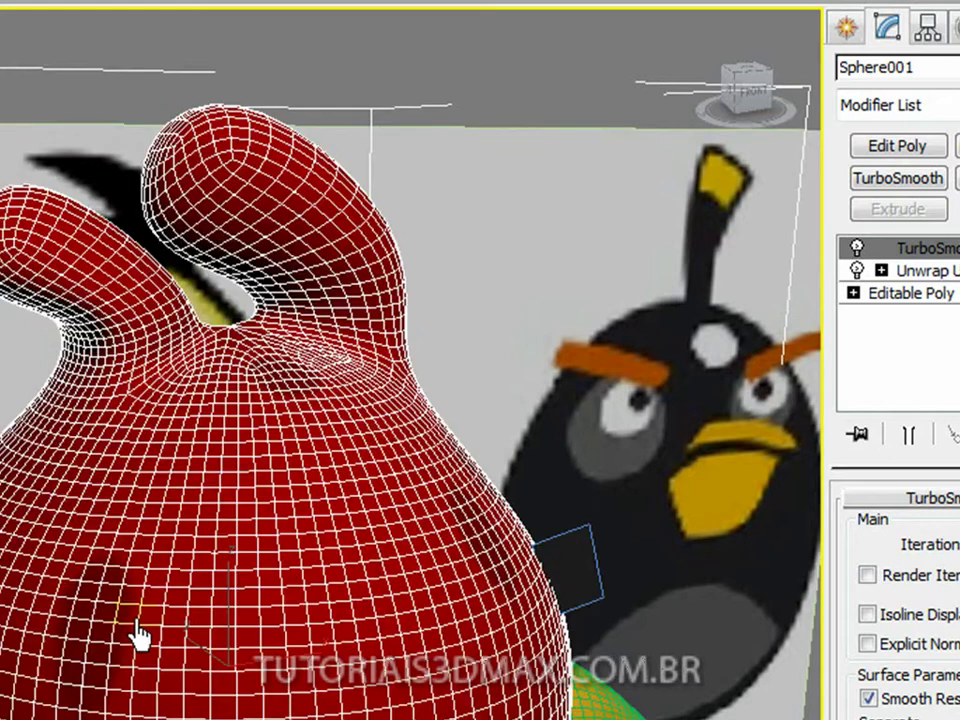
pyautogui.click(867, 614)
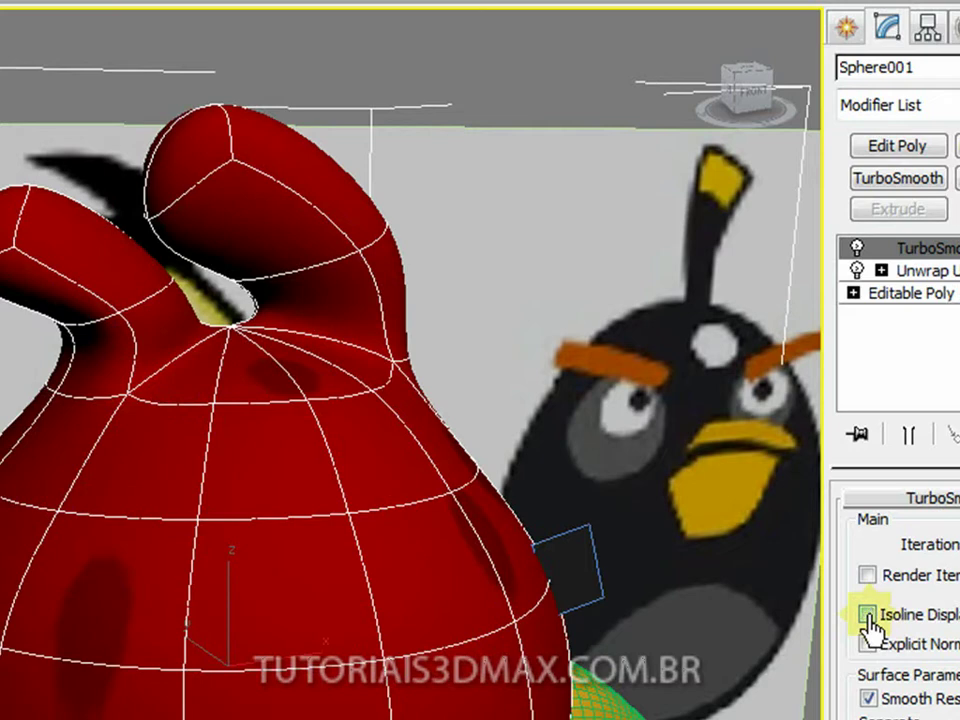
pyautogui.click(867, 614)
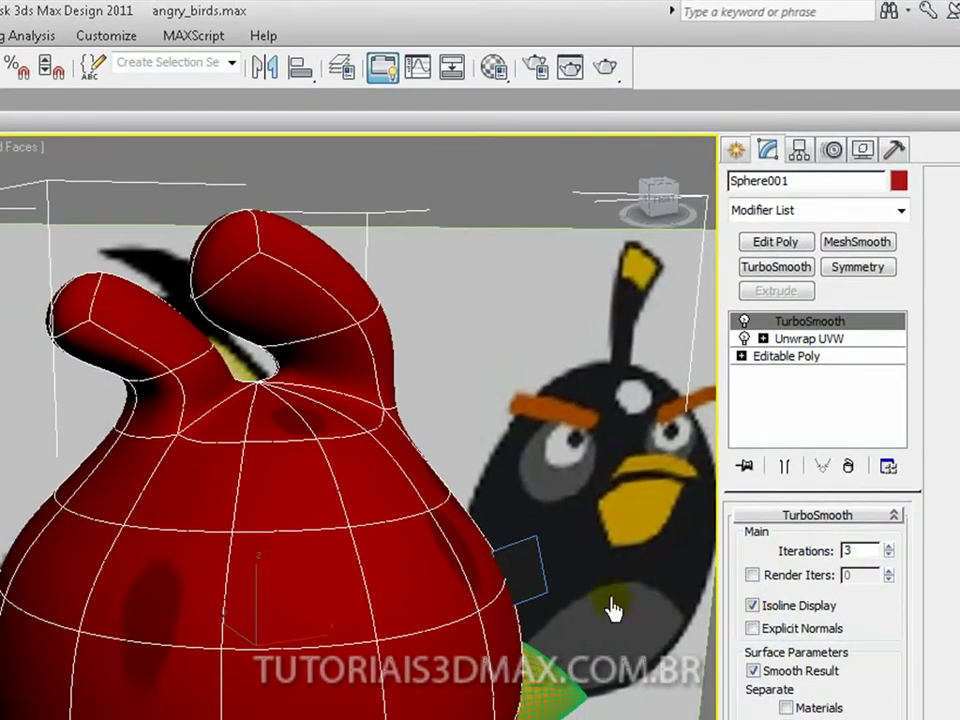
pyautogui.keyDown('alt'); pyautogui.moveTo(294, 598); pyautogui.dragTo(248, 613, button='middle'); pyautogui.keyUp('alt')
pyautogui.keyDown('alt'); pyautogui.moveTo(388, 641); pyautogui.dragTo(272, 615, button='middle'); pyautogui.keyUp('alt')
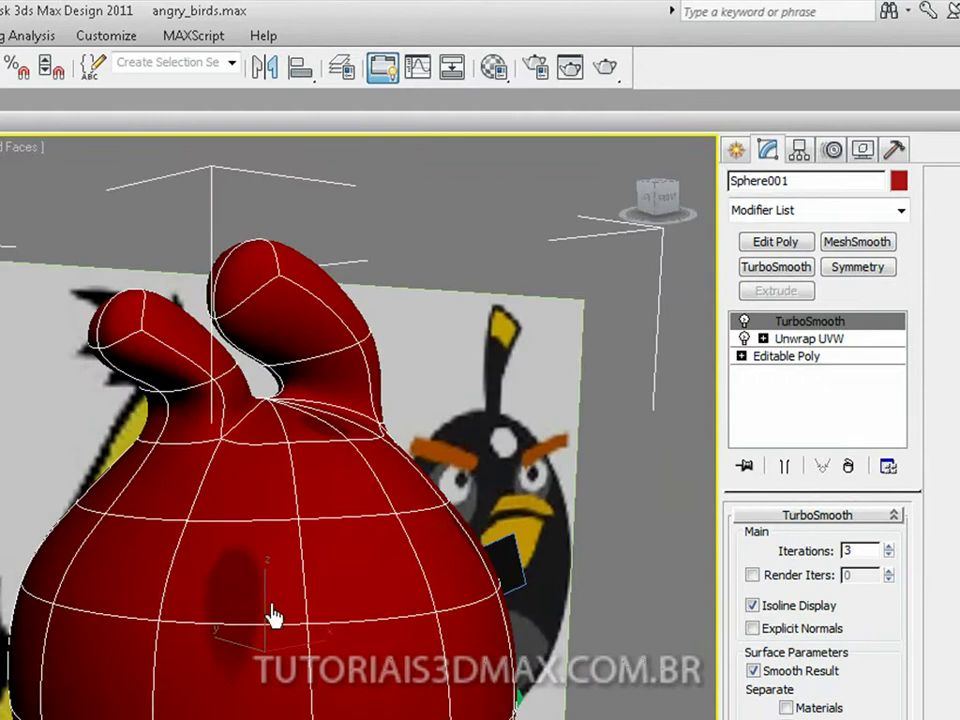
# Step: Switch to Photoshop and hide the vermelho layer so the dots can be located on the UV wireframe
pyautogui.hotkey('alt', 'Tab')
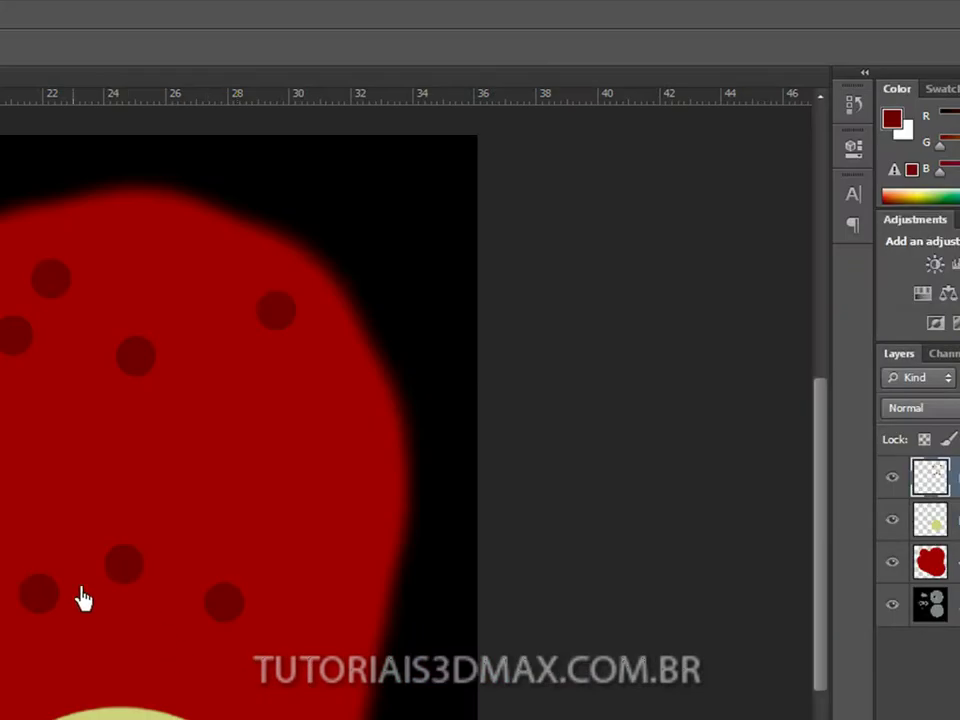
pyautogui.click(891, 562)
pyautogui.click(66, 527)
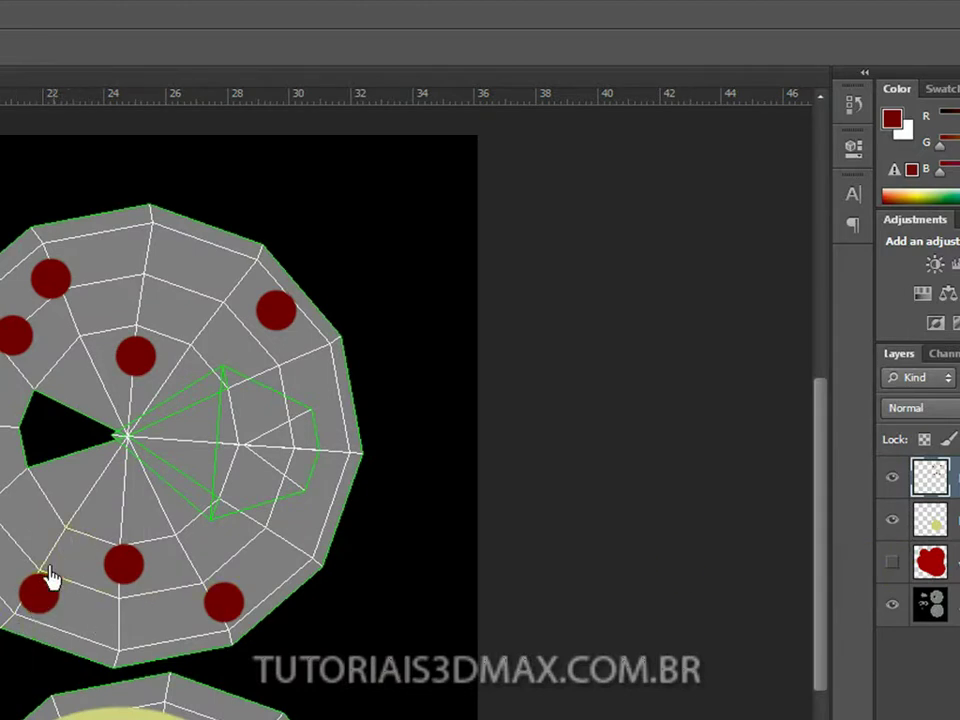
# Step: Switch to 3ds Max and examine where the dots fall on the mesh around the bird's back
pyautogui.hotkey('alt', 'Tab')
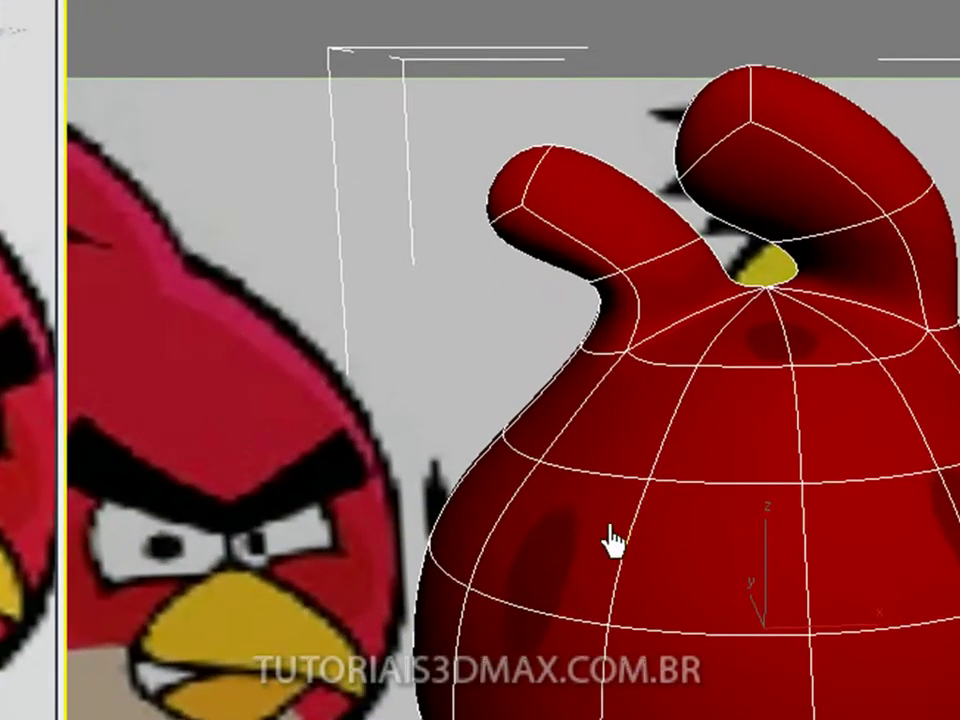
pyautogui.keyDown('alt'); pyautogui.moveTo(610, 540); pyautogui.dragTo(546, 604, button='middle'); pyautogui.keyUp('alt')
pyautogui.keyDown('alt'); pyautogui.moveTo(695, 592); pyautogui.dragTo(818, 583, button='middle'); pyautogui.keyUp('alt')
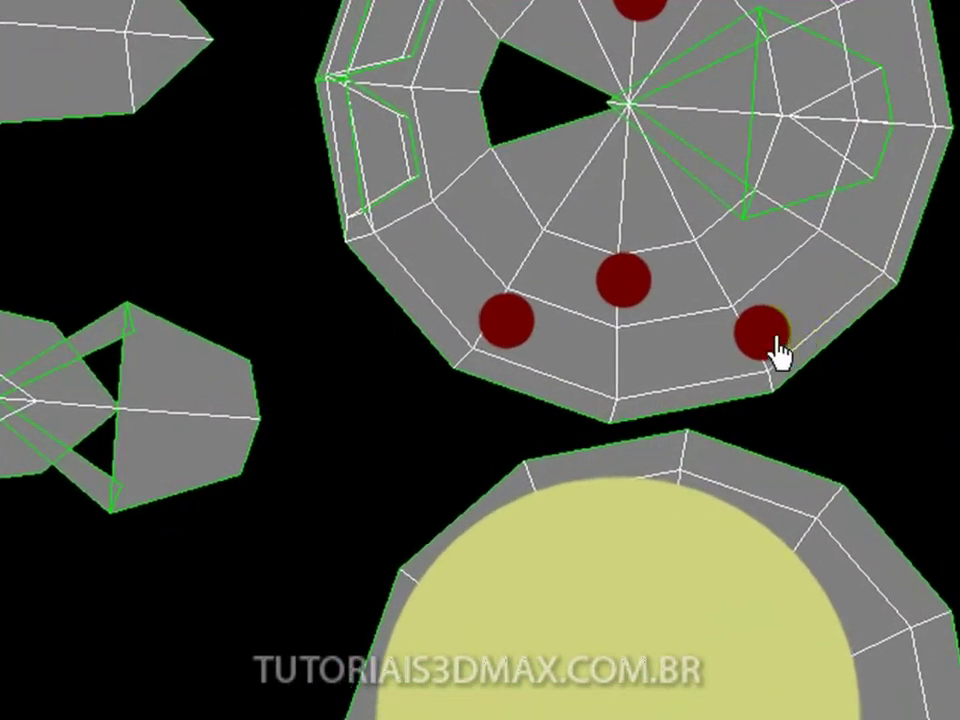
# Step: Erase all the dark red dots from the bola layer with the Eraser tool
pyautogui.click(640, 660)
pyautogui.click(932, 400)
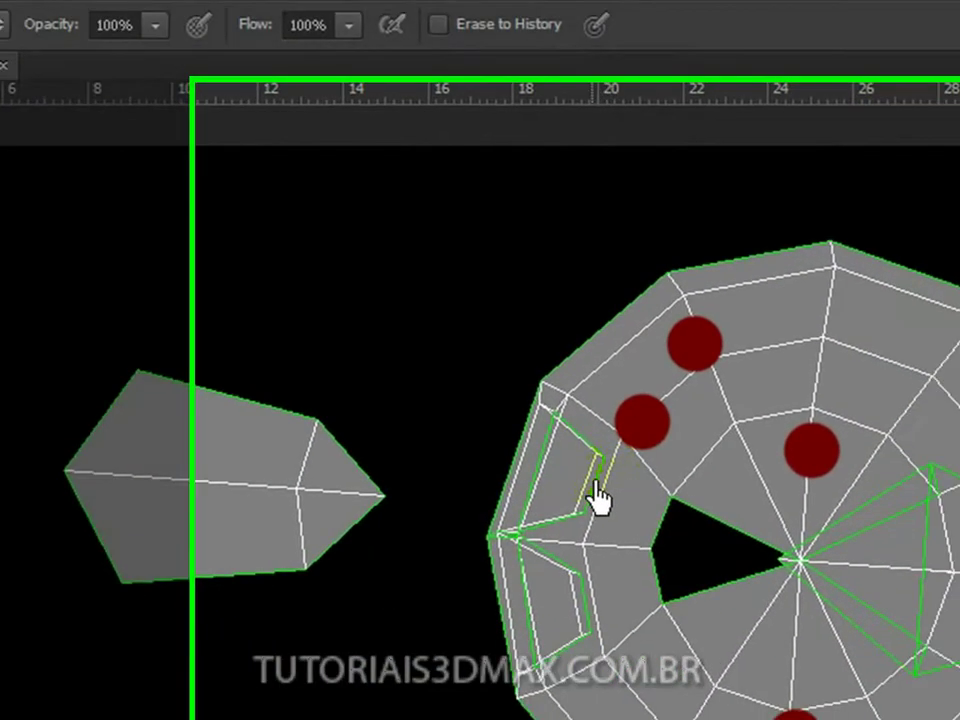
pyautogui.moveTo(736, 462); pyautogui.dragTo(809, 438)
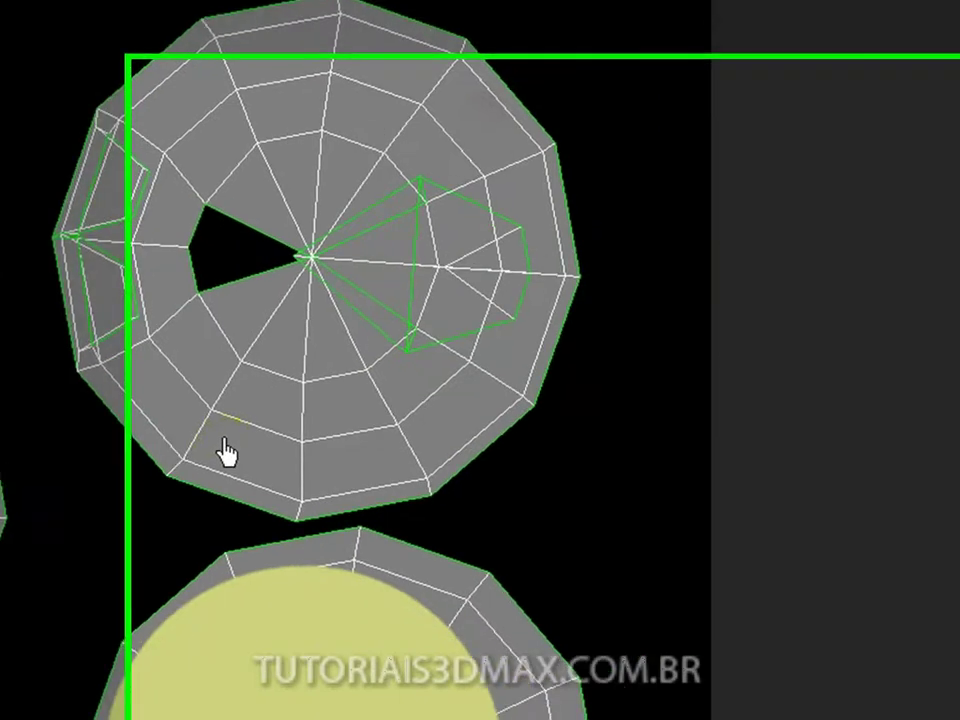
# Step: Set the Brush size to 44 px, and switch to 3ds Max to compare the bird's side with the spots on the reference image
pyautogui.rightClick(684, 640)
pyautogui.moveTo(170, 447); pyautogui.dragTo(180, 447)
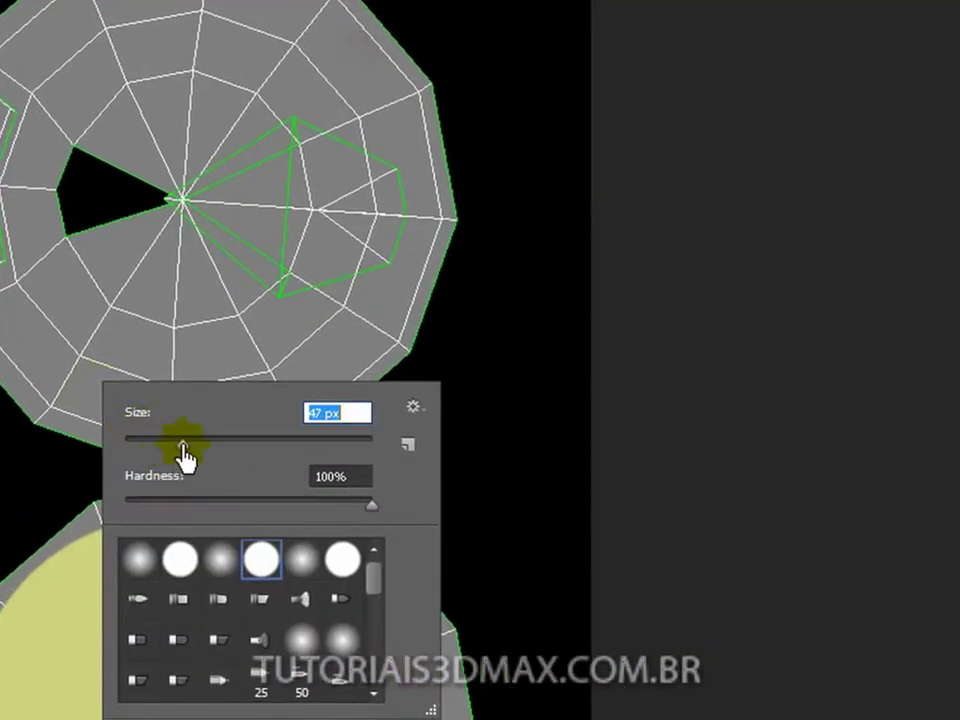
pyautogui.click(836, 264)
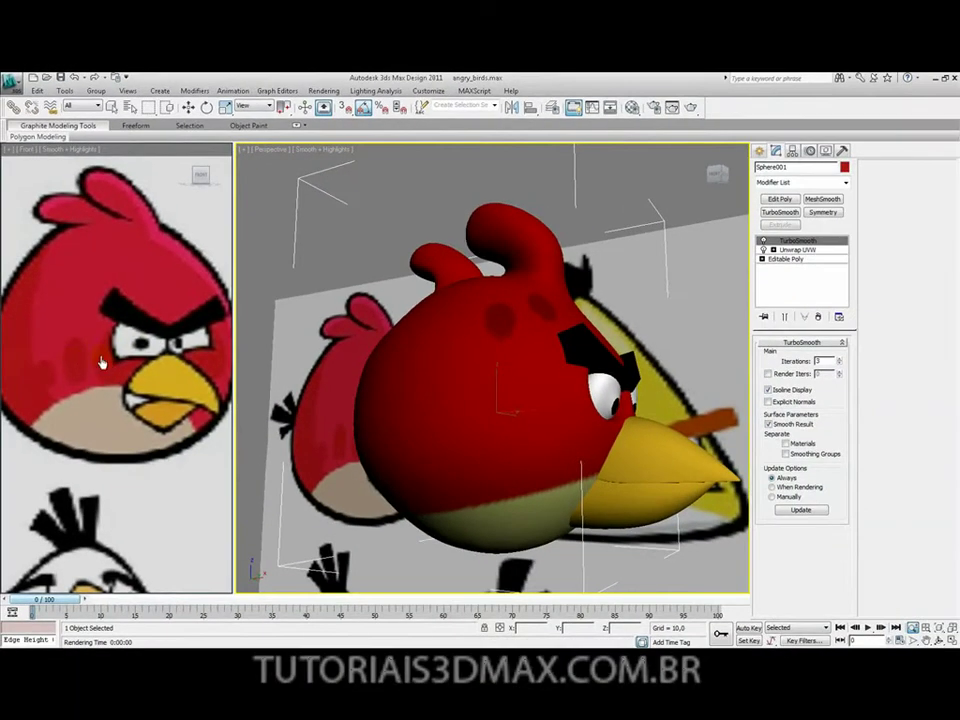
pyautogui.hotkey('alt', 'Tab')
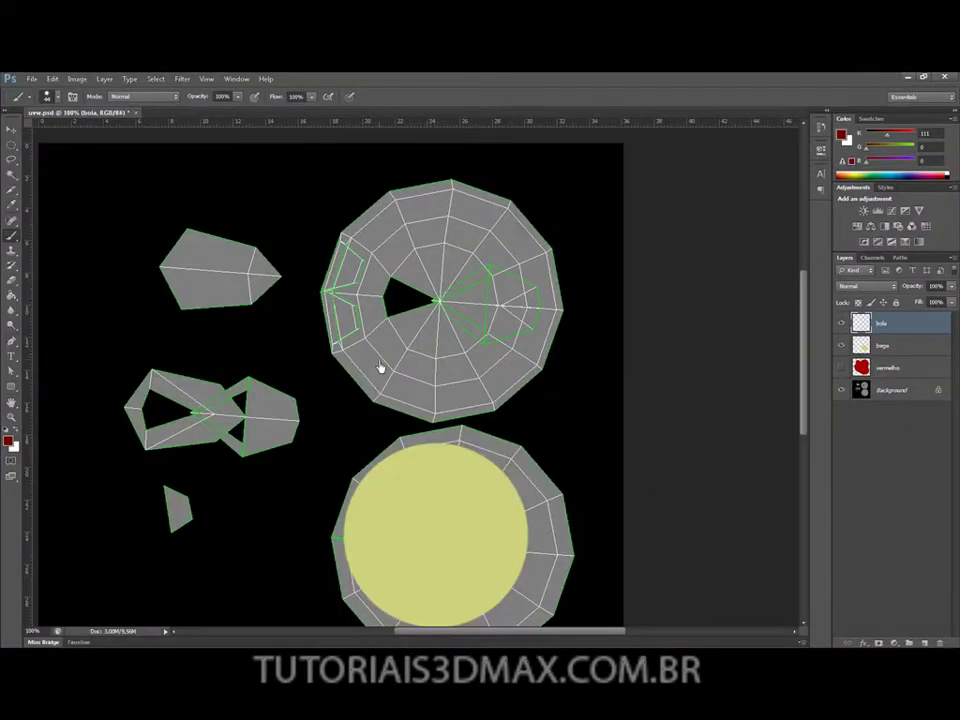
pyautogui.hotkey('alt', 'Tab')
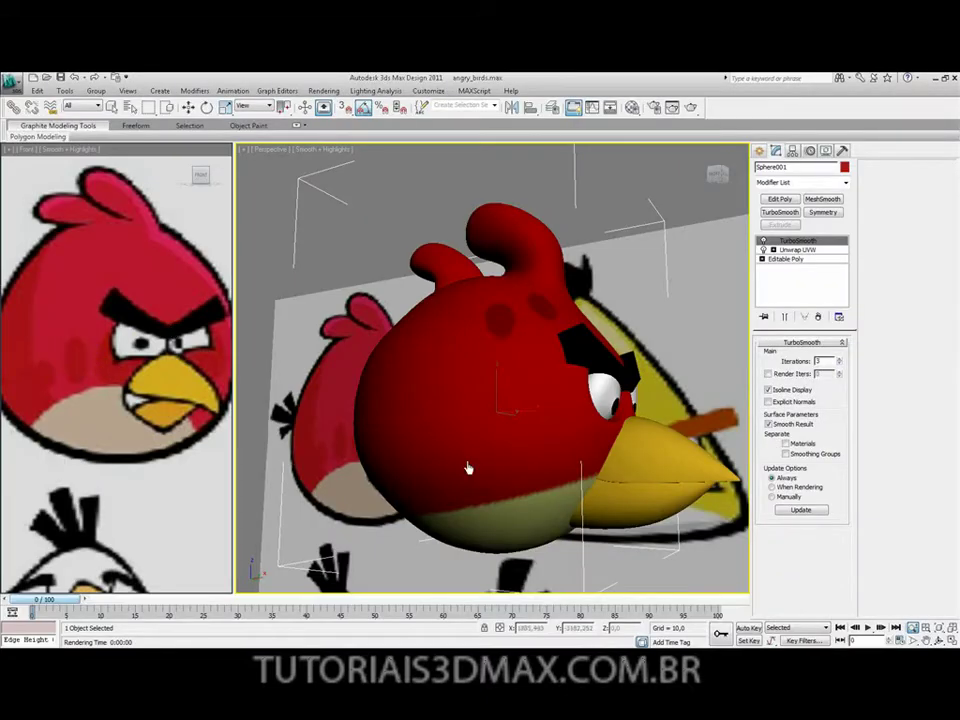
# Step: Switch to Photoshop and paint four large dark red dots on the upper UV disc's outer rings, two on each side of the eye outlines
pyautogui.hotkey('alt', 'Tab')
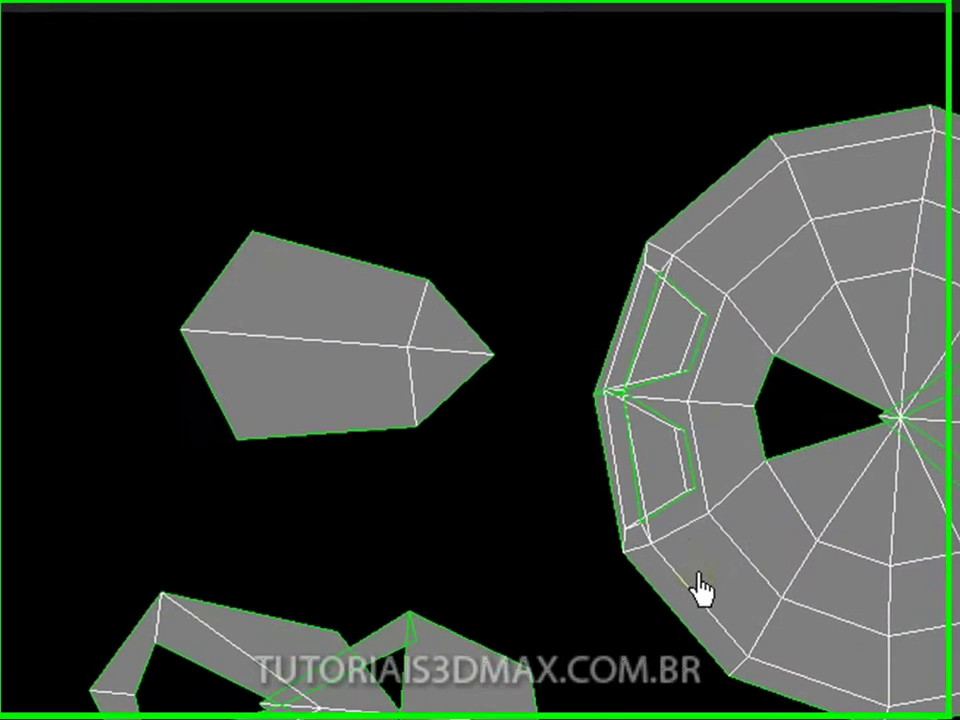
pyautogui.click(363, 368)
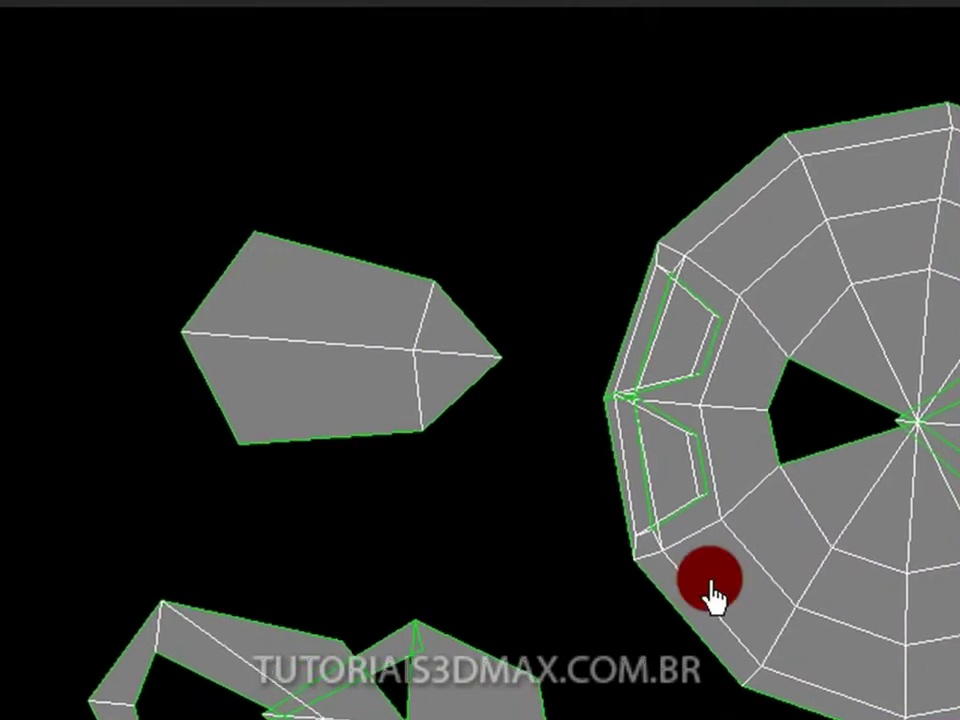
pyautogui.click(730, 245)
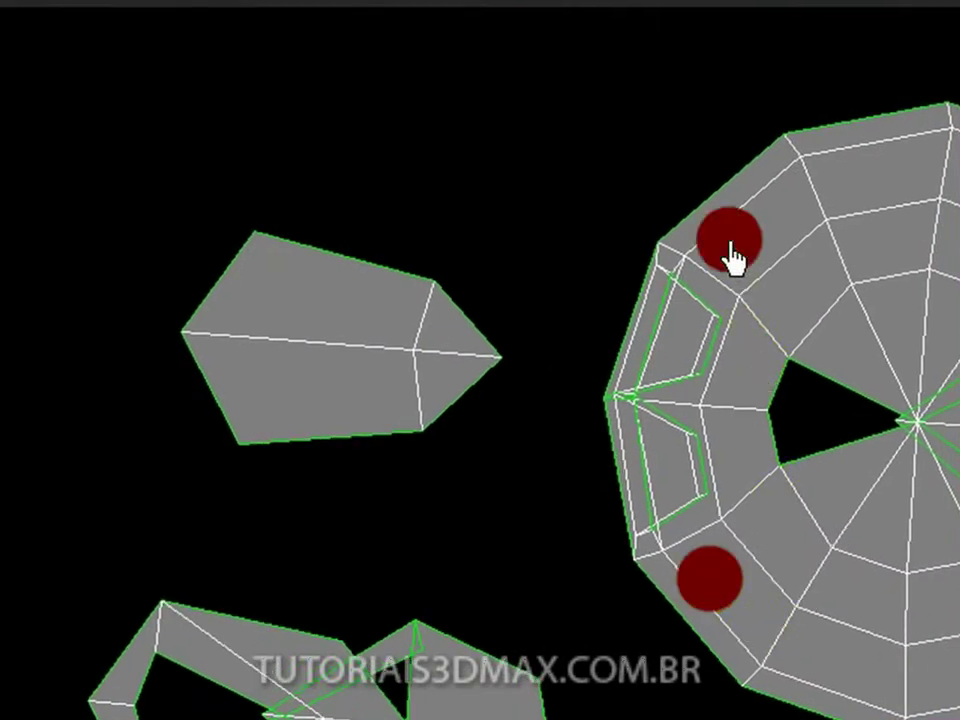
pyautogui.click(864, 212)
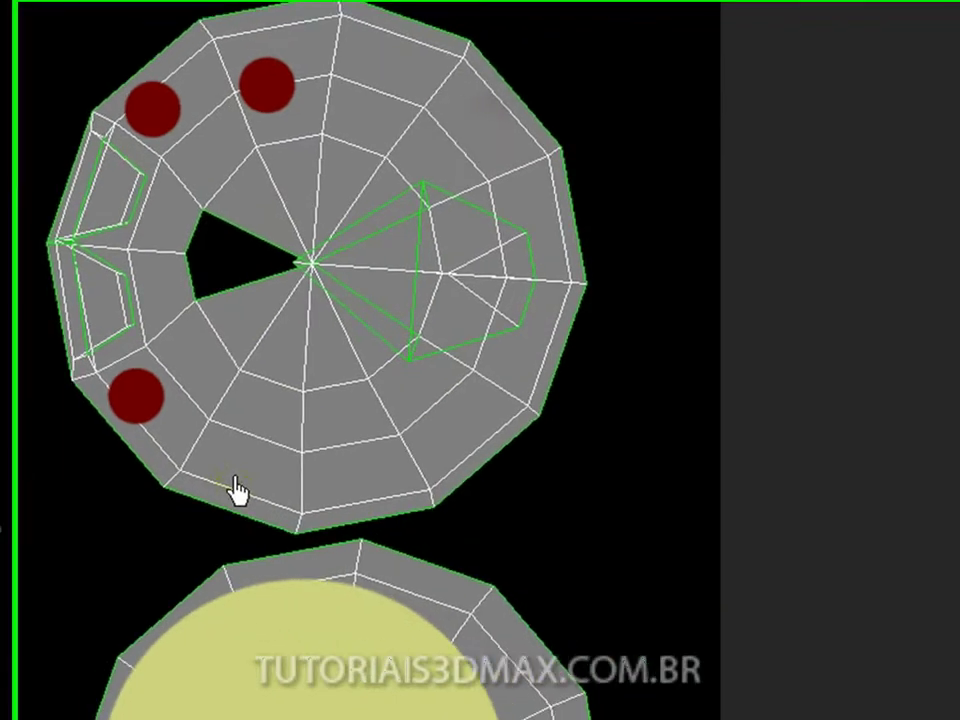
pyautogui.click(827, 670)
# Step: Set the Brush size to 26 px, paint a small dot between each pair of large dots, and show the vermelho layer
pyautogui.rightClick(380, 402)
pyautogui.moveTo(467, 450); pyautogui.dragTo(441, 450)
pyautogui.click(883, 311)
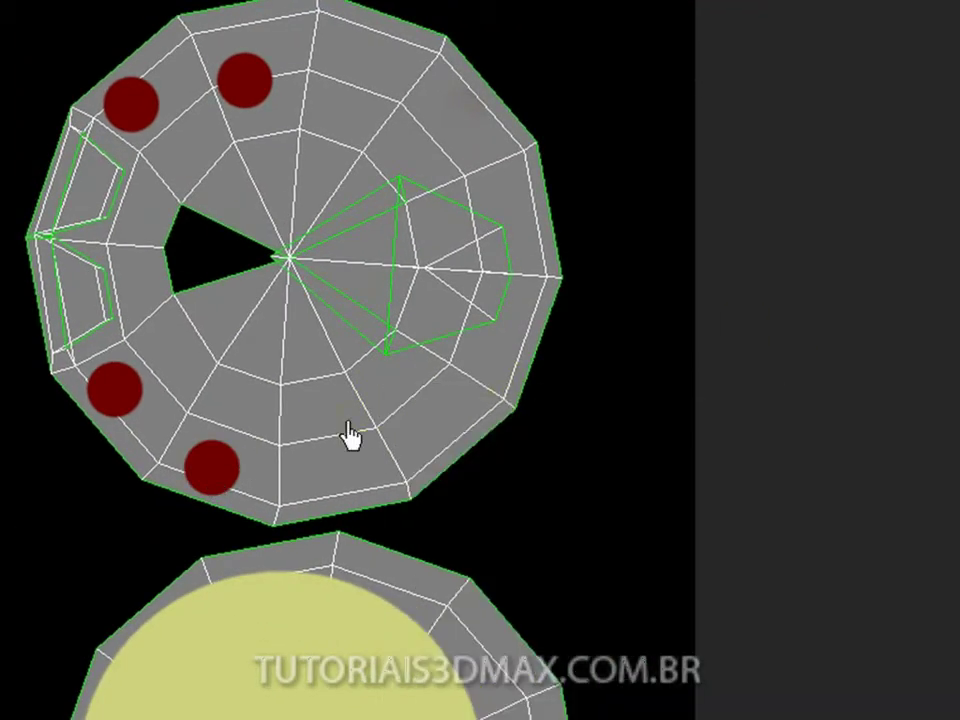
pyautogui.click(180, 411)
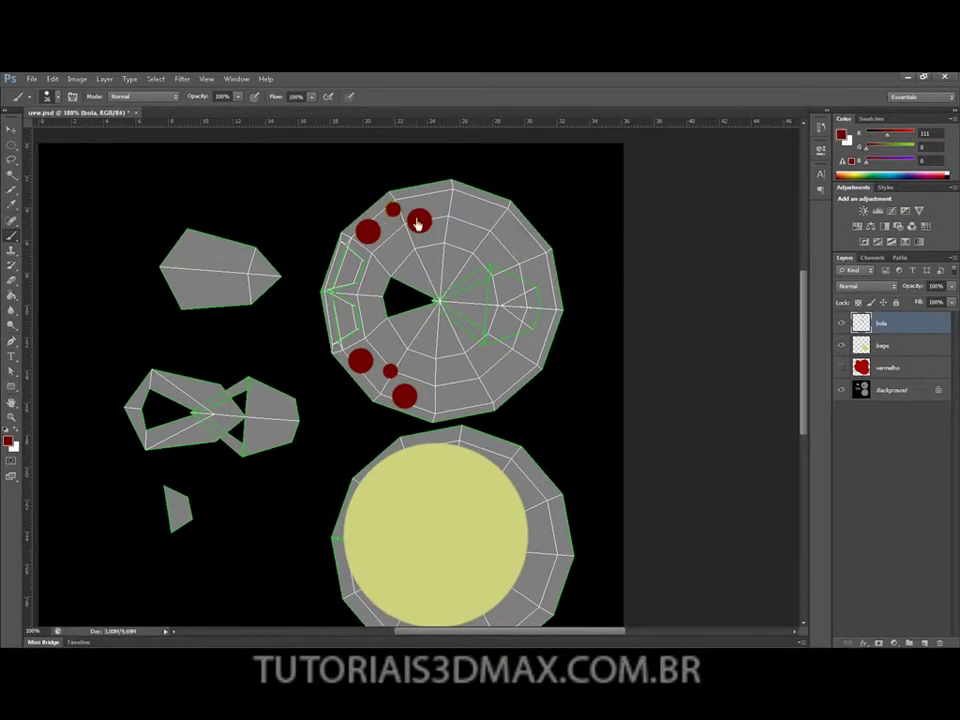
pyautogui.click(841, 368)
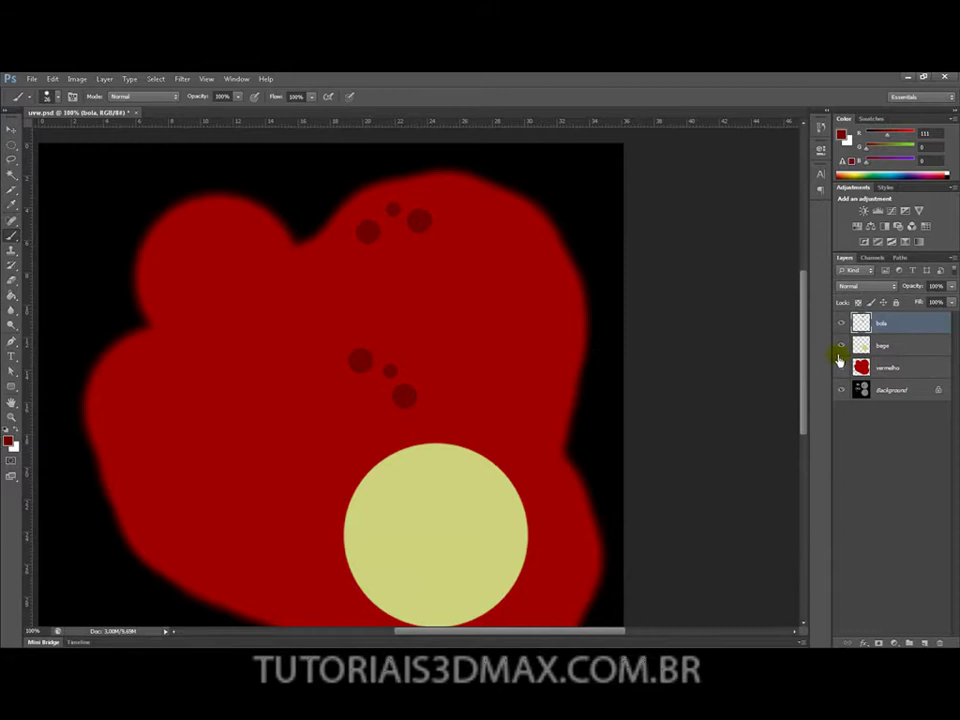
# Step: Switch to 3ds Max and examine the dots on both sides of the bird's head
pyautogui.hotkey('alt', 'Tab')
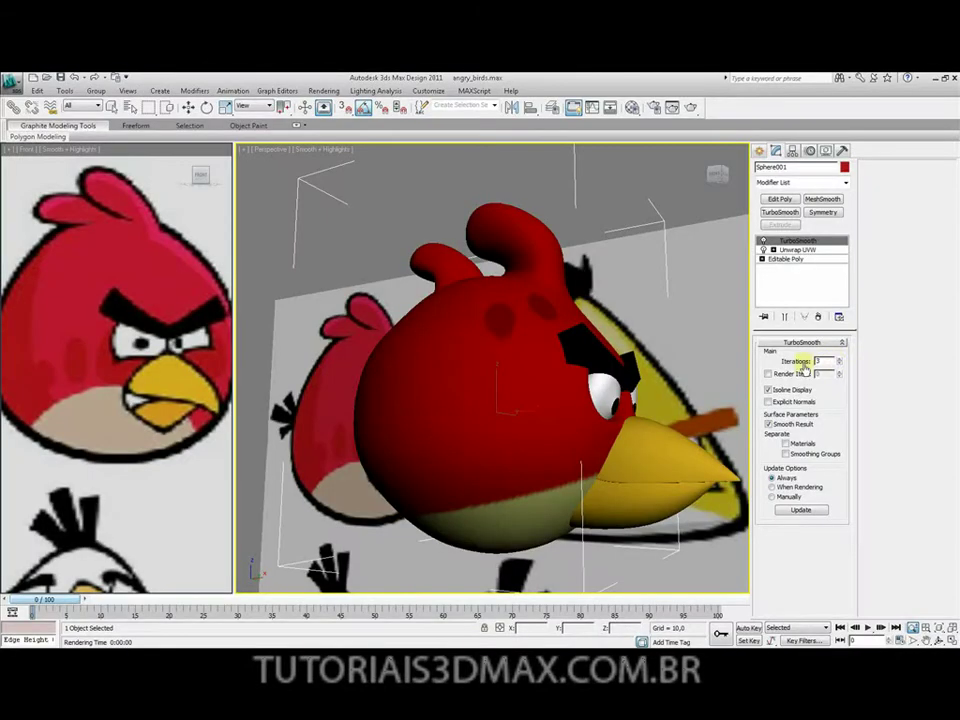
pyautogui.keyDown('alt'); pyautogui.moveTo(517, 372); pyautogui.dragTo(413, 386, button='middle'); pyautogui.keyUp('alt')
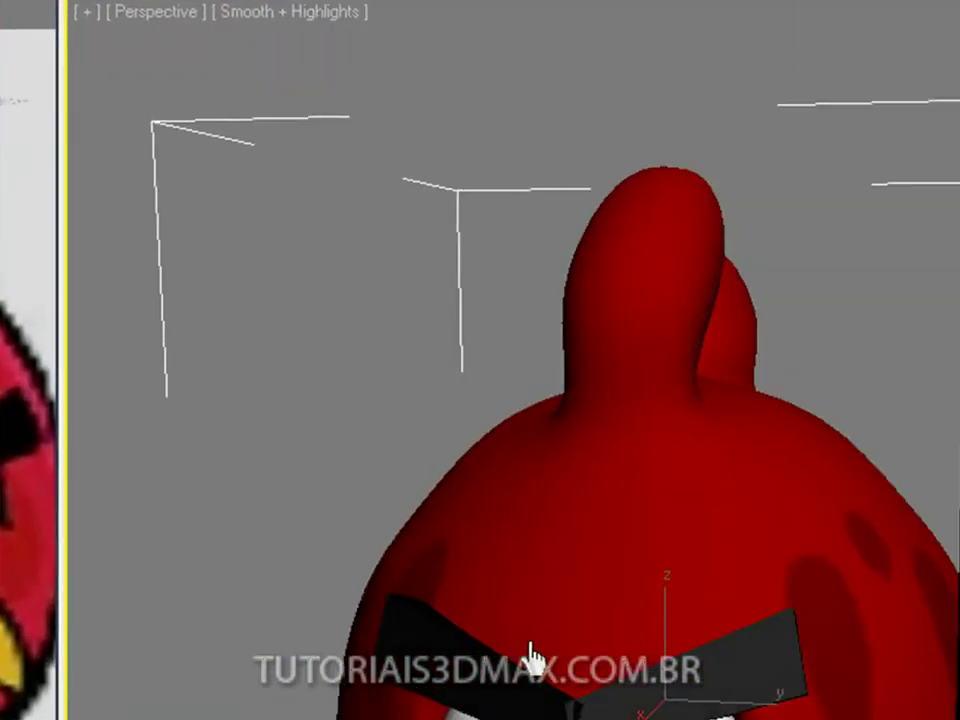
pyautogui.keyDown('alt'); pyautogui.moveTo(530, 657); pyautogui.dragTo(703, 626, button='middle'); pyautogui.keyUp('alt')
# Step: Switch to Photoshop and erase all six dark red dots from the bola layer with the Eraser tool
pyautogui.hotkey('alt', 'Tab')
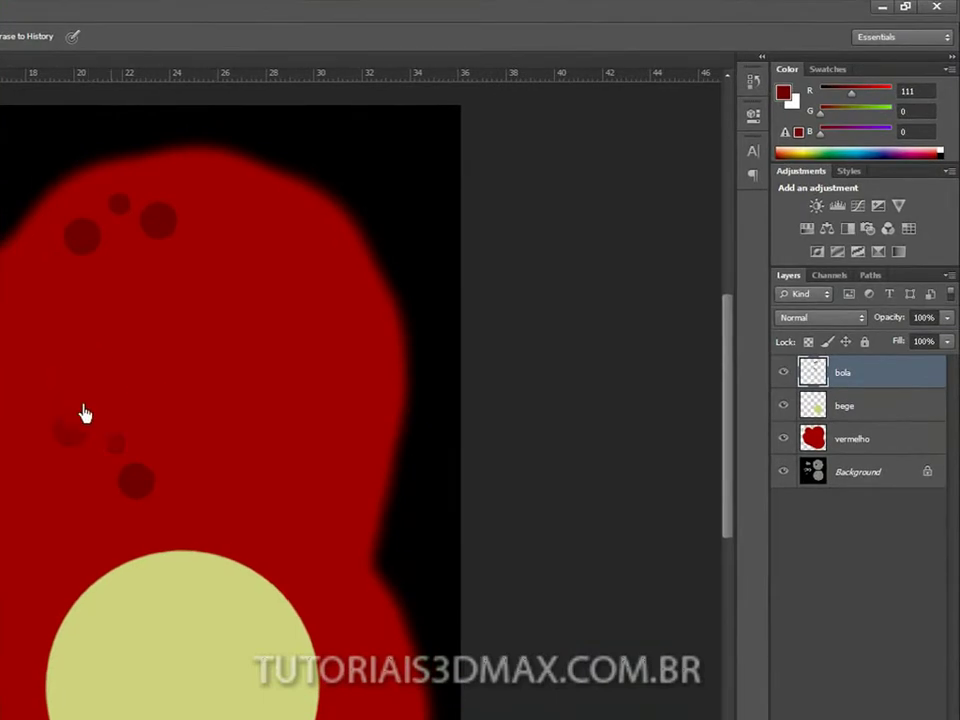
pyautogui.moveTo(83, 405)
pyautogui.mouseDown()
pyautogui.moveTo(137, 454)
pyautogui.moveTo(111, 264)
pyautogui.mouseUp()
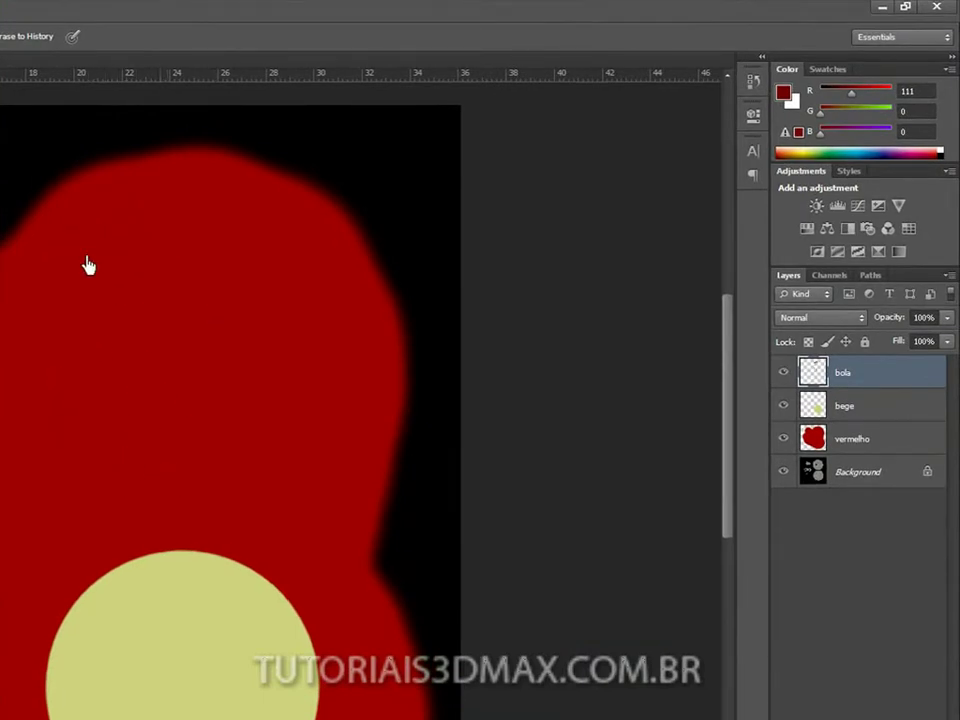
# Step: Hide the bege and vermelho layers to expose the UV wireframe, and set the Brush size to 49 px
pyautogui.click(784, 406)
pyautogui.click(784, 440)
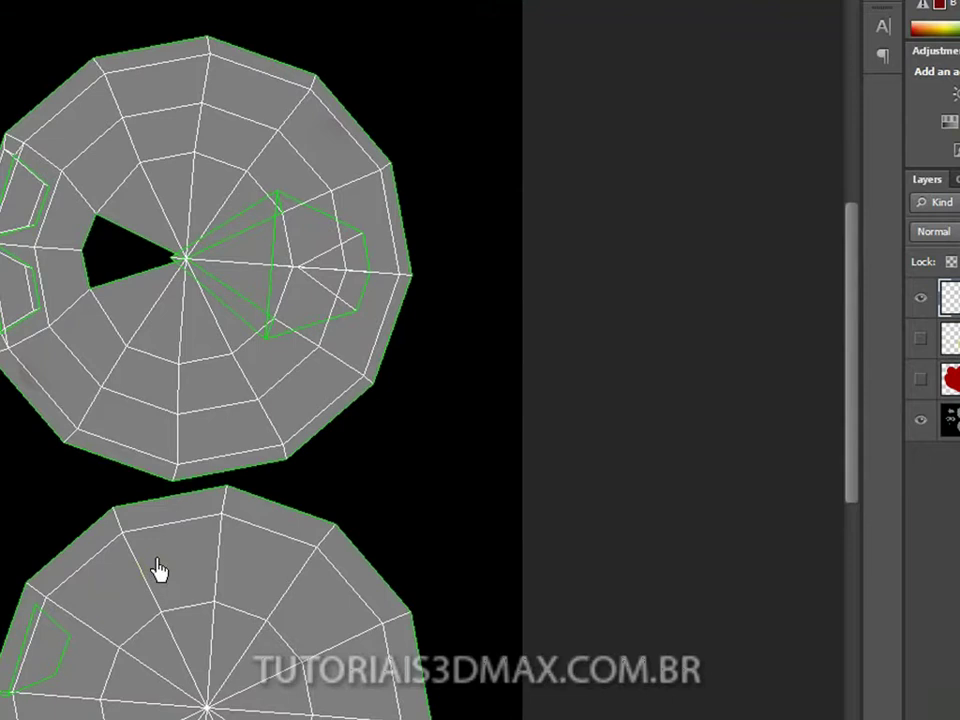
pyautogui.scroll(-3, 101, 596)
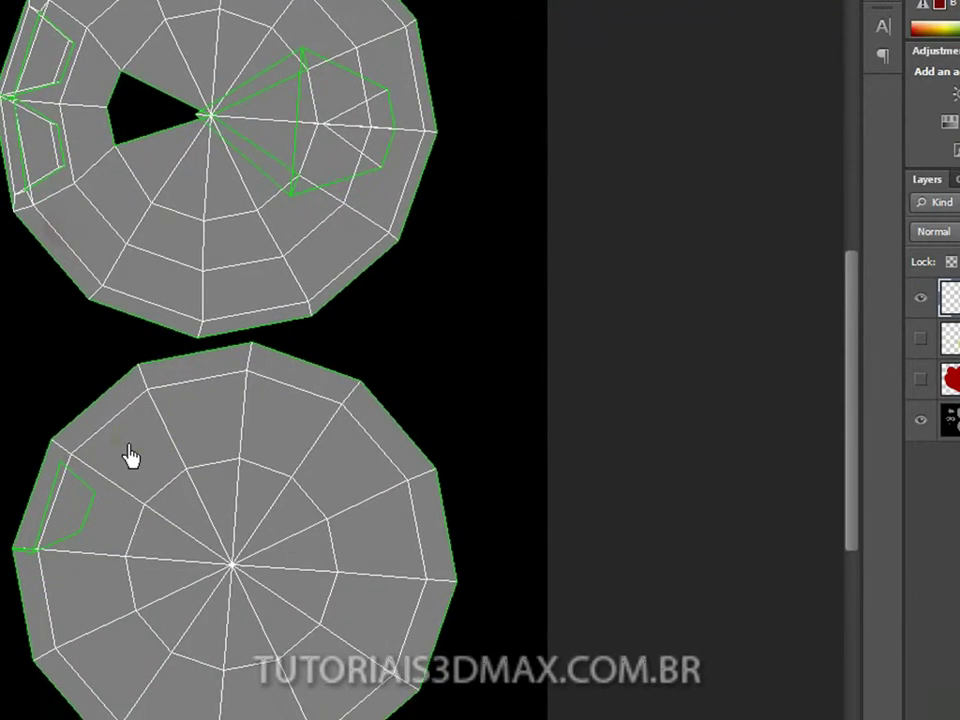
pyautogui.rightClick(131, 452)
pyautogui.moveTo(189, 500); pyautogui.dragTo(207, 494)
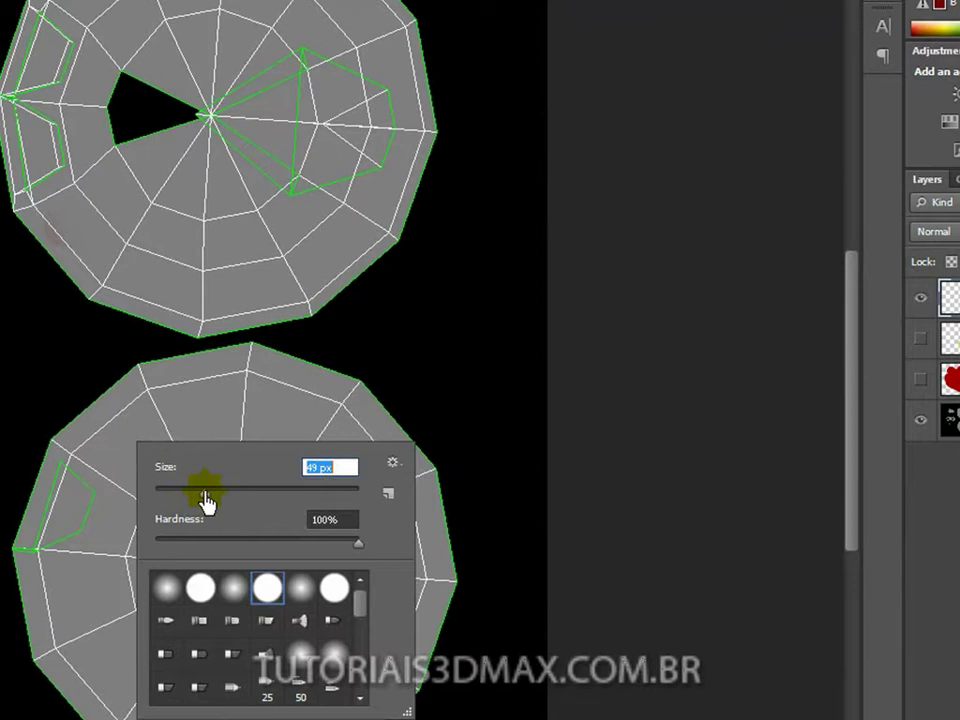
pyautogui.click(759, 298)
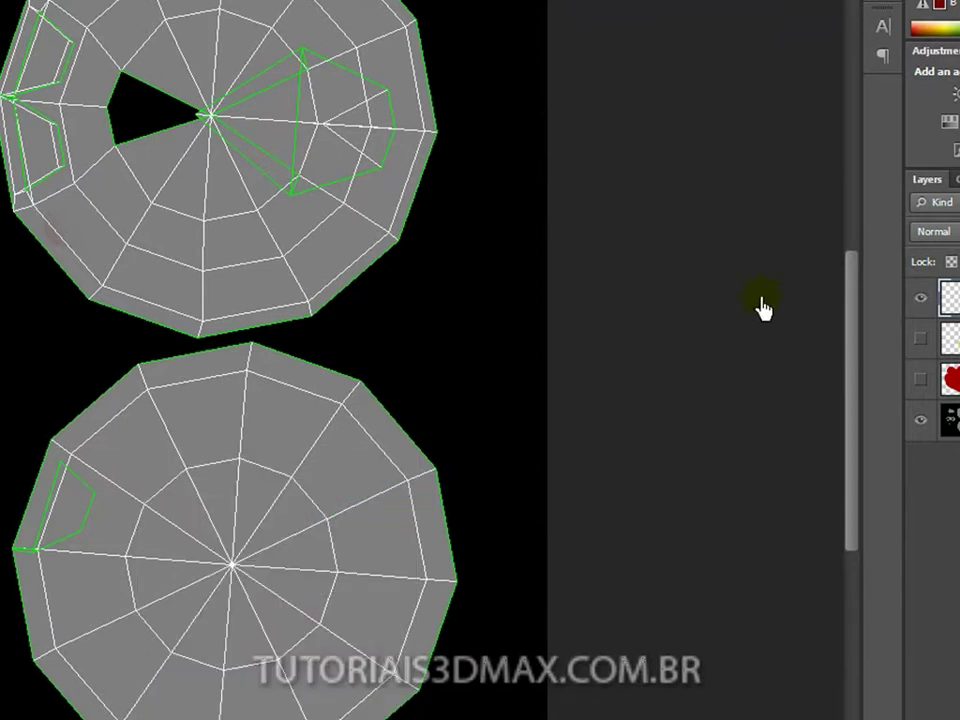
# Step: Try two 49 px dark red dots on the lower UV disc, compare them with the bege and vermelho layers shown, and undo them
pyautogui.click(147, 410)
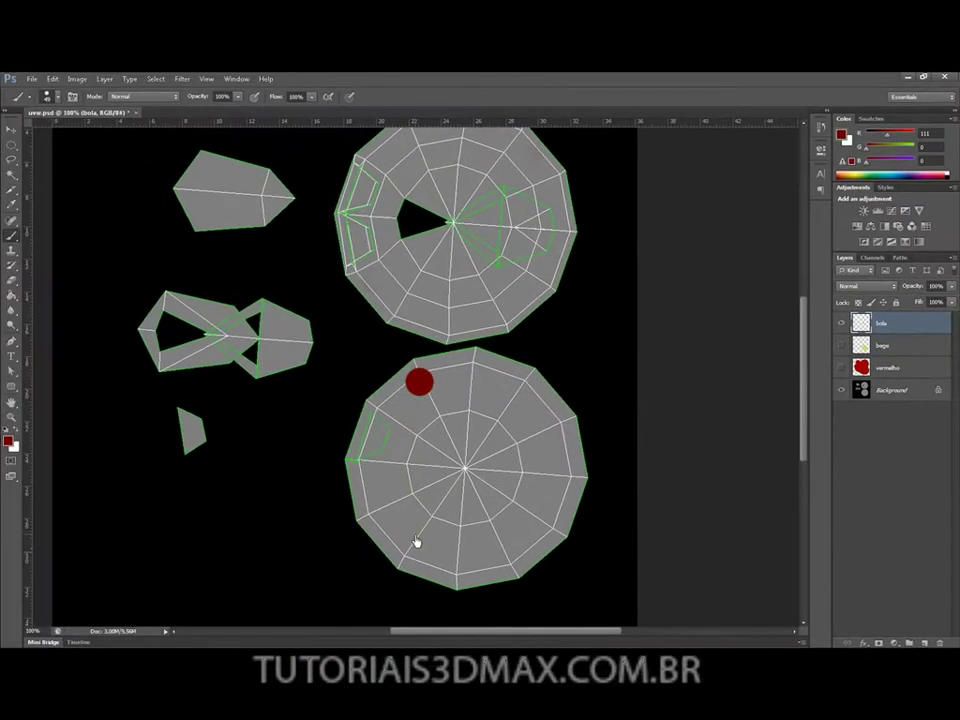
pyautogui.click(842, 369)
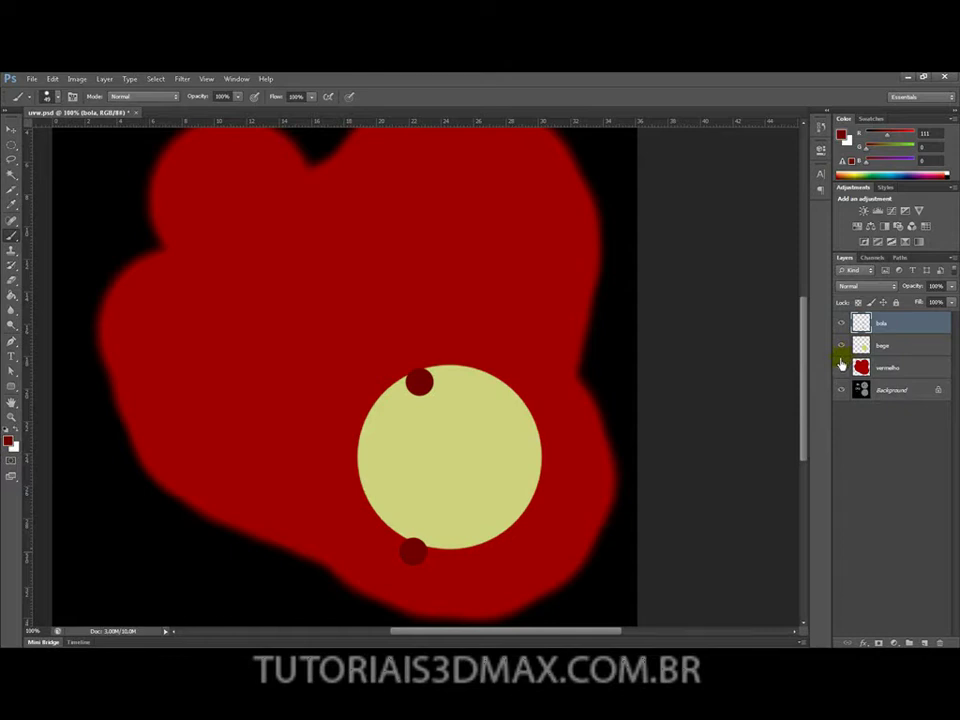
pyautogui.hotkey('ctrl', 'z')
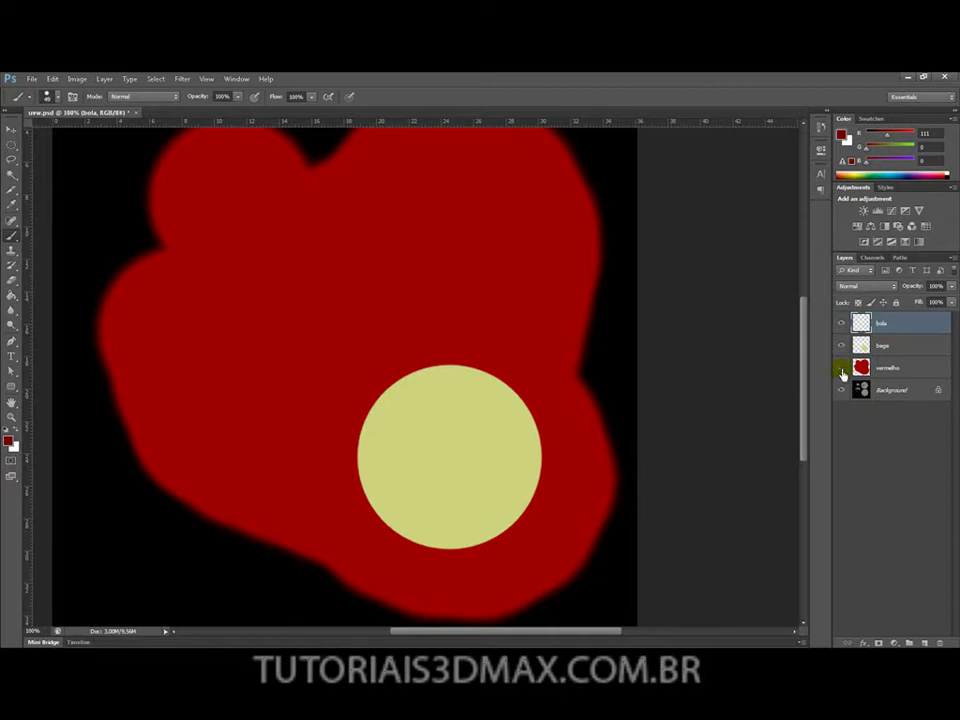
# Step: Hide the vermelho layer, paint two 49 px dark red dots beside the upper UV disc's center, and show the vermelho layer again
pyautogui.click(841, 368)
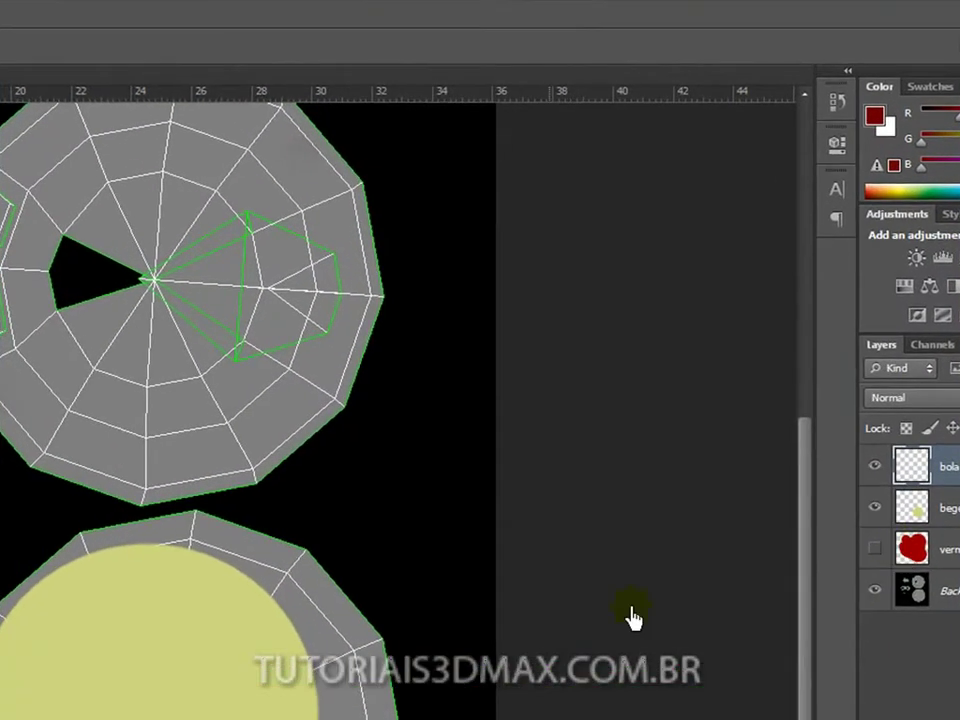
pyautogui.moveTo(200, 475); pyautogui.dragTo(268, 615)
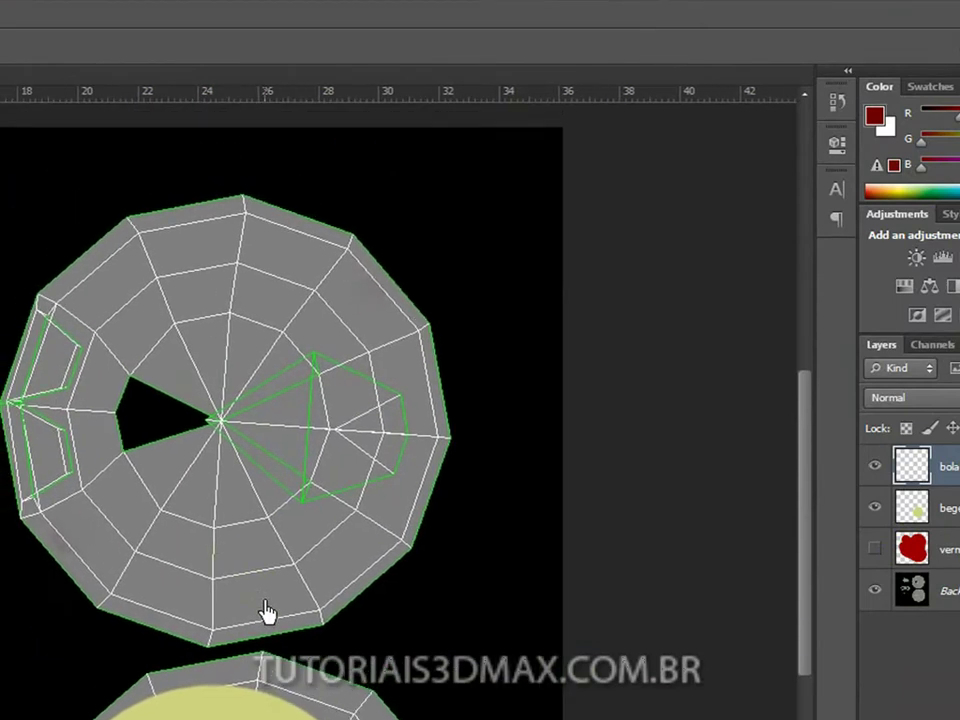
pyautogui.click(189, 485)
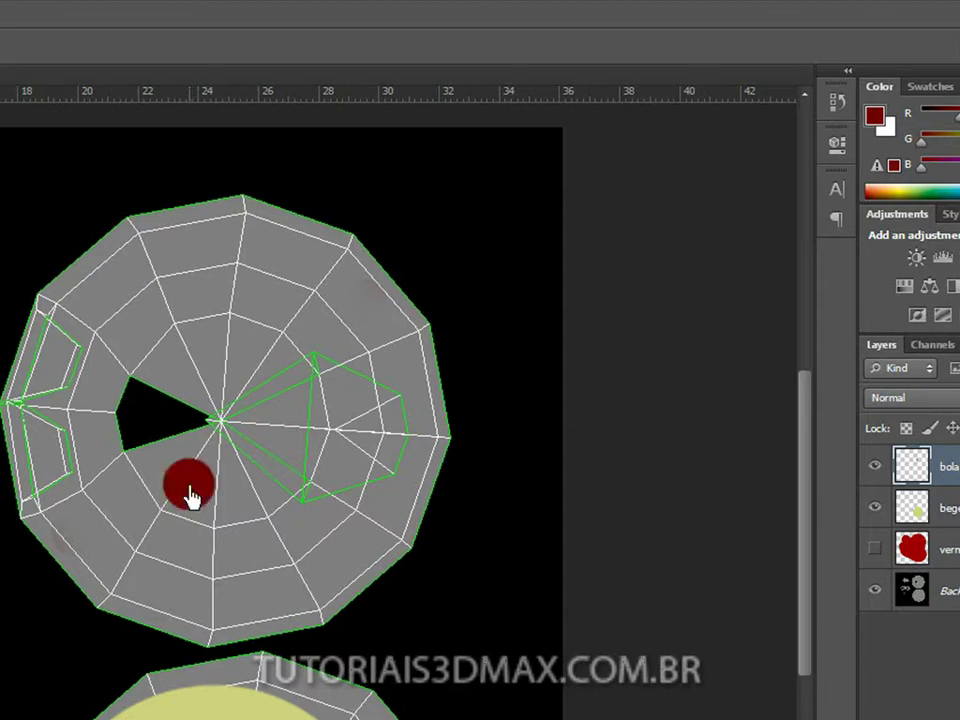
pyautogui.click(189, 350)
pyautogui.click(875, 549)
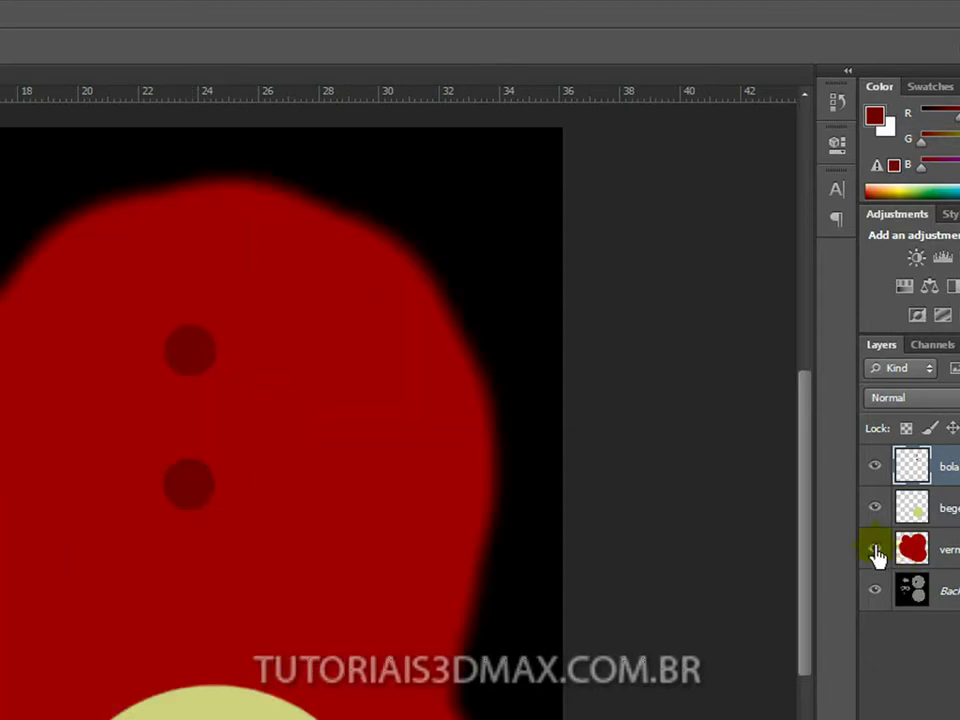
# Step: Switch to 3ds Max and examine where the two dots fall around the bird's head feathers
pyautogui.hotkey('alt', 'Tab')
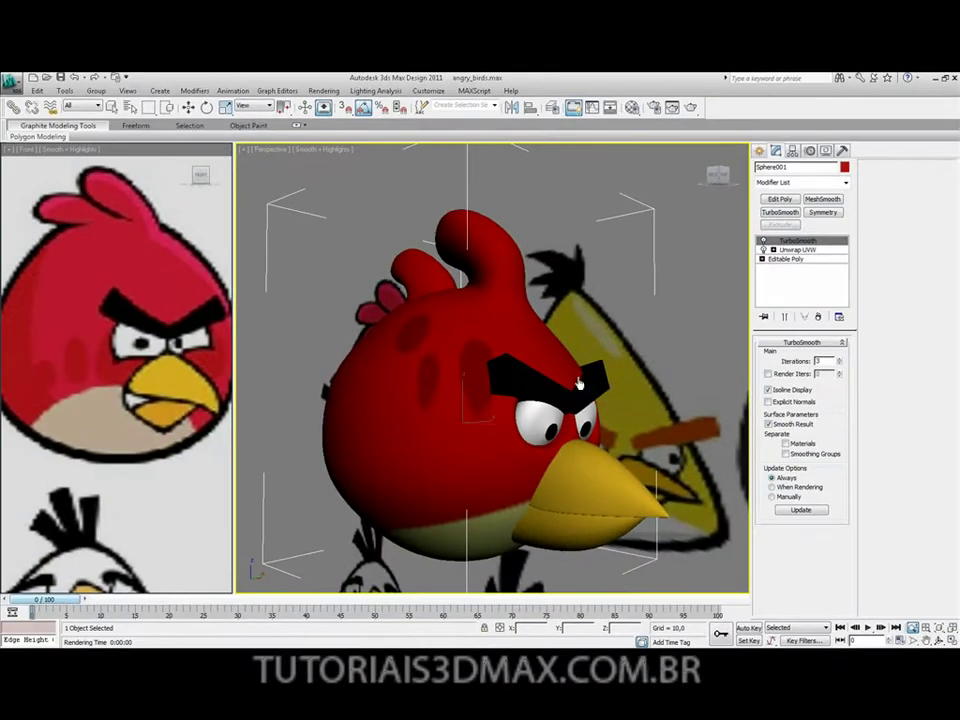
pyautogui.moveTo(563, 393); pyautogui.dragTo(545, 416, button='middle')
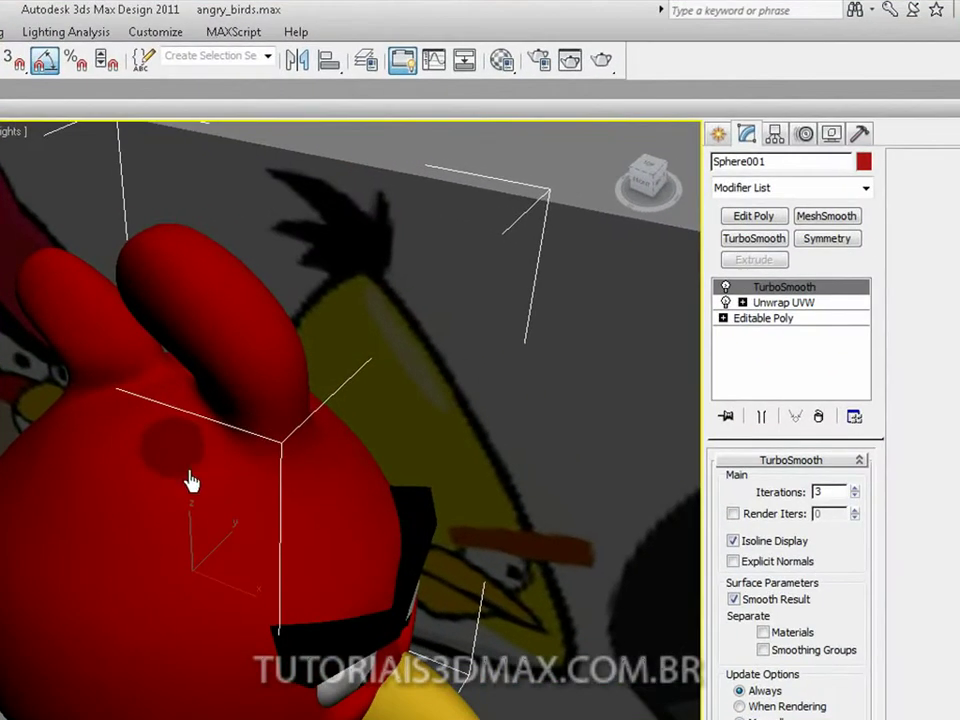
pyautogui.keyDown('alt'); pyautogui.moveTo(190, 481); pyautogui.dragTo(257, 463, button='middle'); pyautogui.keyUp('alt')
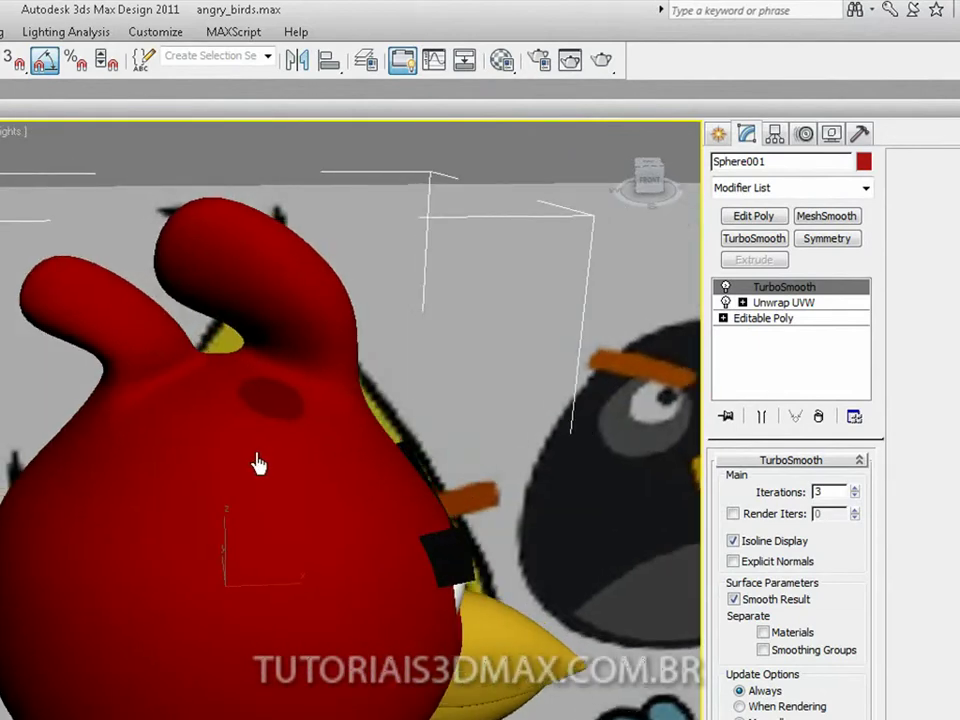
# Step: Switch to Photoshop, hide the vermelho layer, and set the Brush size to 29 px for smaller dots
pyautogui.hotkey('alt', 'Tab')
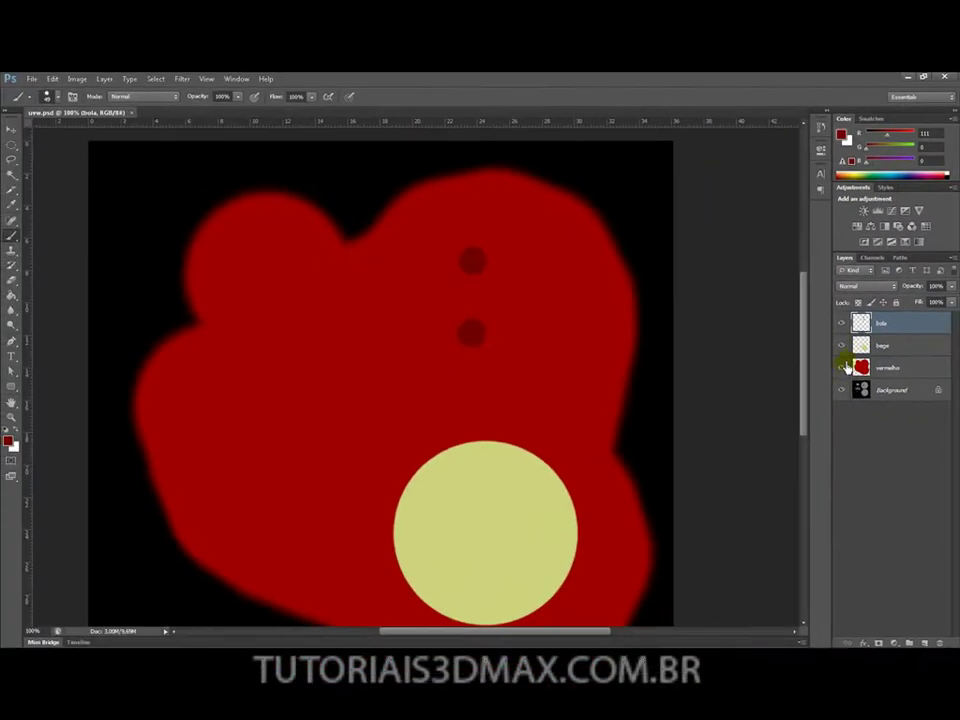
pyautogui.click(841, 369)
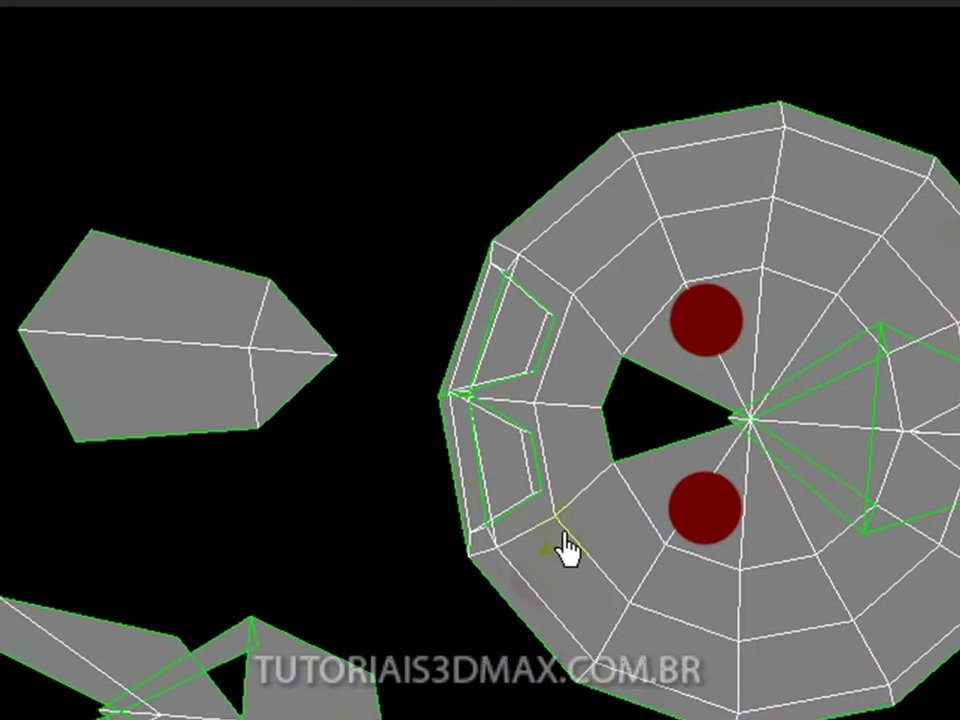
pyautogui.click(407, 352)
pyautogui.click(550, 590)
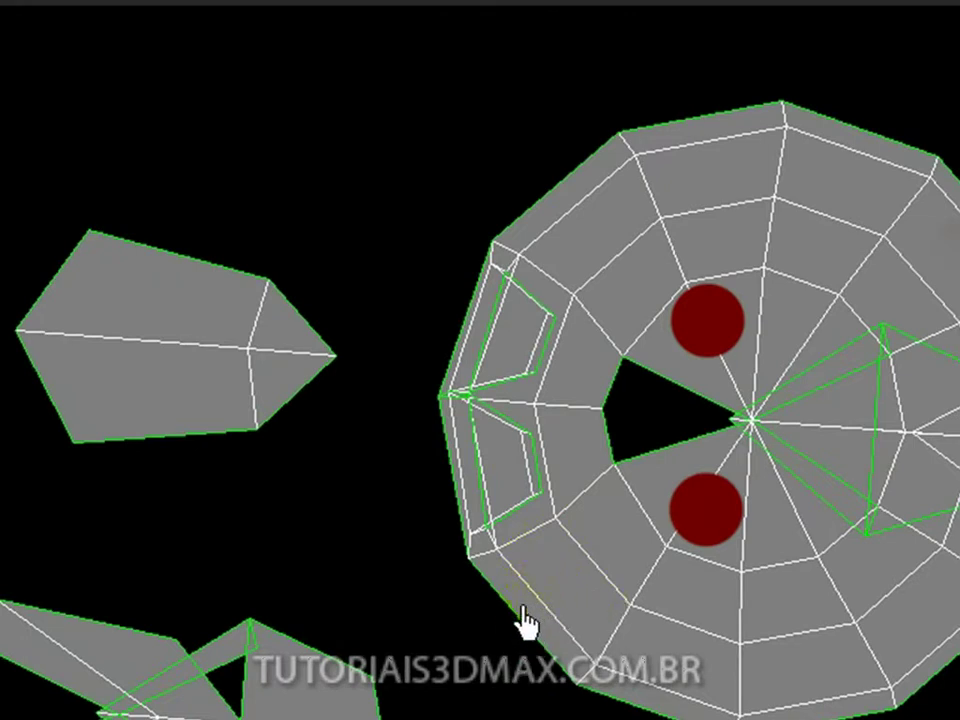
pyautogui.rightClick(574, 583)
pyautogui.moveTo(647, 650)
pyautogui.mouseDown()
pyautogui.moveTo(671, 663)
pyautogui.moveTo(651, 655)
pyautogui.mouseUp()
pyautogui.click(886, 4)
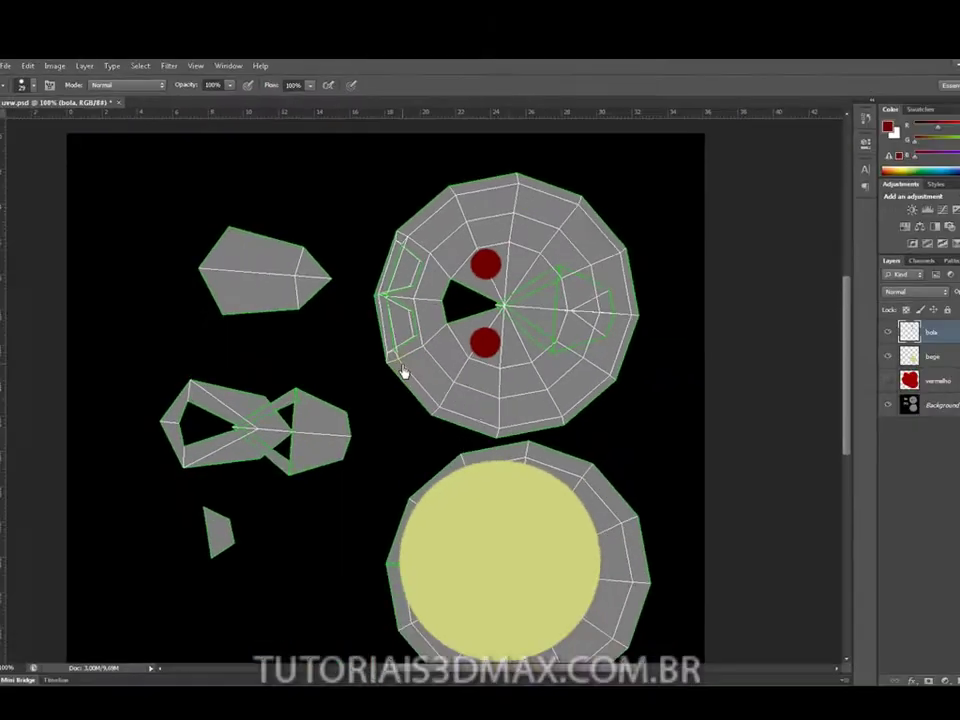
# Step: Paint two 29 px dots at the upper UV disc's edge beside the eye outlines, show the vermelho layer, and save uvw.psd
pyautogui.click(502, 566)
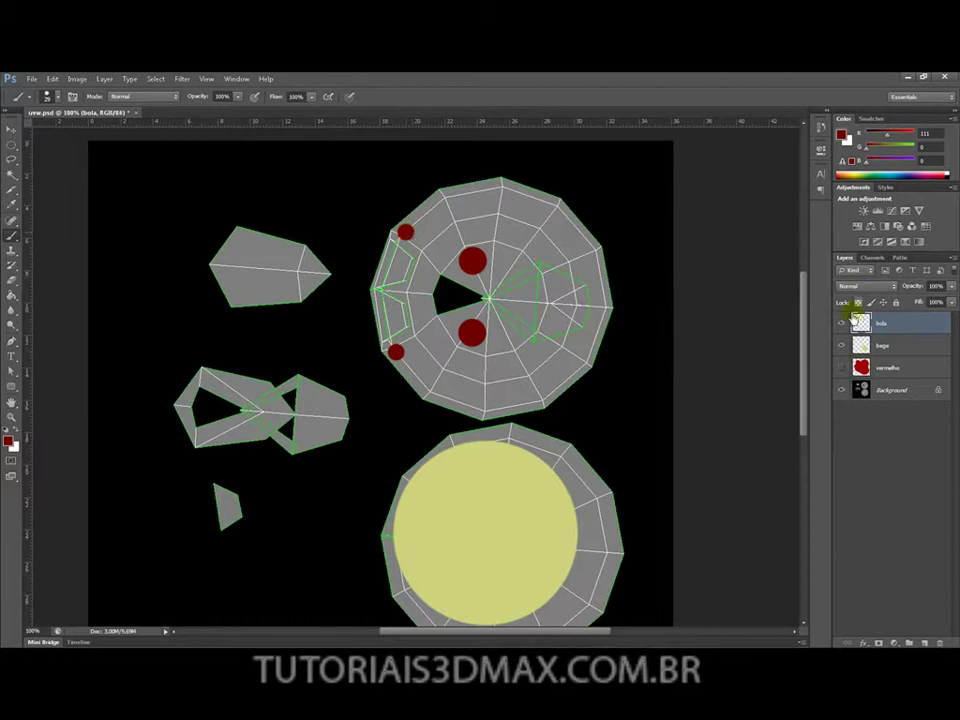
pyautogui.click(841, 370)
pyautogui.hotkey('ctrl', 's')
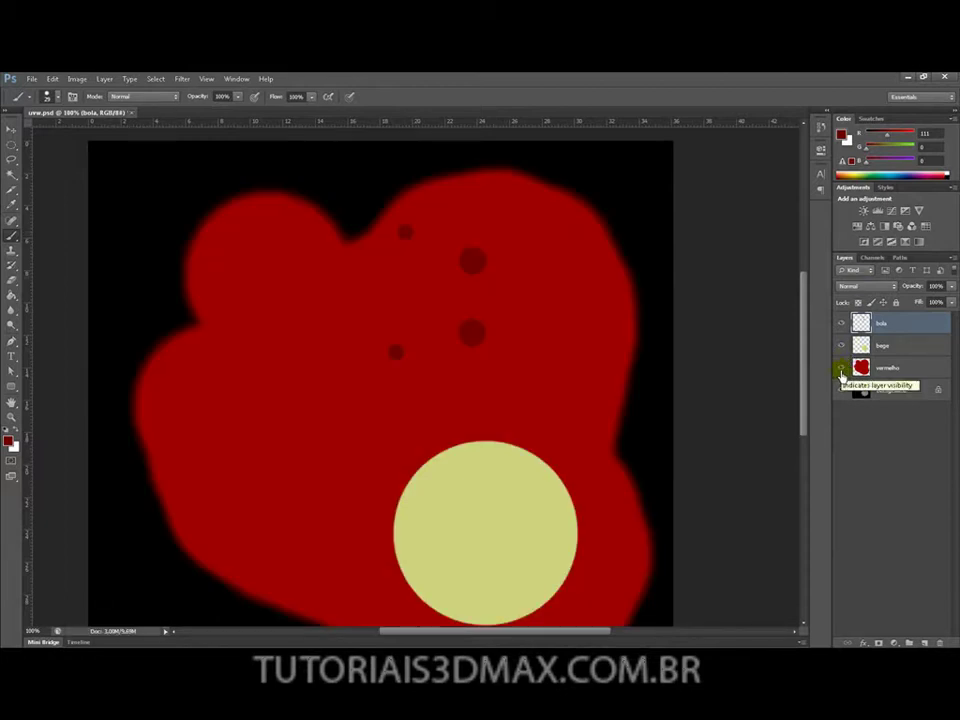
# Step: Switch to 3ds Max and inspect the updated dots around the bird's head and side
pyautogui.hotkey('alt', 'Tab')
pyautogui.keyDown('alt'); pyautogui.moveTo(500, 388); pyautogui.dragTo(402, 365, button='middle'); pyautogui.keyUp('alt')
pyautogui.keyDown('alt'); pyautogui.moveTo(76, 537); pyautogui.dragTo(114, 544, button='middle'); pyautogui.keyUp('alt')
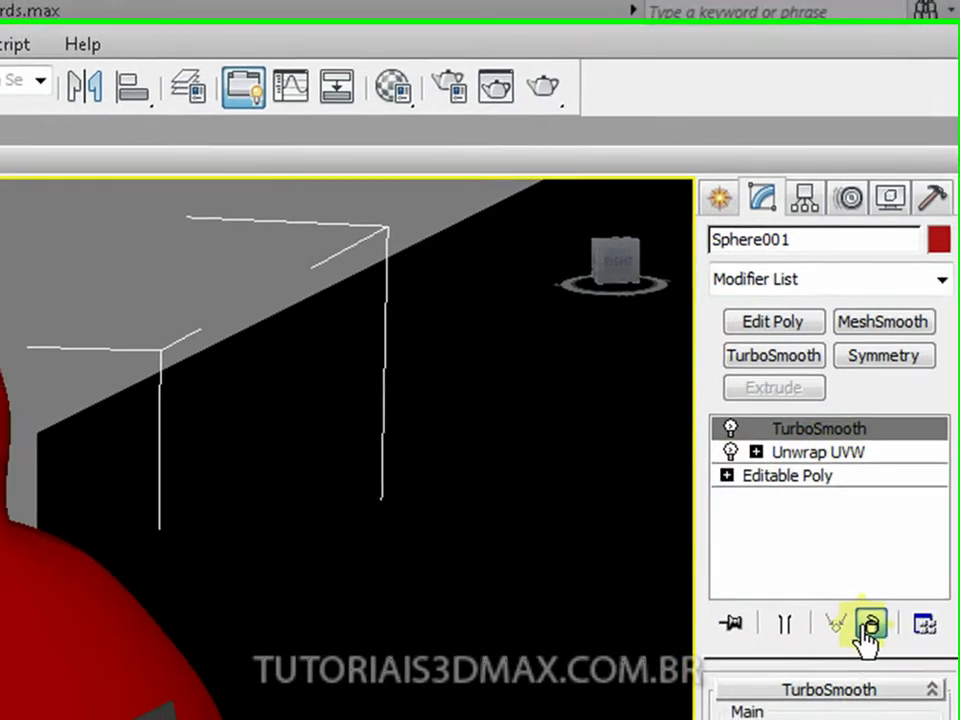
# Step: Delete the TurboSmooth modifier from Sphere001 and enter the Face level of its Unwrap UVW modifier
pyautogui.click(868, 644)
pyautogui.keyDown('alt'); pyautogui.moveTo(47, 643); pyautogui.dragTo(283, 686, button='middle'); pyautogui.keyUp('alt')
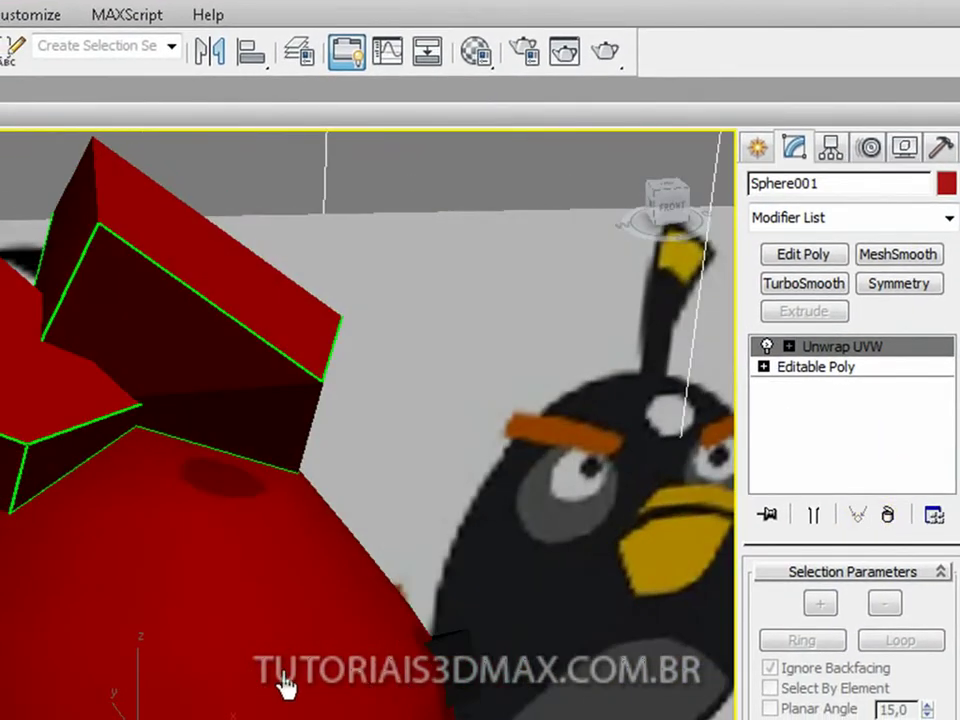
pyautogui.click(788, 346)
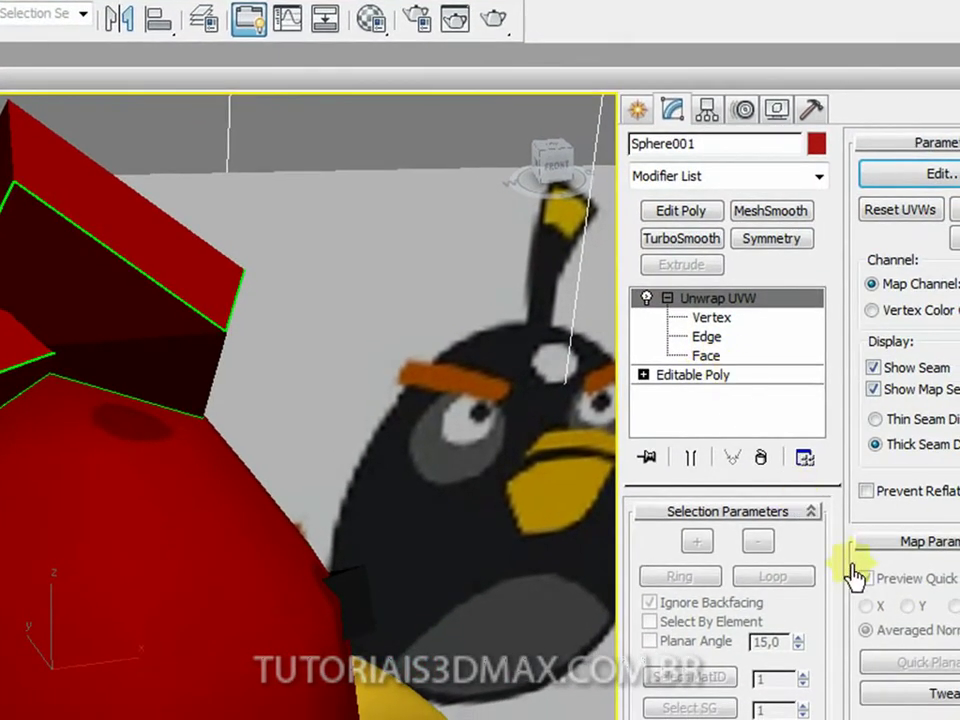
pyautogui.click(708, 356)
pyautogui.moveTo(235, 595); pyautogui.dragTo(207, 553, button='middle')
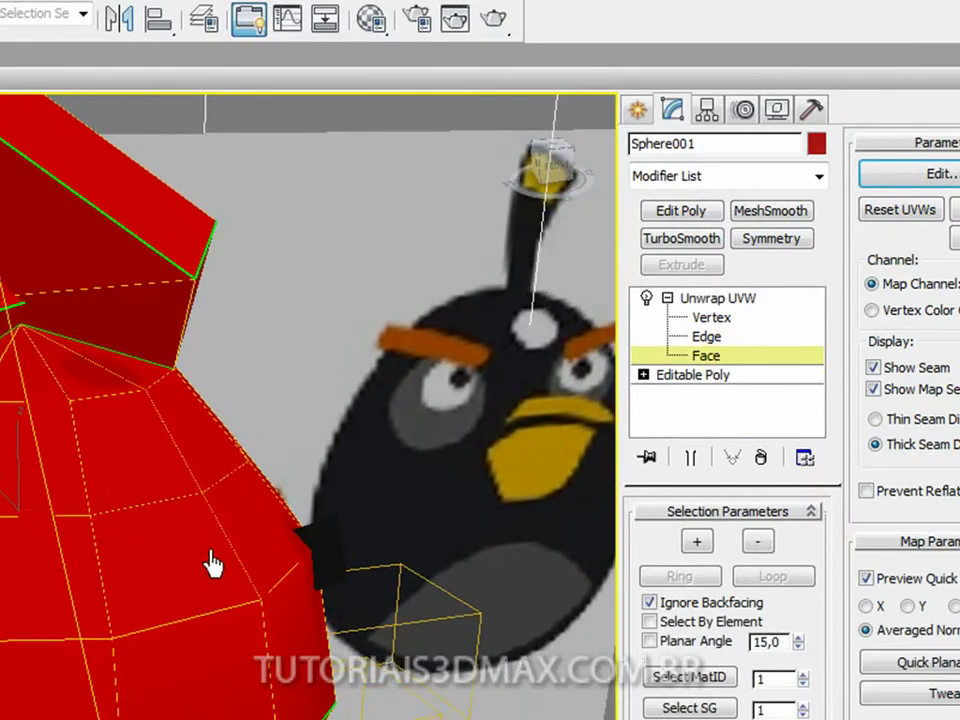
# Step: Preview the Box, Cylindrical and Spherical mapping gizmos around Sphere001 at Face level, and exit that level
pyautogui.keyDown('alt'); pyautogui.moveTo(358, 212); pyautogui.dragTo(270, 344, button='middle'); pyautogui.keyUp('alt')
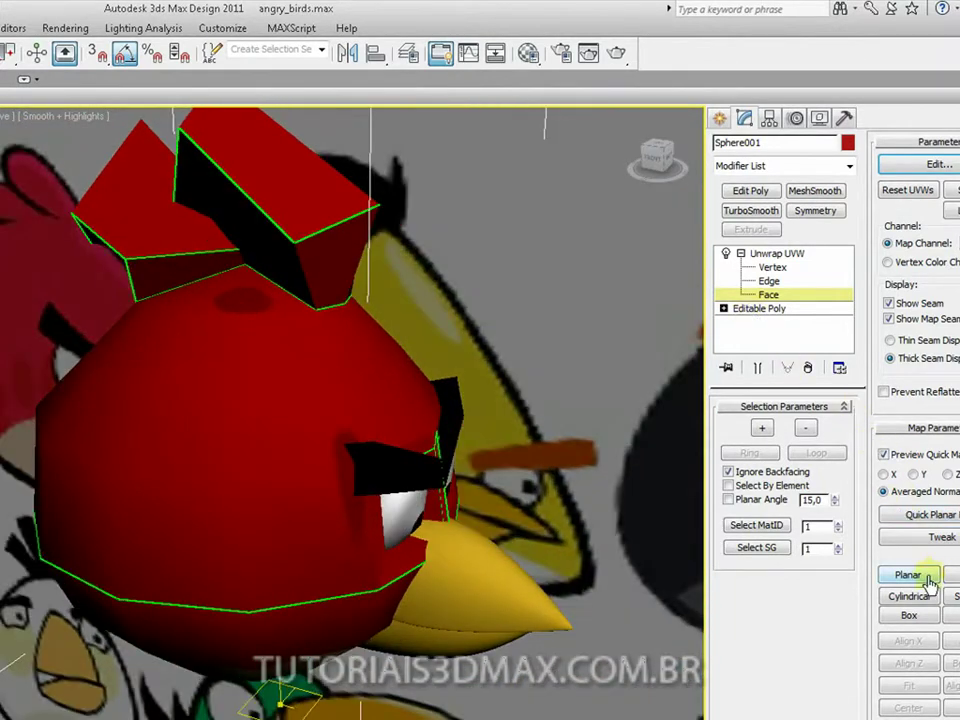
pyautogui.click(909, 617)
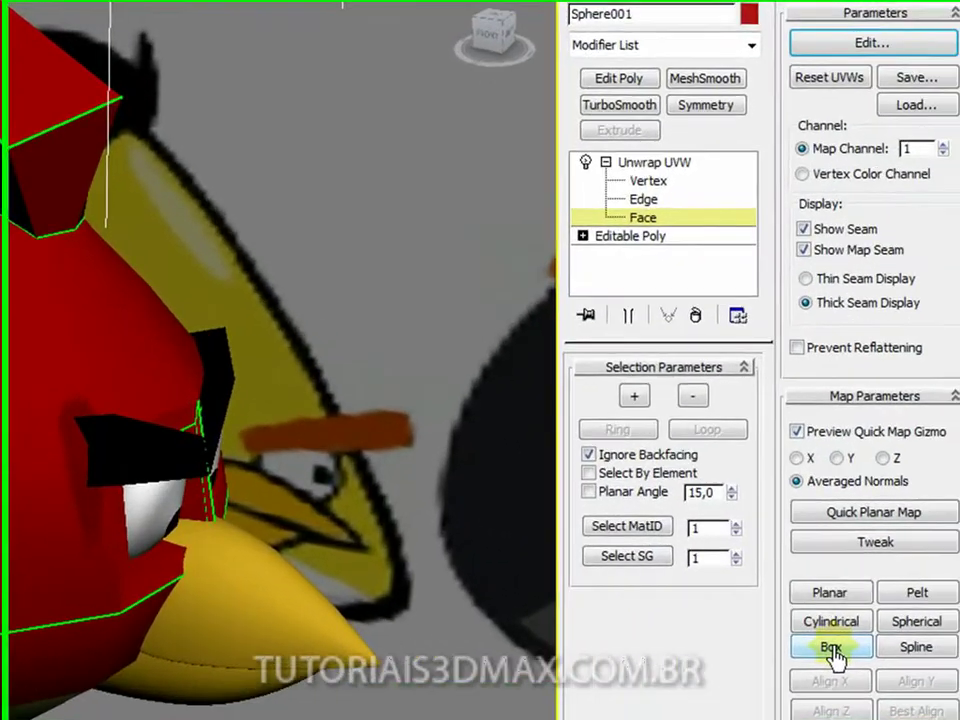
pyautogui.moveTo(74, 408); pyautogui.dragTo(90, 446, button='middle')
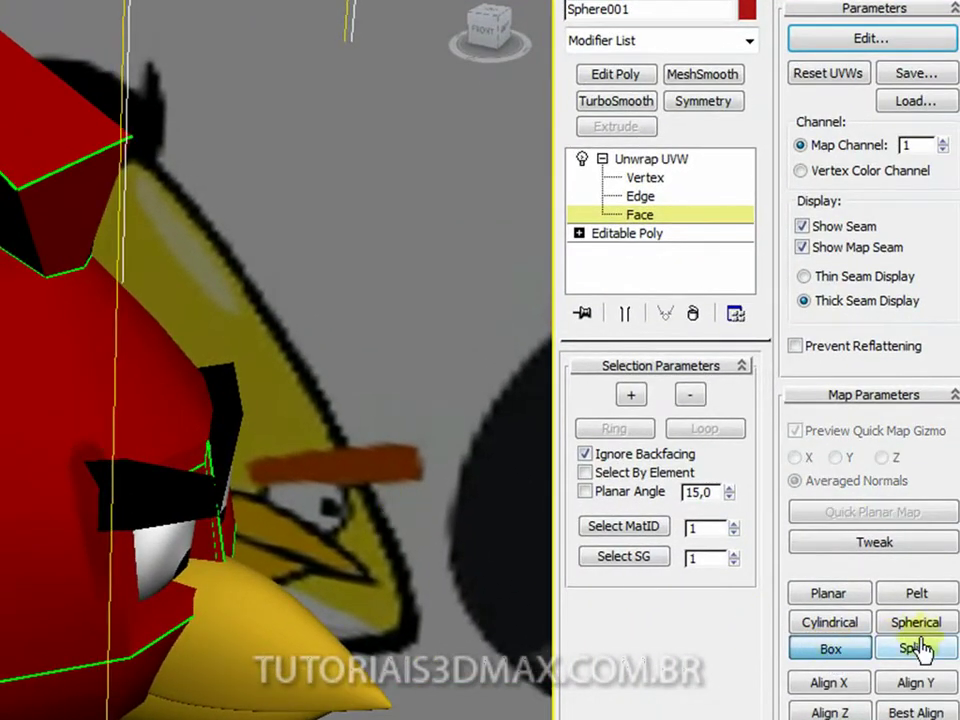
pyautogui.moveTo(197, 454); pyautogui.dragTo(167, 474, button='middle')
pyautogui.scroll(-3, 138, 472)
pyautogui.keyDown('alt'); pyautogui.moveTo(100, 462); pyautogui.dragTo(258, 447, button='middle'); pyautogui.keyUp('alt')
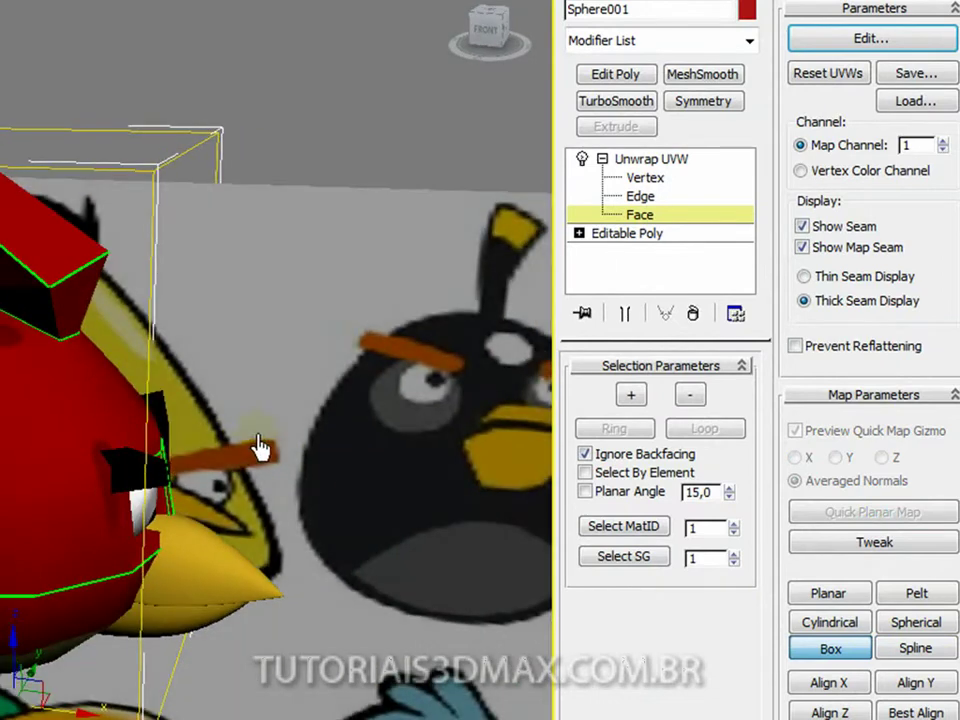
pyautogui.click(842, 620)
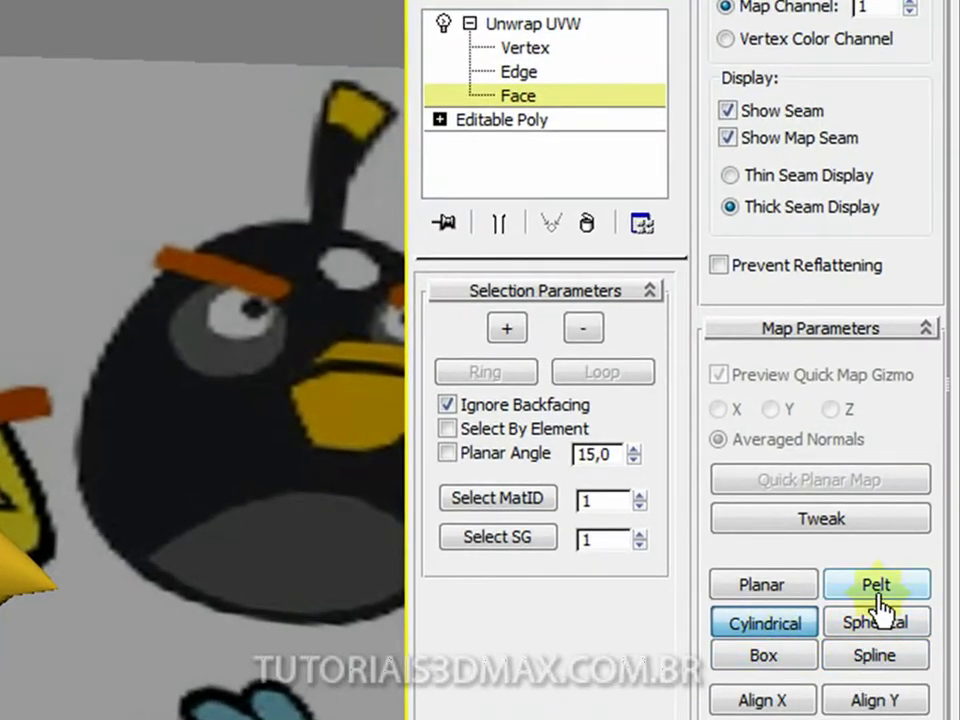
pyautogui.click(886, 630)
pyautogui.keyDown('alt'); pyautogui.moveTo(275, 420); pyautogui.dragTo(250, 430, button='middle'); pyautogui.keyUp('alt')
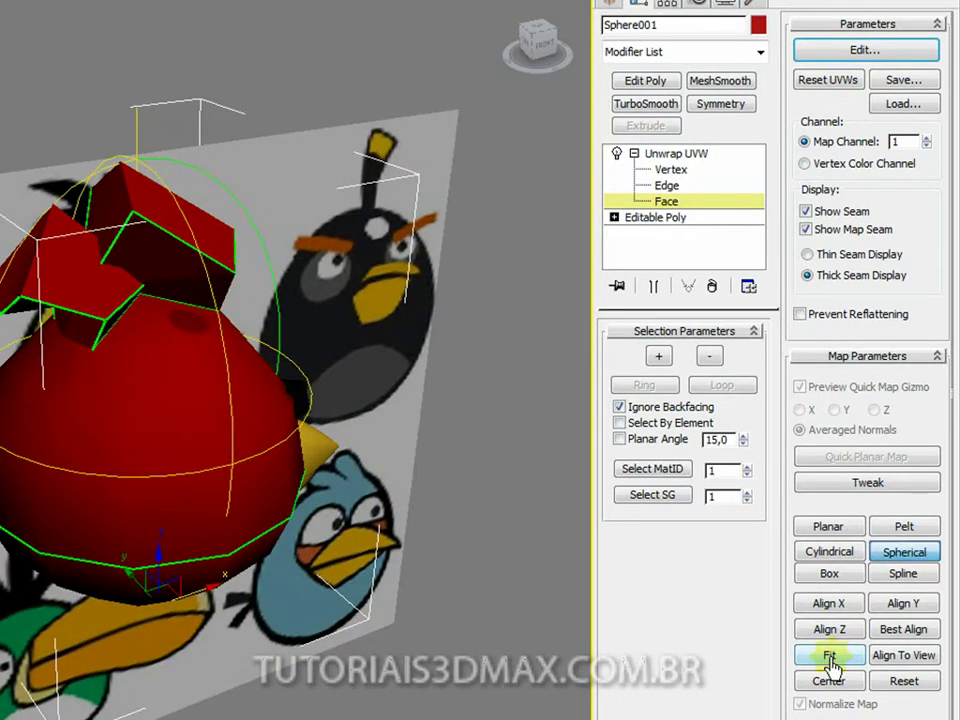
pyautogui.keyDown('alt'); pyautogui.moveTo(270, 435); pyautogui.dragTo(138, 431, button='middle'); pyautogui.keyUp('alt')
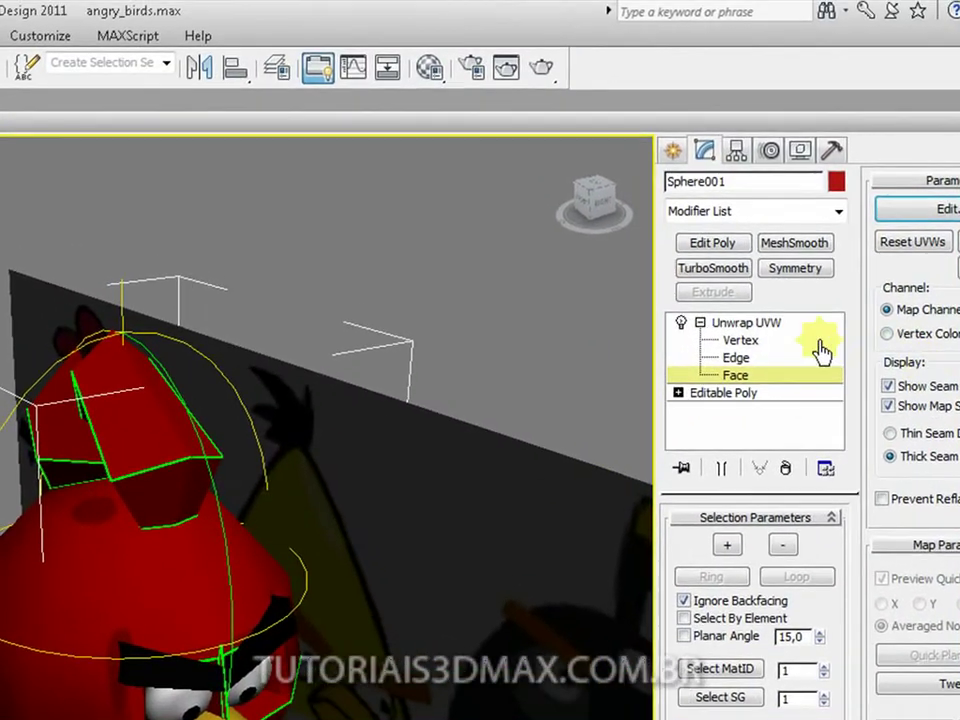
pyautogui.click(779, 326)
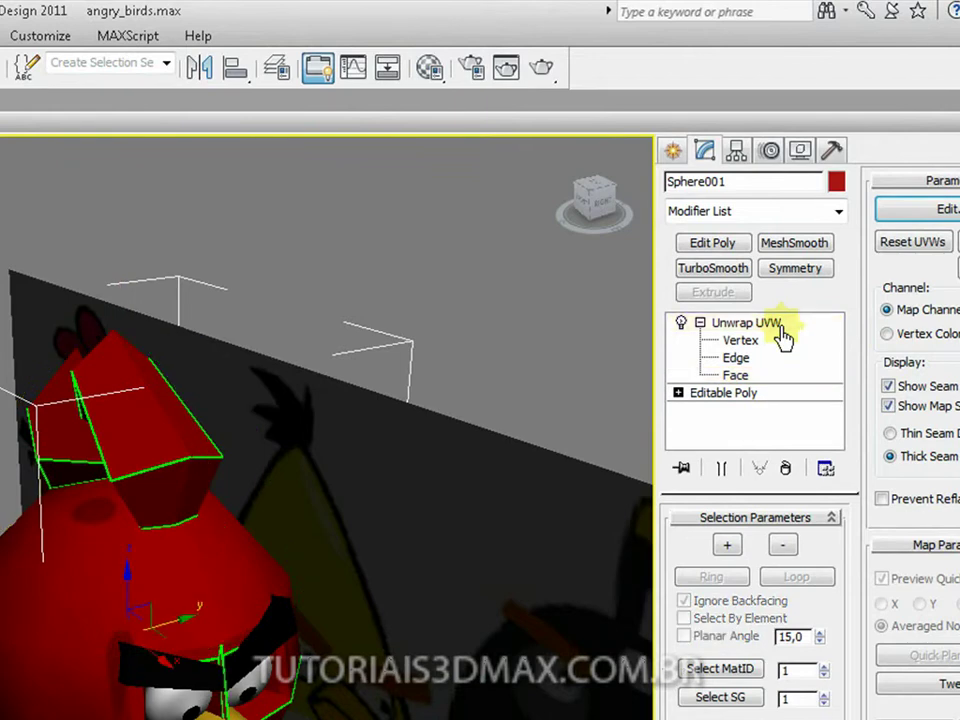
# Step: Add a TurboSmooth modifier above the Unwrap UVW modifier of Sphere001
pyautogui.keyDown('alt'); pyautogui.moveTo(140, 560); pyautogui.dragTo(146, 611, button='middle'); pyautogui.keyUp('alt')
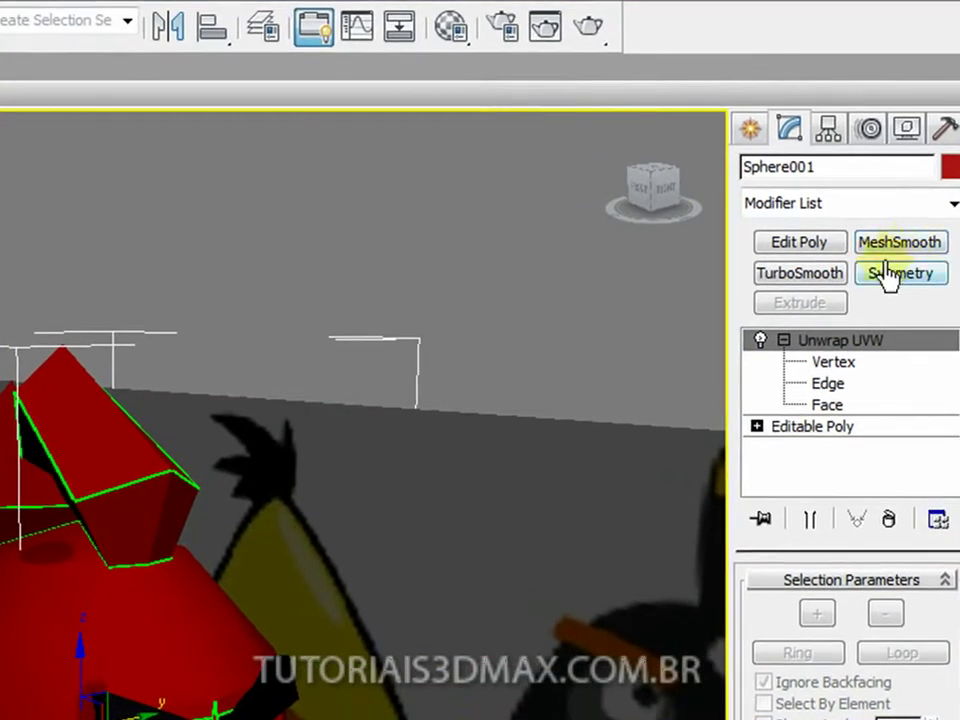
pyautogui.click(858, 208)
pyautogui.press('t')
pyautogui.press('t')
pyautogui.press('t')
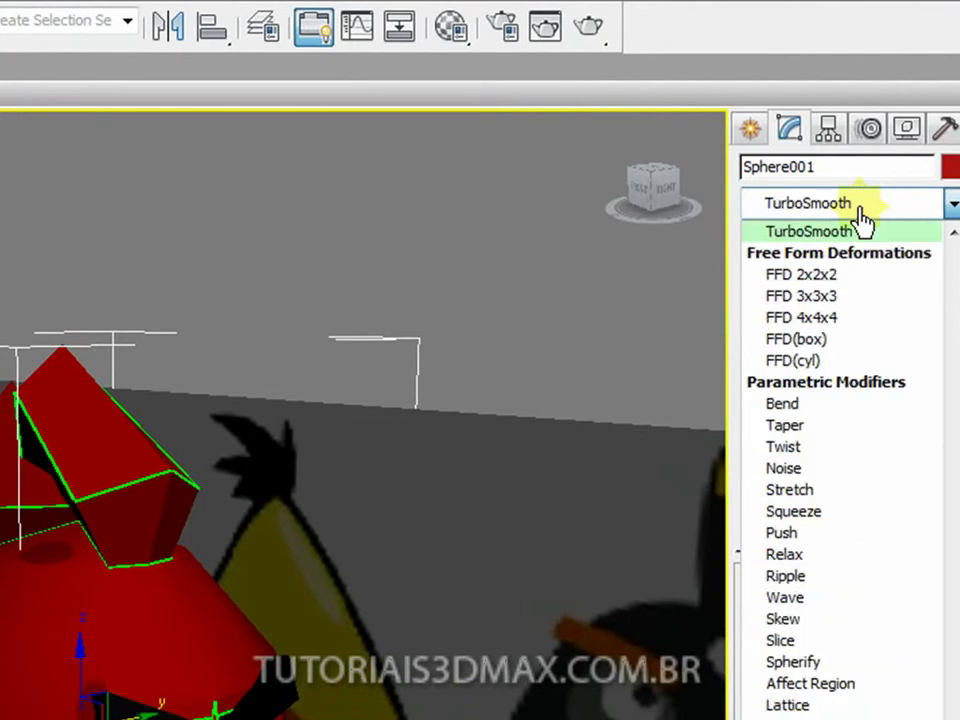
pyautogui.press('Return')
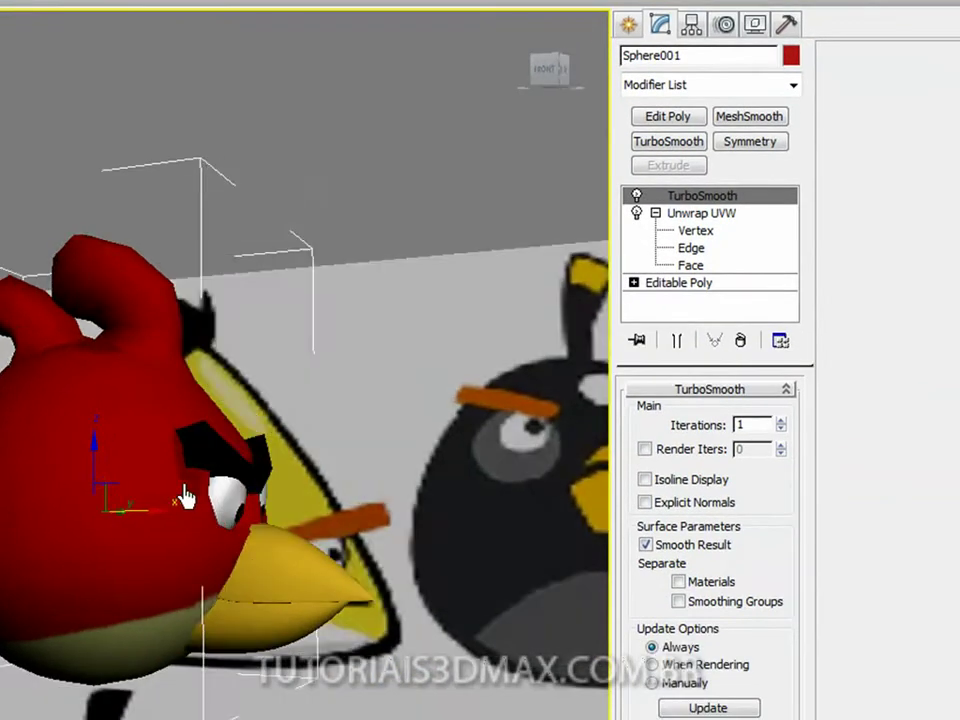
pyautogui.keyDown('alt'); pyautogui.moveTo(186, 496); pyautogui.dragTo(108, 522, button='middle'); pyautogui.keyUp('alt')
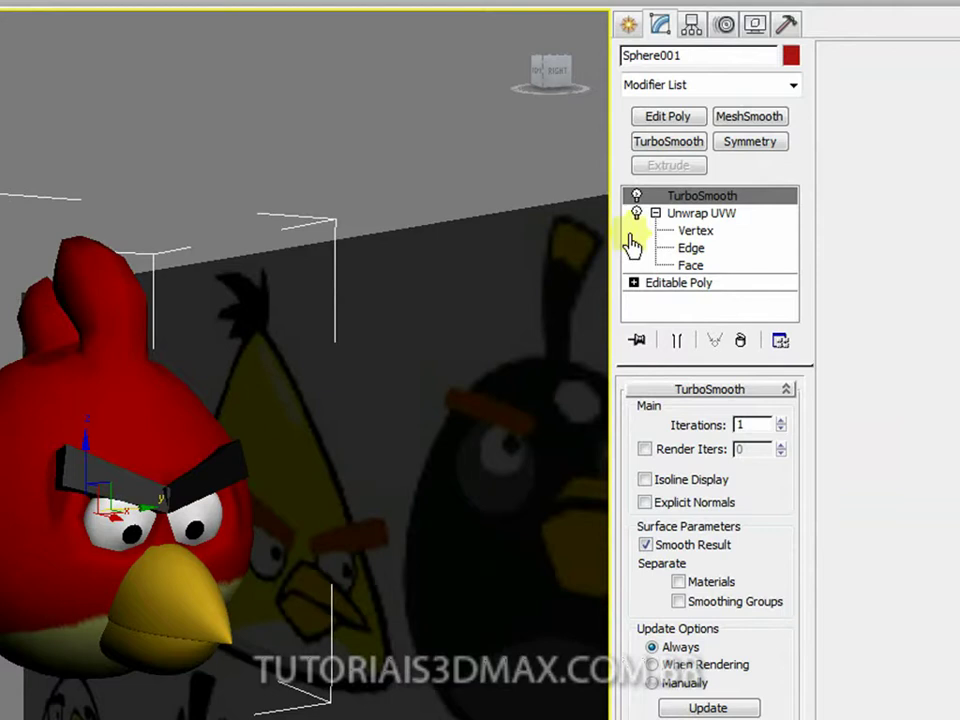
# Step: Enter the Face level of Unwrap UVW beneath TurboSmooth and turn on Box mapping
pyautogui.click(703, 267)
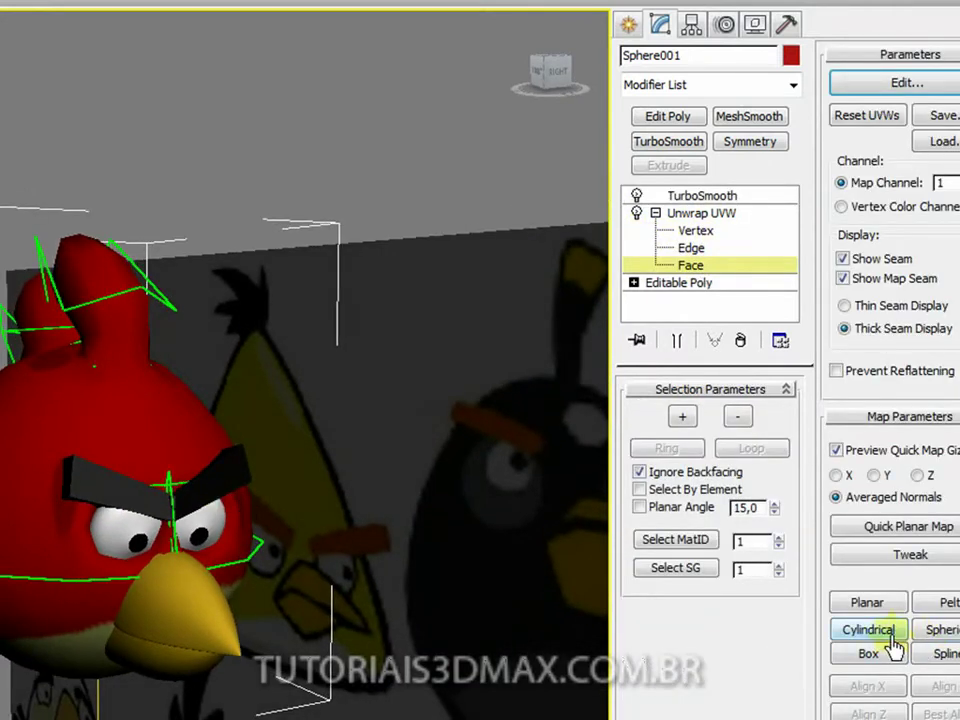
pyautogui.click(869, 655)
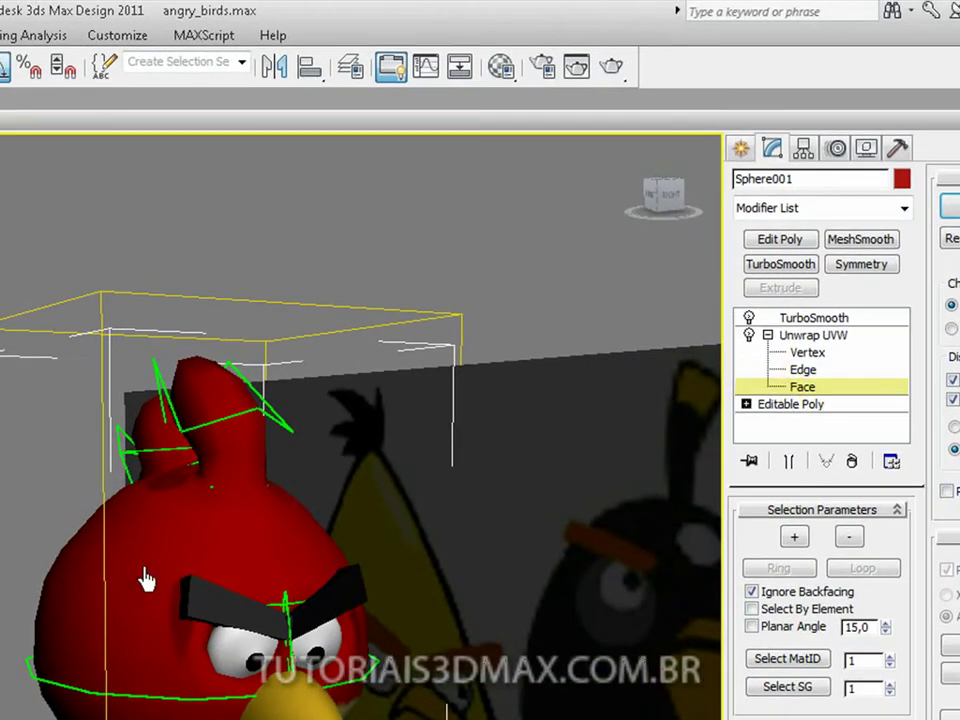
pyautogui.keyDown('alt'); pyautogui.moveTo(131, 561); pyautogui.dragTo(306, 679, button='middle'); pyautogui.keyUp('alt')
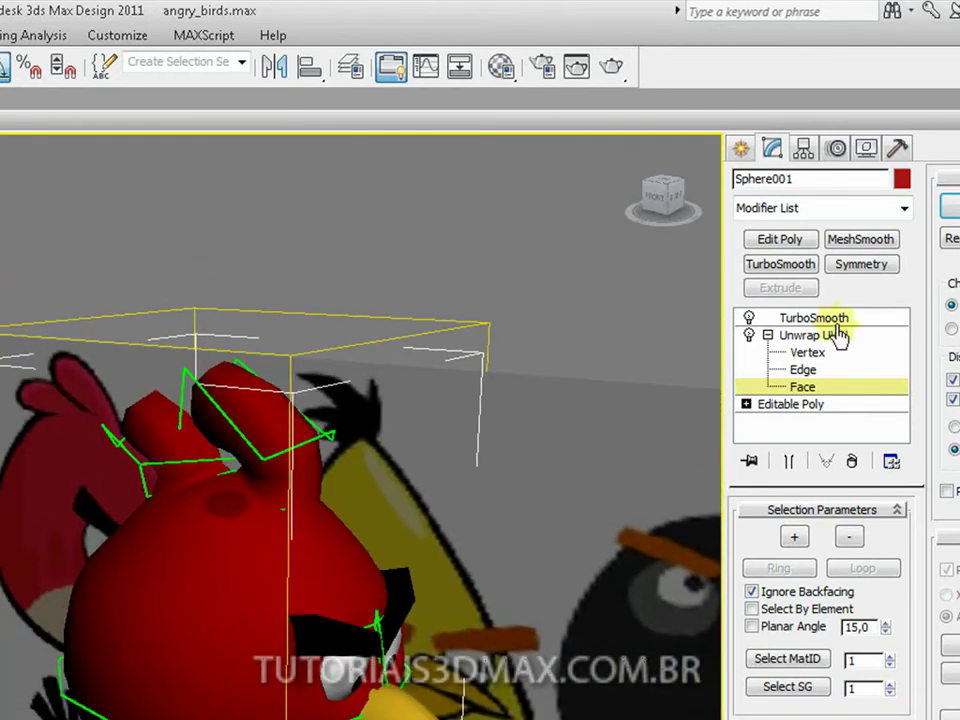
pyautogui.keyDown('alt'); pyautogui.moveTo(300, 579); pyautogui.dragTo(253, 536, button='middle'); pyautogui.keyUp('alt')
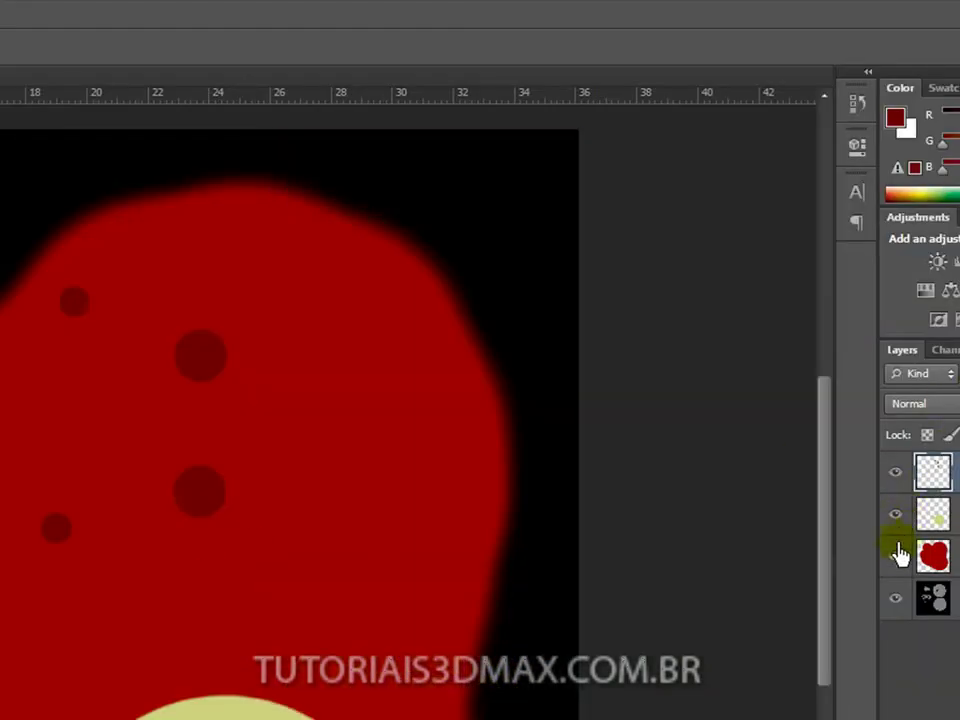
# Step: Switch to Photoshop, erase the two small dots beside the eye outlines on the bola layer, and check the saved texture in 3ds Max
pyautogui.click(895, 557)
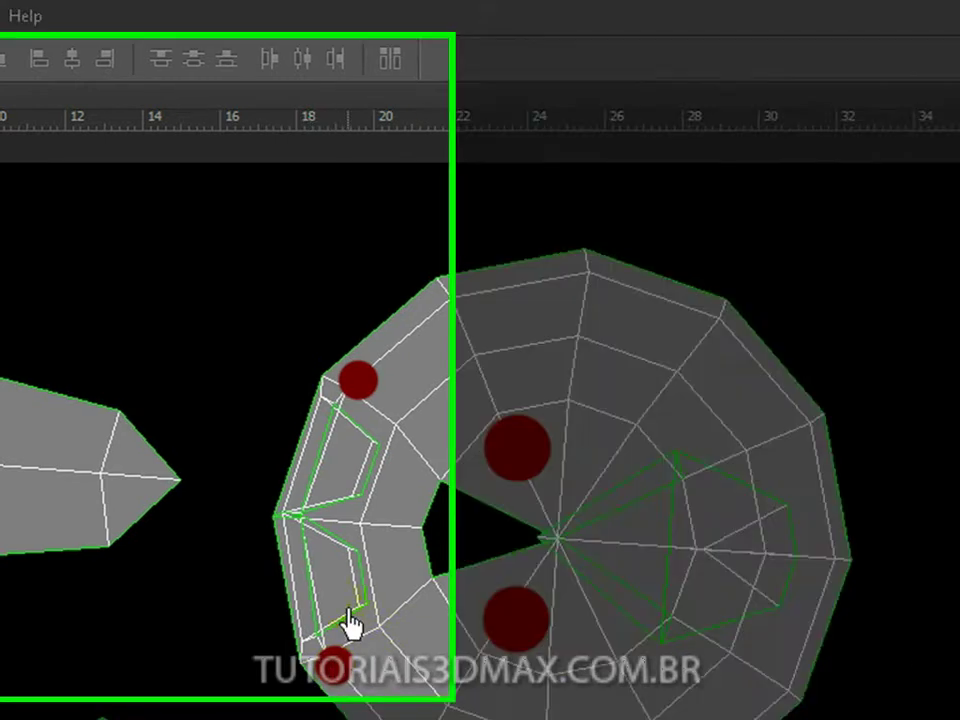
pyautogui.press('e')
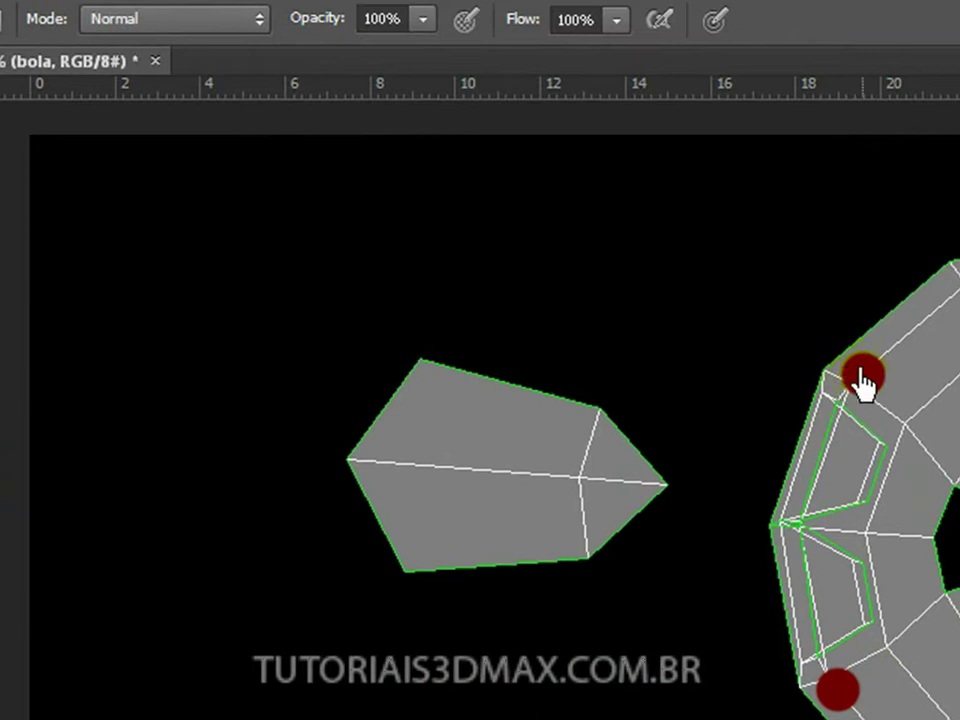
pyautogui.moveTo(868, 381); pyautogui.dragTo(866, 400)
pyautogui.moveTo(420, 305); pyautogui.dragTo(386, 303)
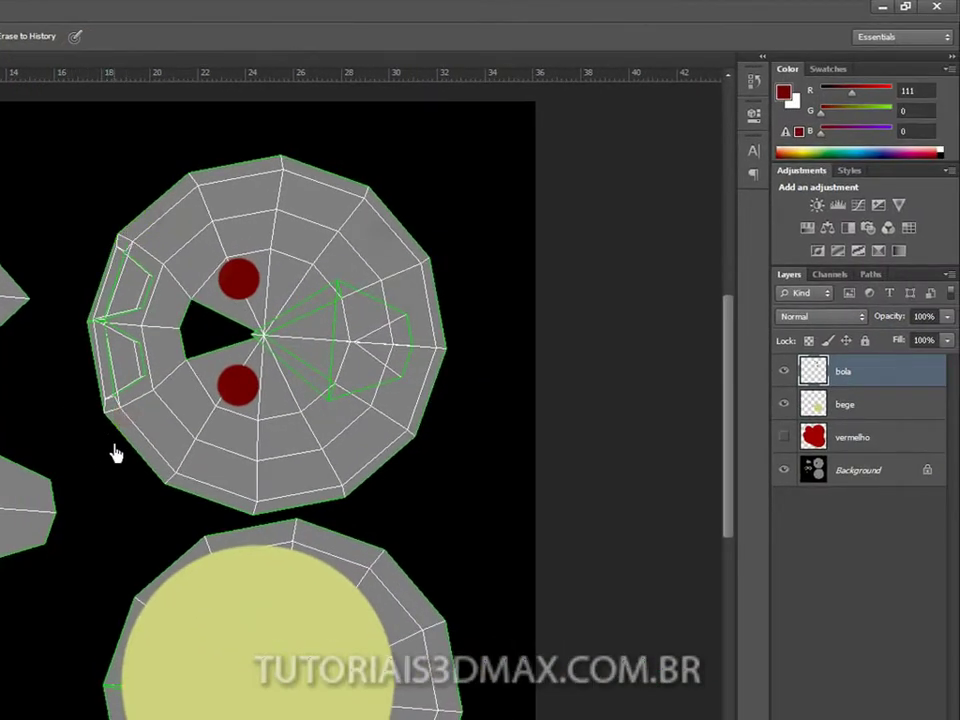
pyautogui.click(784, 440)
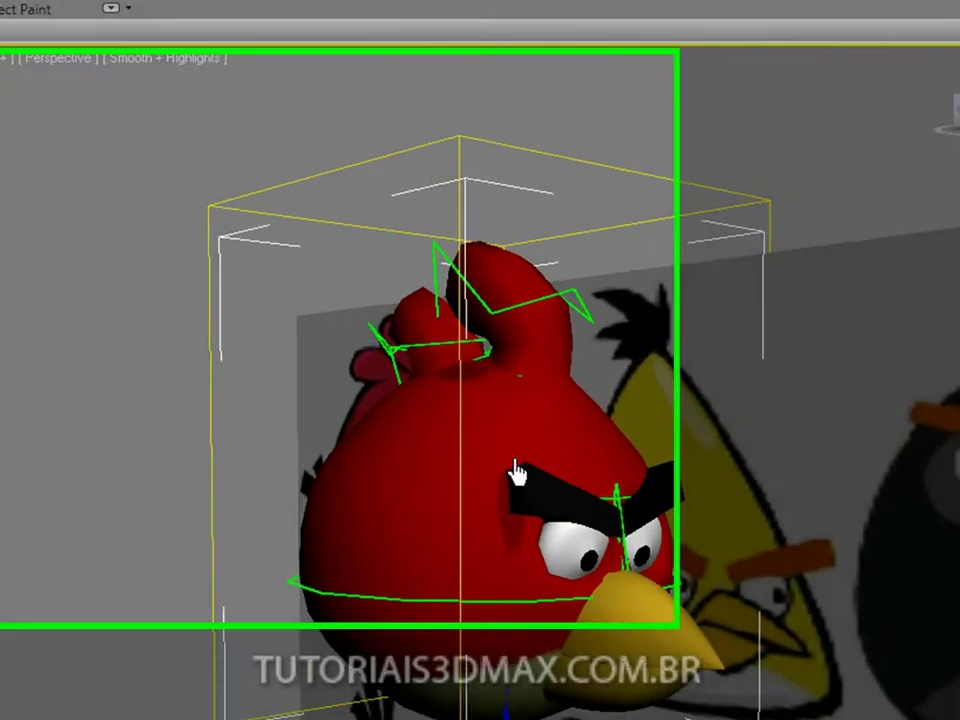
pyautogui.keyDown('alt'); pyautogui.moveTo(271, 406); pyautogui.dragTo(235, 456, button='middle'); pyautogui.keyUp('alt')
pyautogui.keyDown('alt'); pyautogui.moveTo(698, 617); pyautogui.dragTo(652, 508, button='middle'); pyautogui.keyUp('alt')
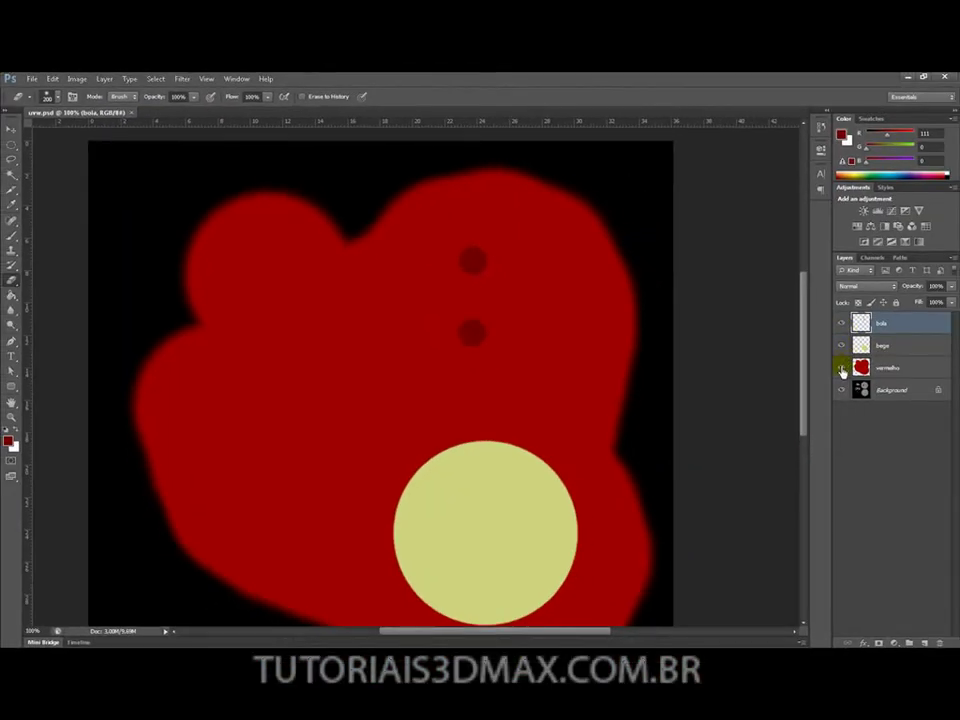
# Step: Switch to Photoshop, hide the vermelho layer, and draw a dark red circle about 94 px wide near the upper UV disc's notch using the Ellipse tool
pyautogui.click(841, 368)
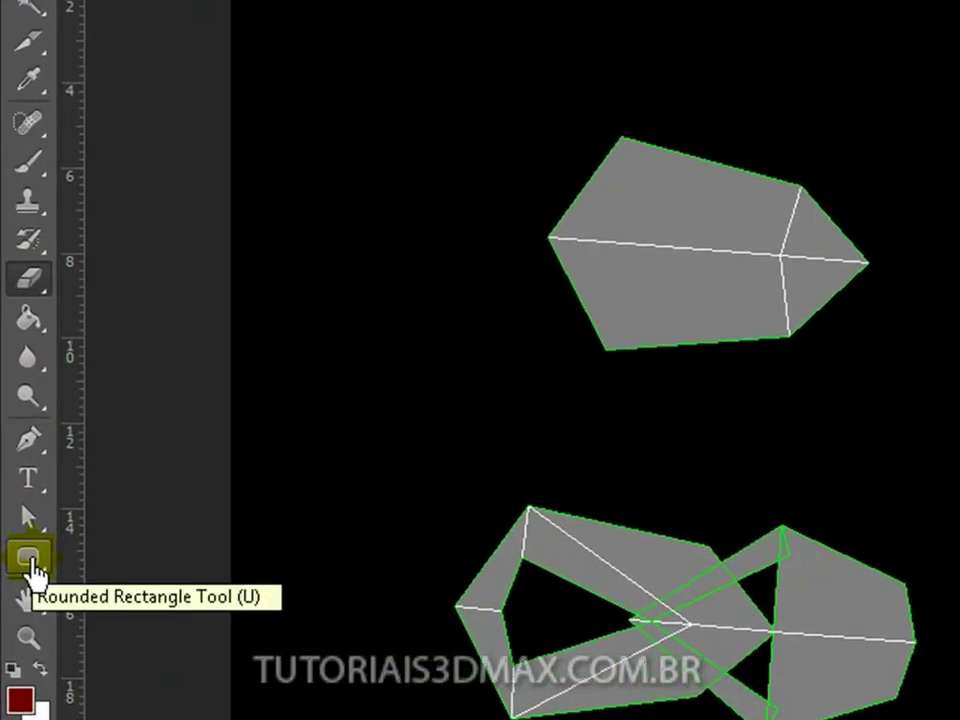
pyautogui.click(28, 557)
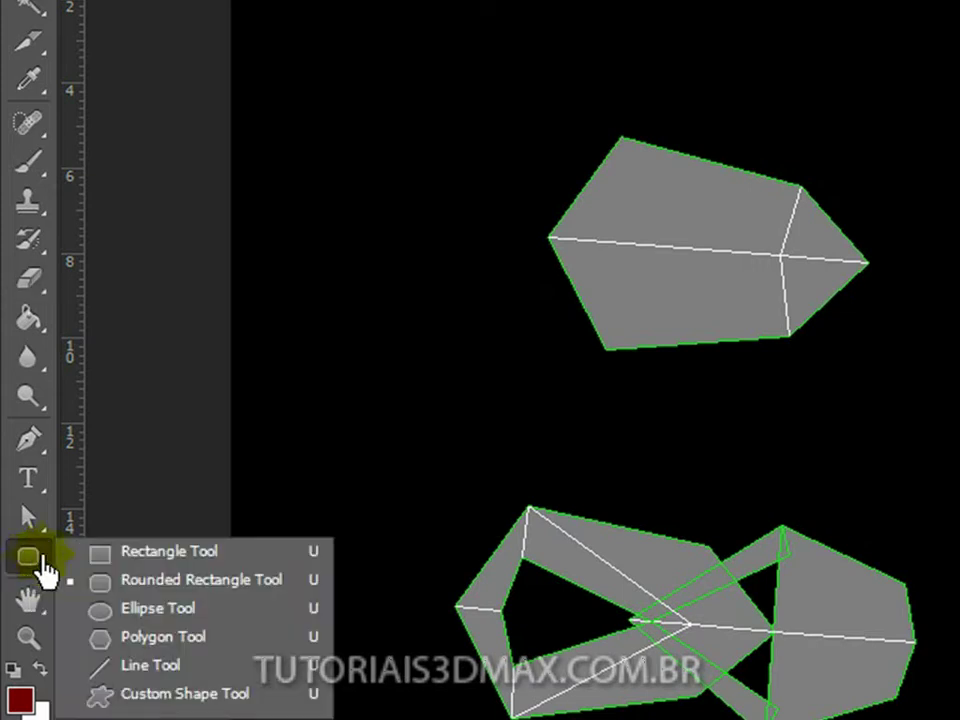
pyautogui.click(100, 610)
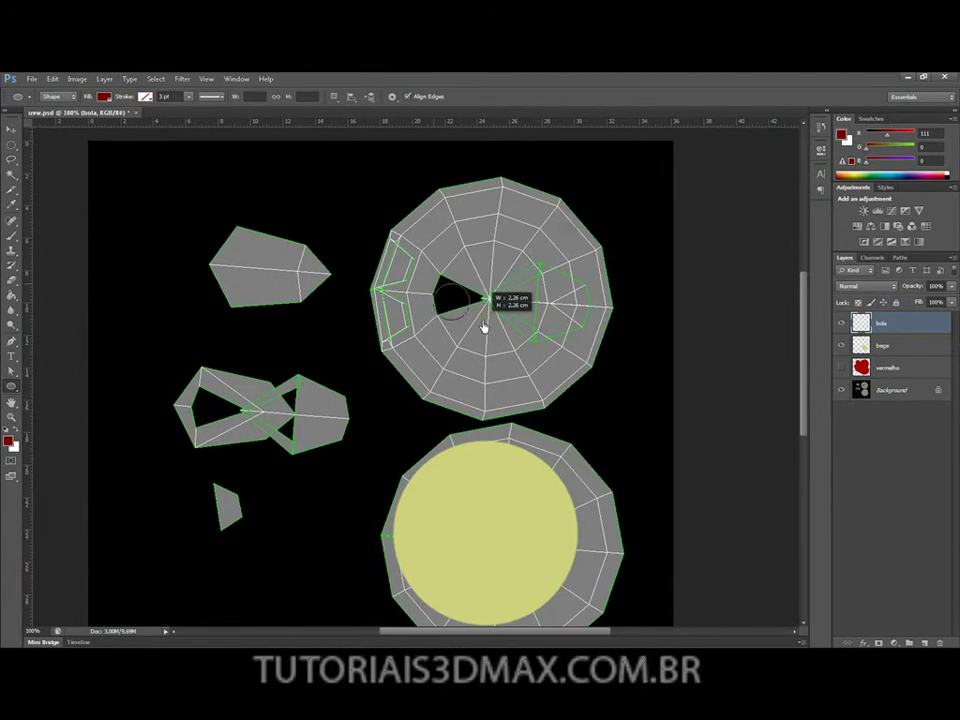
pyautogui.moveTo(484, 327); pyautogui.dragTo(500, 340)
# Step: Move the dark red circle below the notch, toward the lower-left edge of the upper UV disc
pyautogui.press('v')
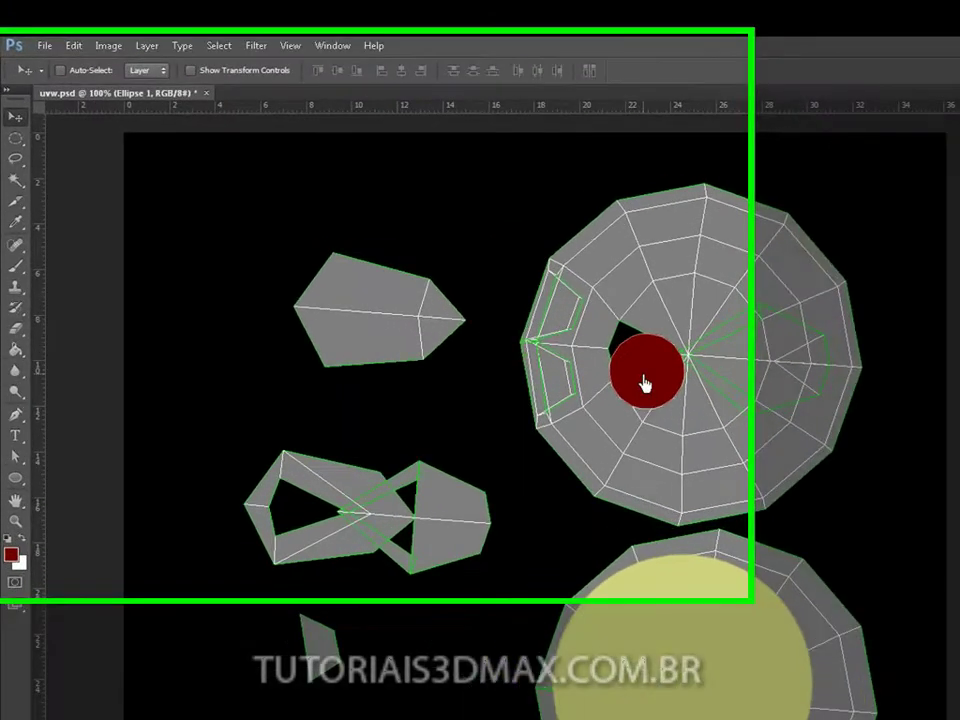
pyautogui.moveTo(645, 383); pyautogui.dragTo(614, 432)
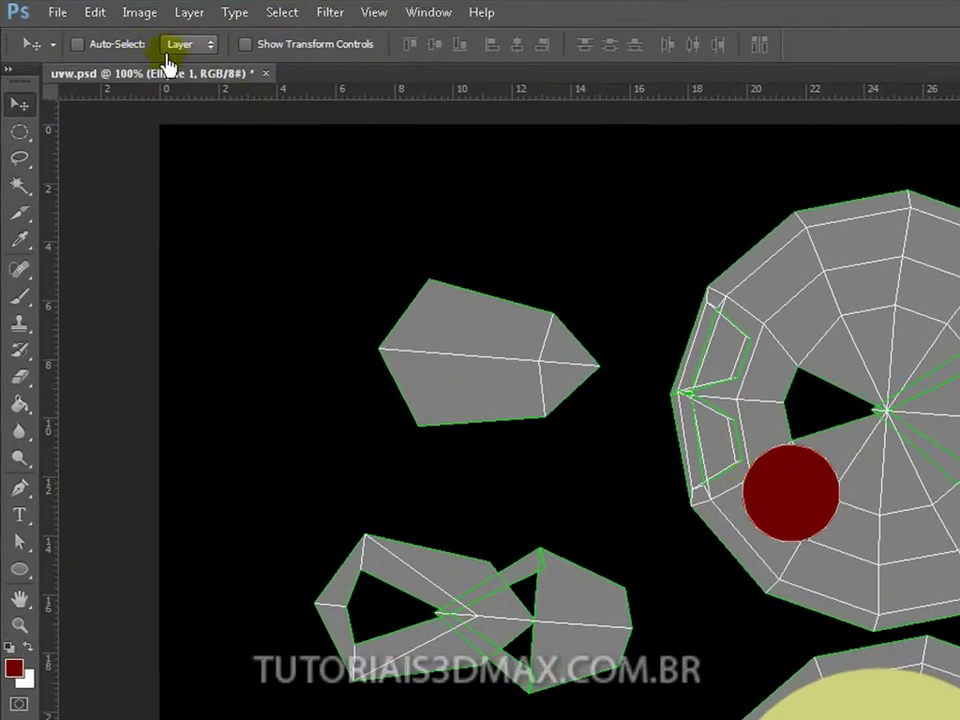
pyautogui.click(17, 574)
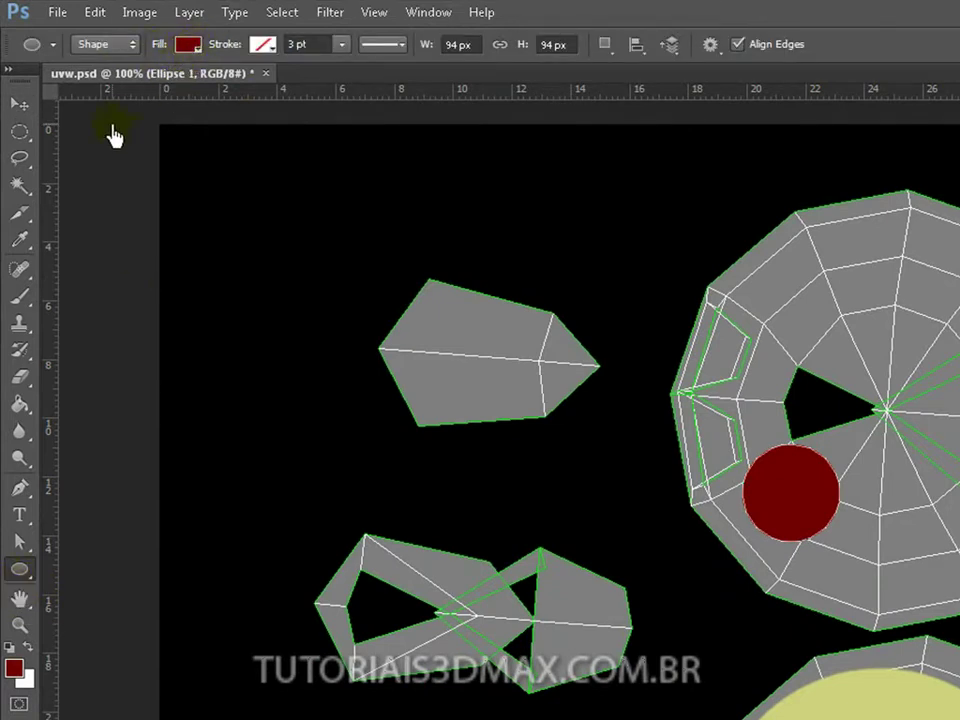
pyautogui.click(14, 105)
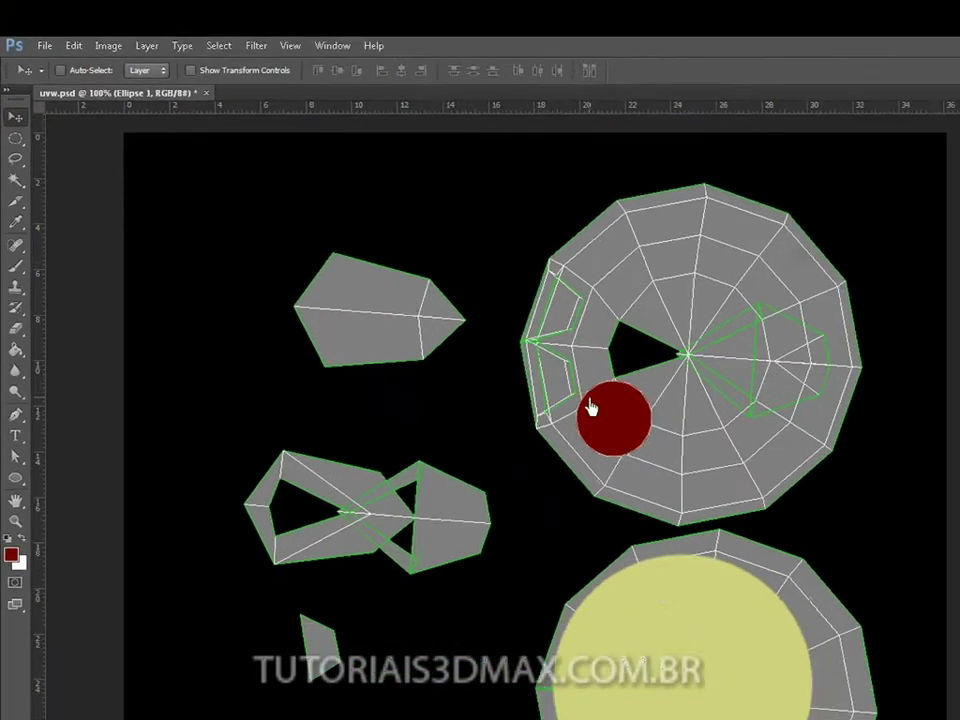
pyautogui.moveTo(772, 478); pyautogui.dragTo(758, 525)
pyautogui.moveTo(421, 358)
pyautogui.mouseDown()
pyautogui.moveTo(413, 366)
pyautogui.moveTo(423, 359)
pyautogui.mouseUp()
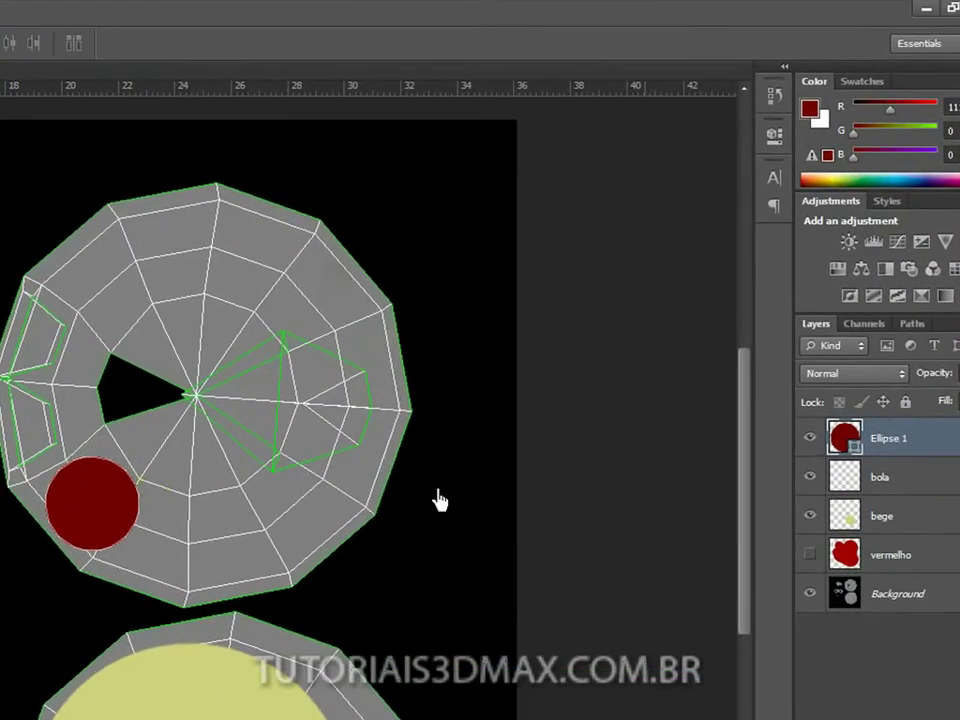
# Step: Delete the bola layer, show the vermelho layer, and save uvw.psd
pyautogui.click(899, 480)
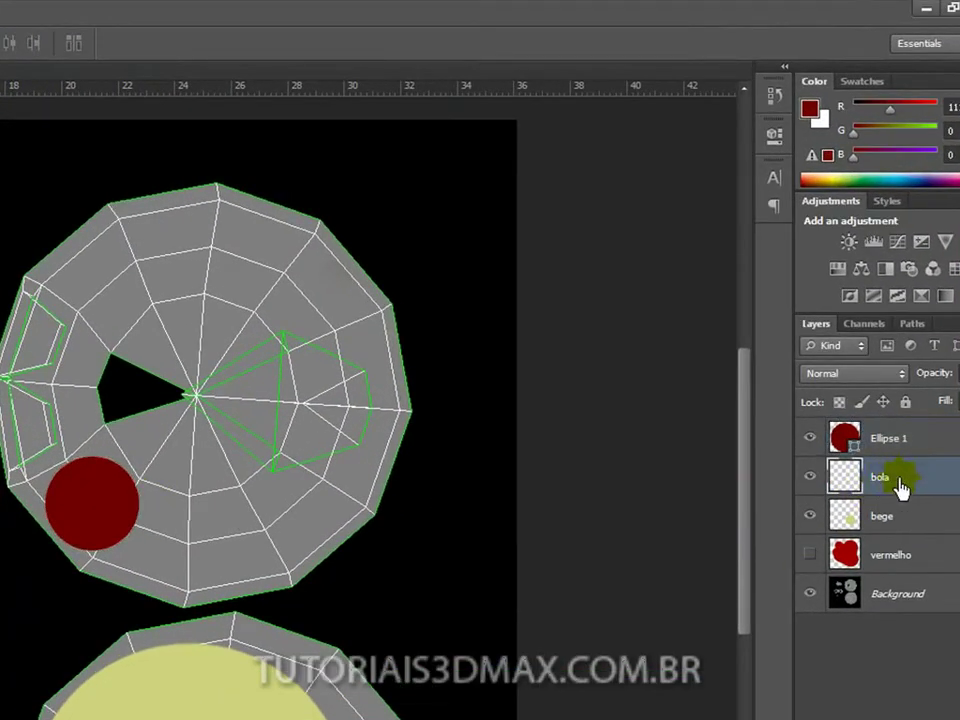
pyautogui.press('Delete')
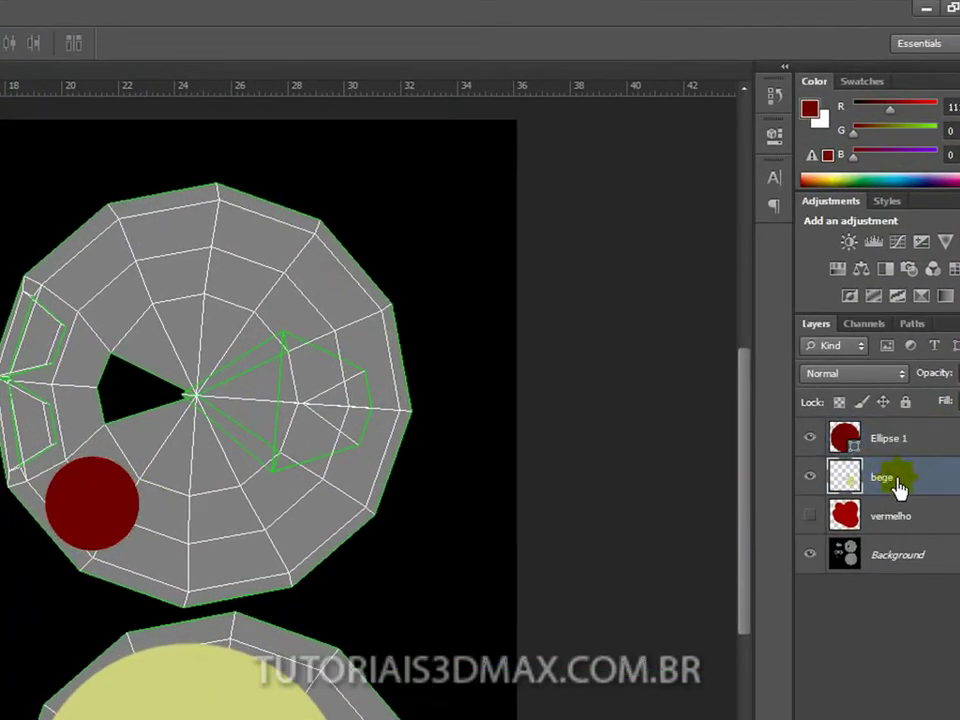
pyautogui.click(810, 517)
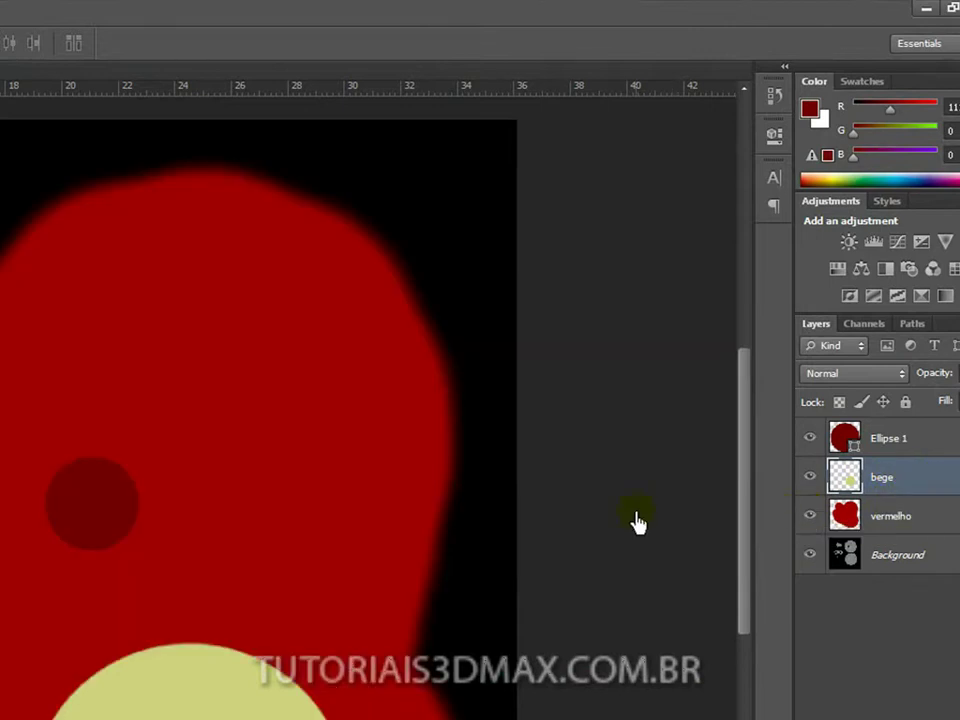
# Step: Switch to 3ds Max and inspect the position and shape of the new circle on the bird's side
pyautogui.hotkey('alt', 'Tab')
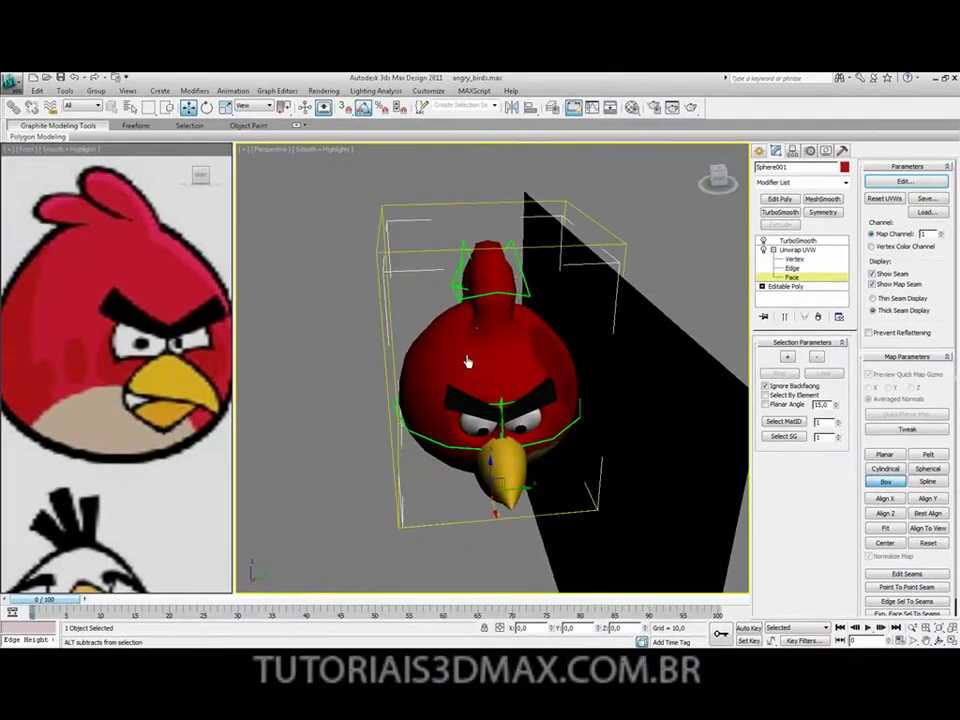
pyautogui.keyDown('alt'); pyautogui.moveTo(468, 362); pyautogui.dragTo(446, 361, button='middle'); pyautogui.keyUp('alt')
pyautogui.keyDown('alt'); pyautogui.moveTo(536, 362); pyautogui.dragTo(559, 360, button='middle'); pyautogui.keyUp('alt')
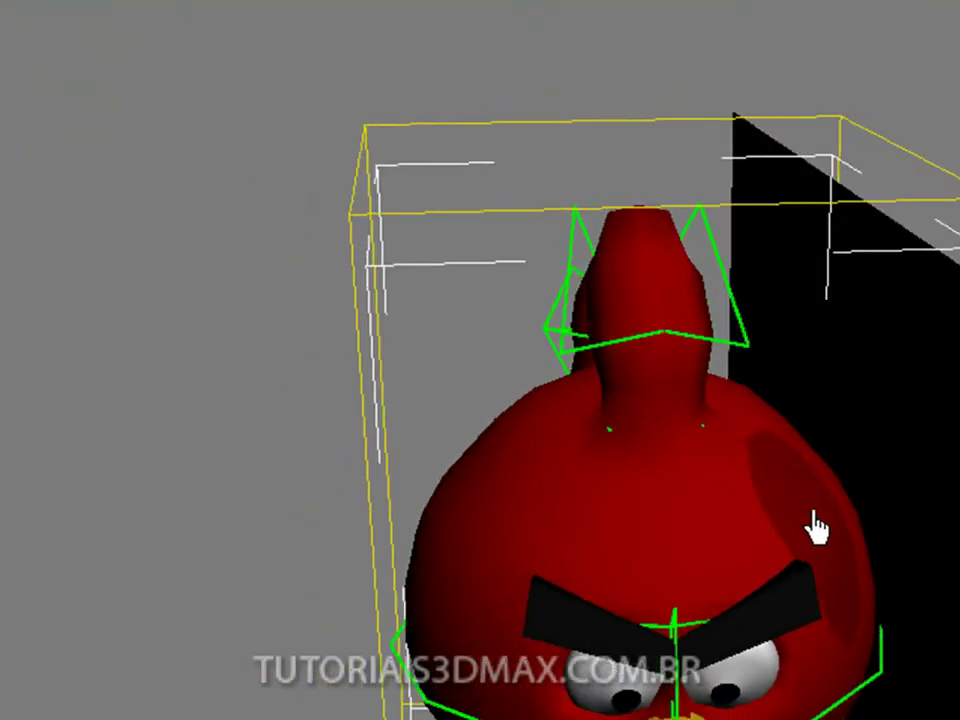
pyautogui.keyDown('alt'); pyautogui.moveTo(817, 527); pyautogui.dragTo(741, 509, button='middle'); pyautogui.keyUp('alt')
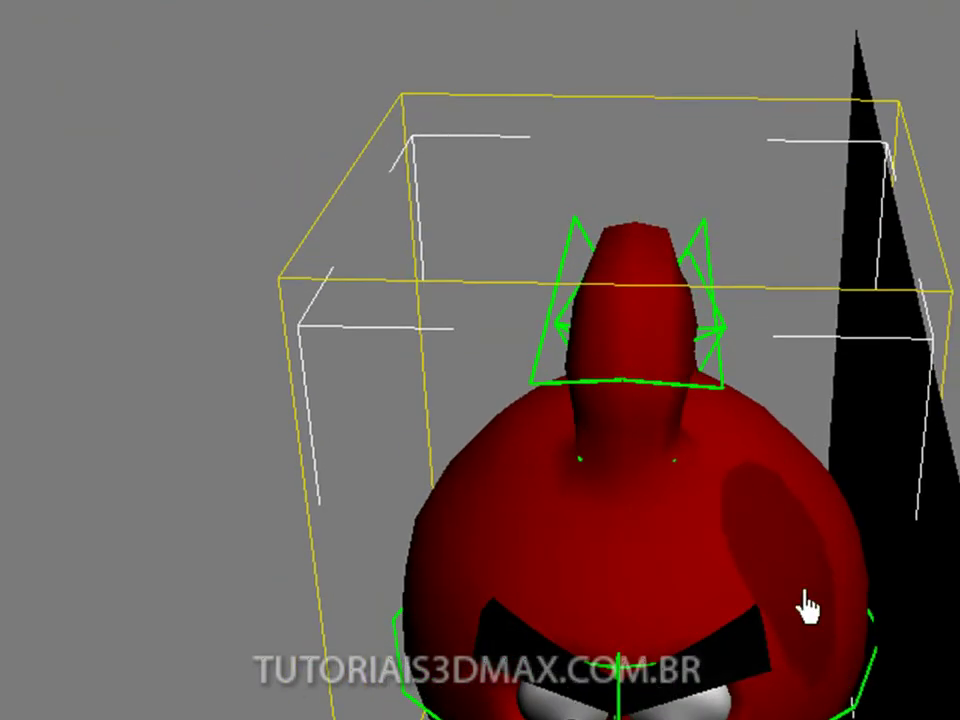
# Step: Switch to Photoshop, hide the vermelho layer, and narrow the dark red circle into an upright ellipse about 1.8 cm wide
pyautogui.hotkey('alt', 'Tab')
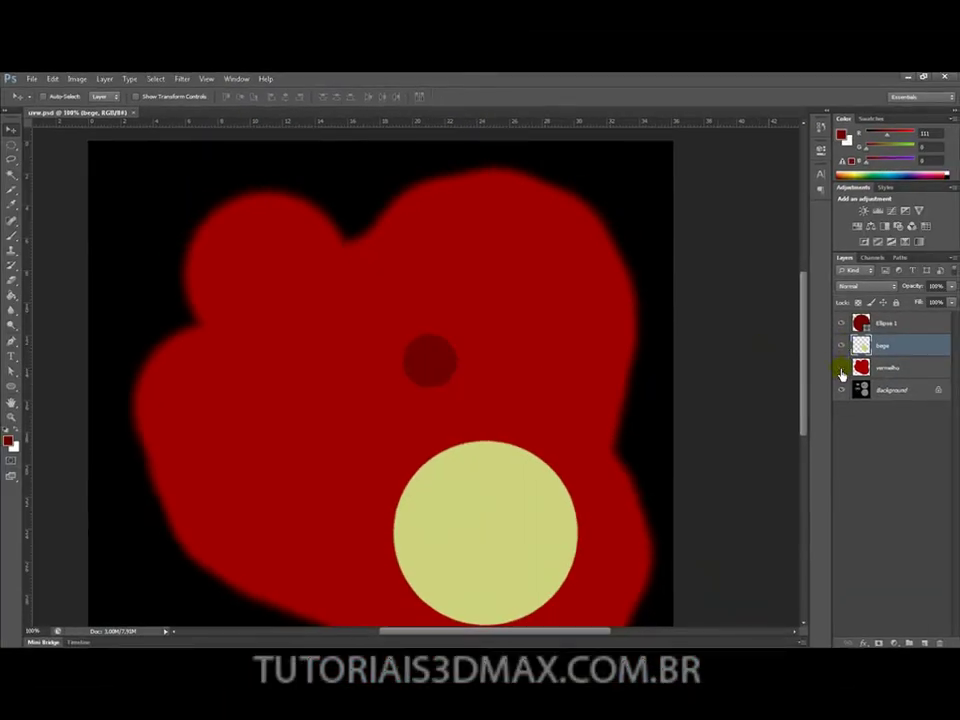
pyautogui.click(841, 368)
pyautogui.keyDown('ctrl'); pyautogui.click(438, 367); pyautogui.keyUp('ctrl')
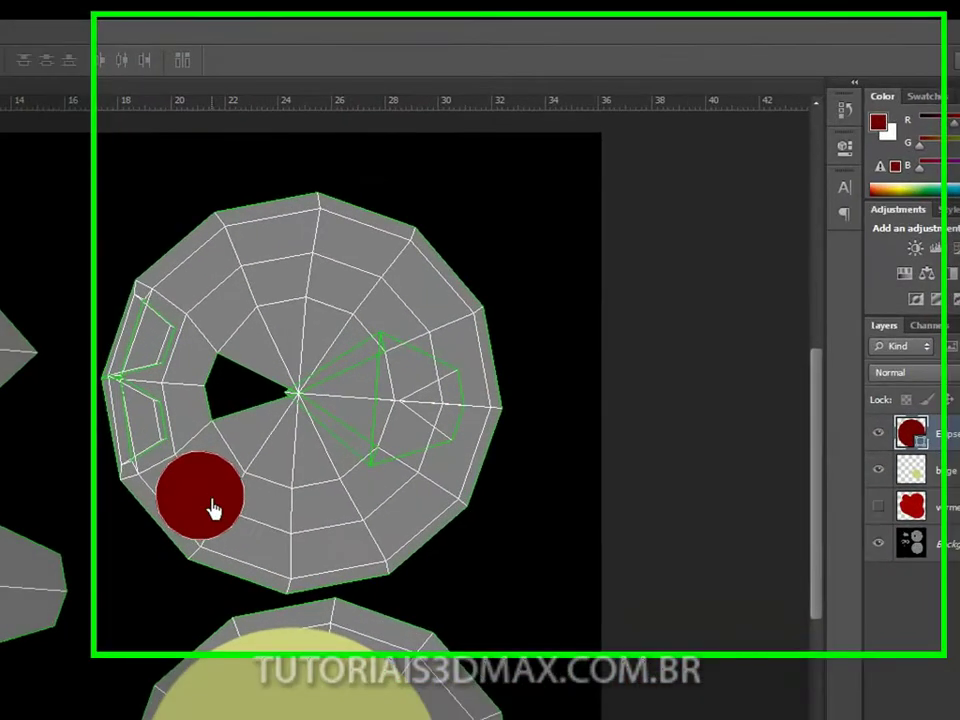
pyautogui.hotkey('ctrl', 't')
pyautogui.press('Return')
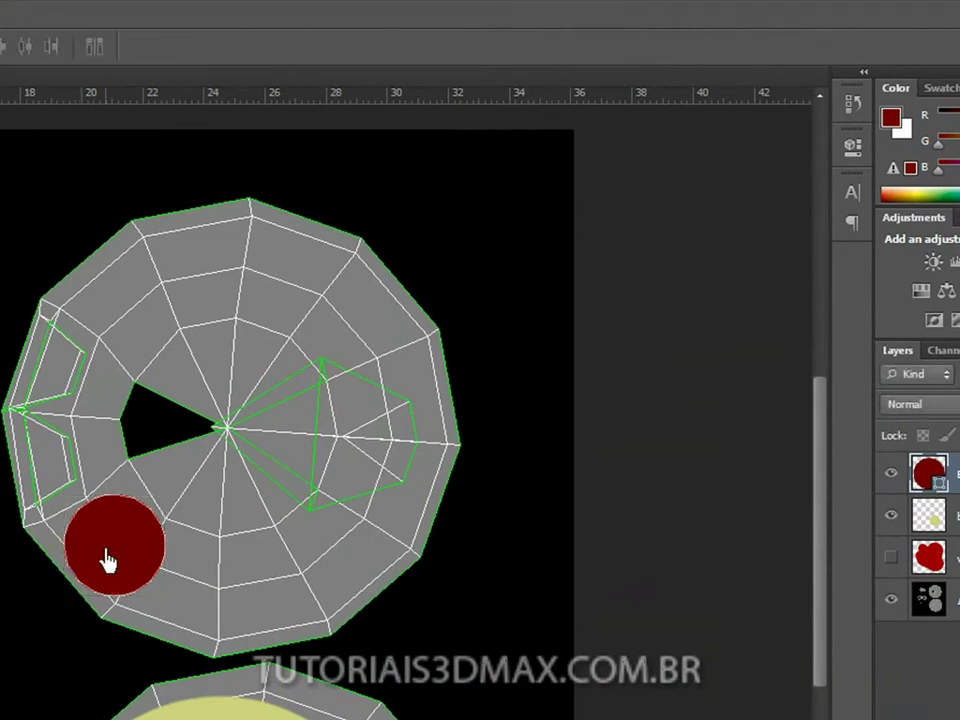
pyautogui.hotkey('ctrl', 't')
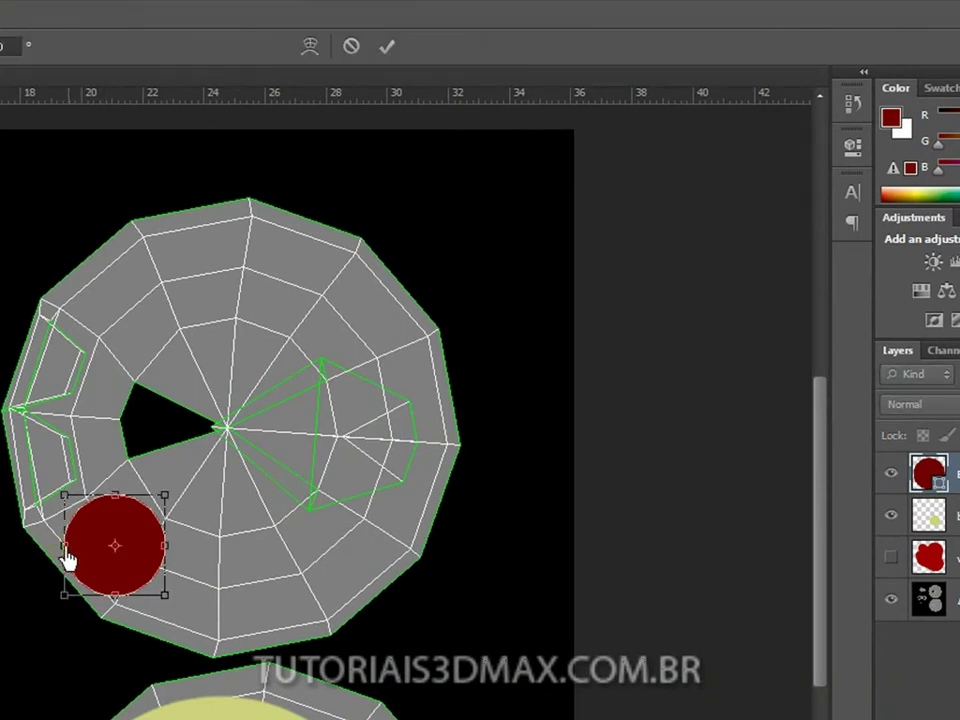
pyautogui.moveTo(70, 557); pyautogui.dragTo(118, 556)
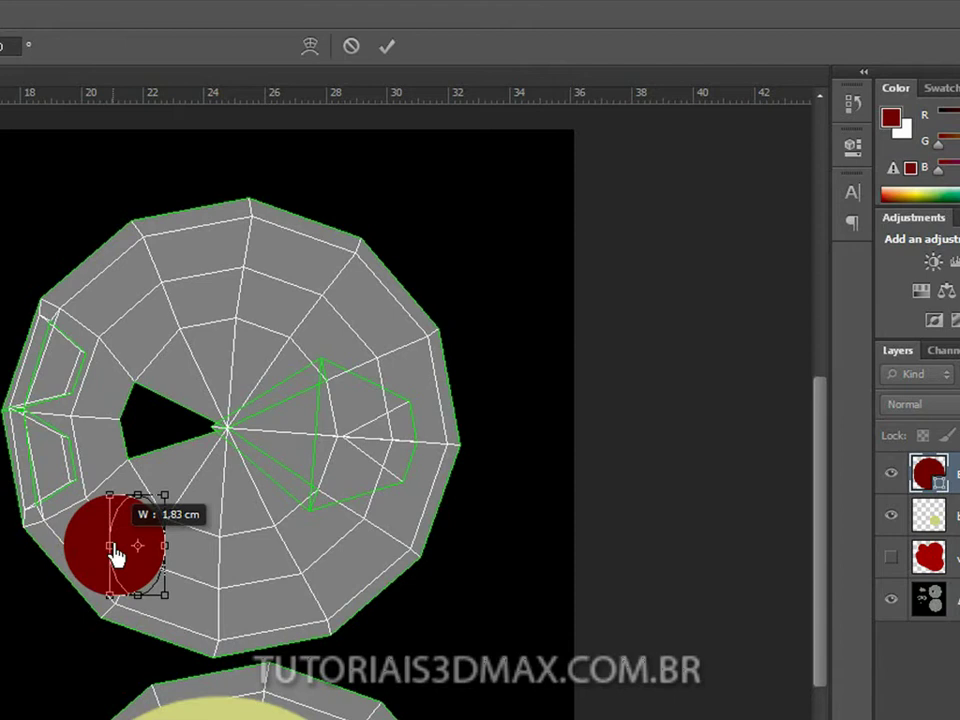
pyautogui.rightClick(118, 555)
pyautogui.click(612, 54)
pyautogui.press('Return')
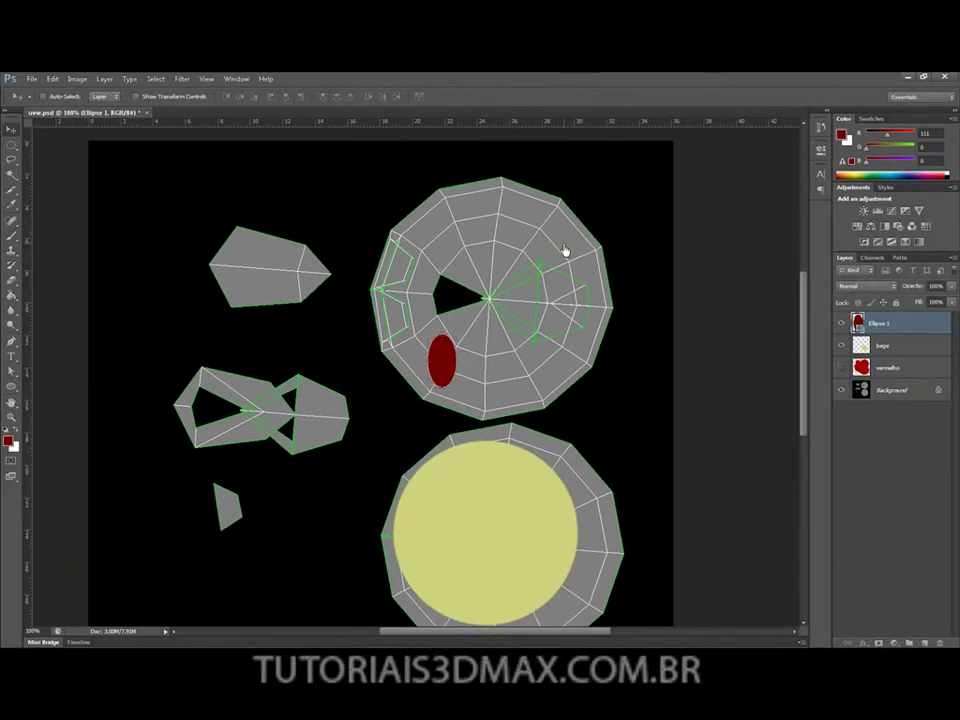
# Step: Show the vermelho layer and inspect the narrowed ellipse on the bird's side in 3ds Max
pyautogui.click(841, 368)
pyautogui.hotkey('alt', 'Tab')
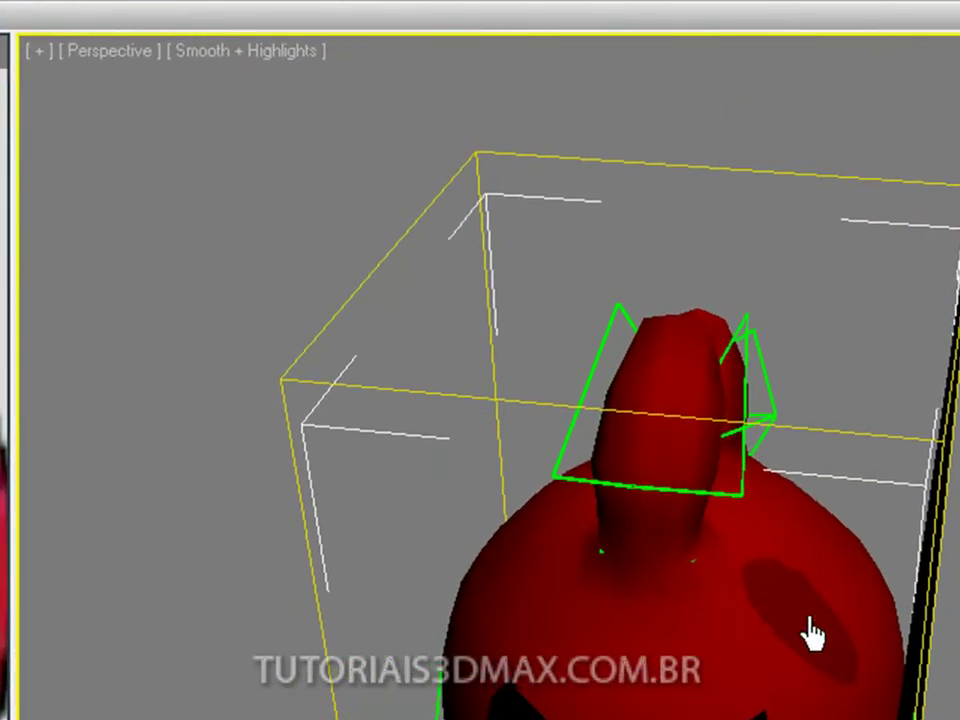
pyautogui.moveTo(809, 617)
pyautogui.keyDown('alt'); pyautogui.mouseDown(button='middle')
pyautogui.moveTo(838, 587)
pyautogui.moveTo(801, 600)
pyautogui.mouseUp(button='middle'); pyautogui.keyUp('alt')
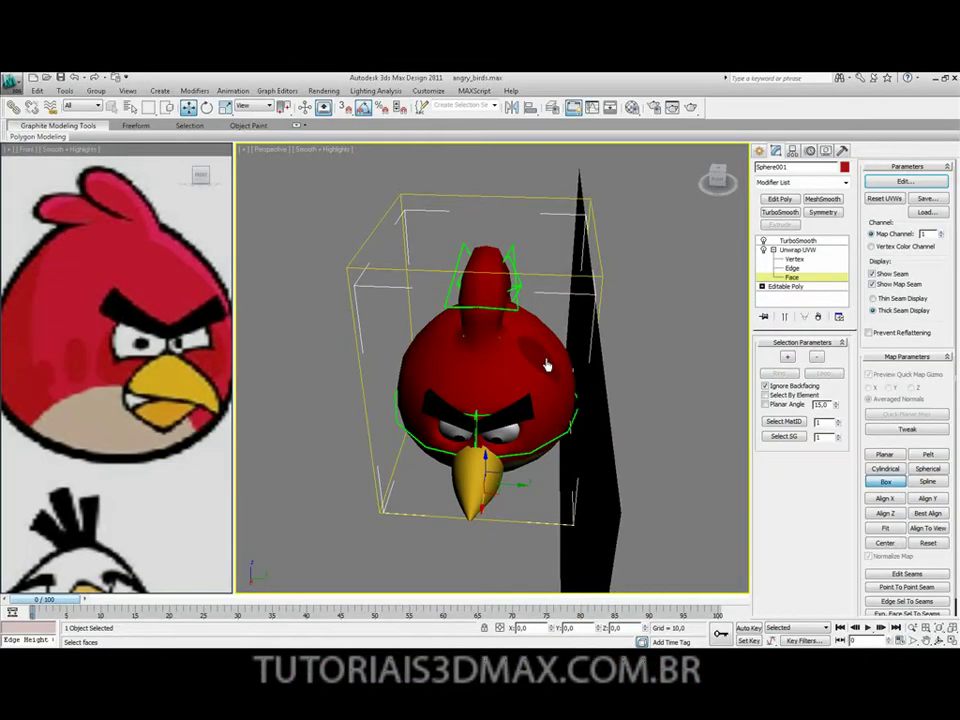
# Step: Switch to Photoshop and rotate the dark red ellipse about 89° counterclockwise so it lies horizontally
pyautogui.hotkey('alt', 'Tab')
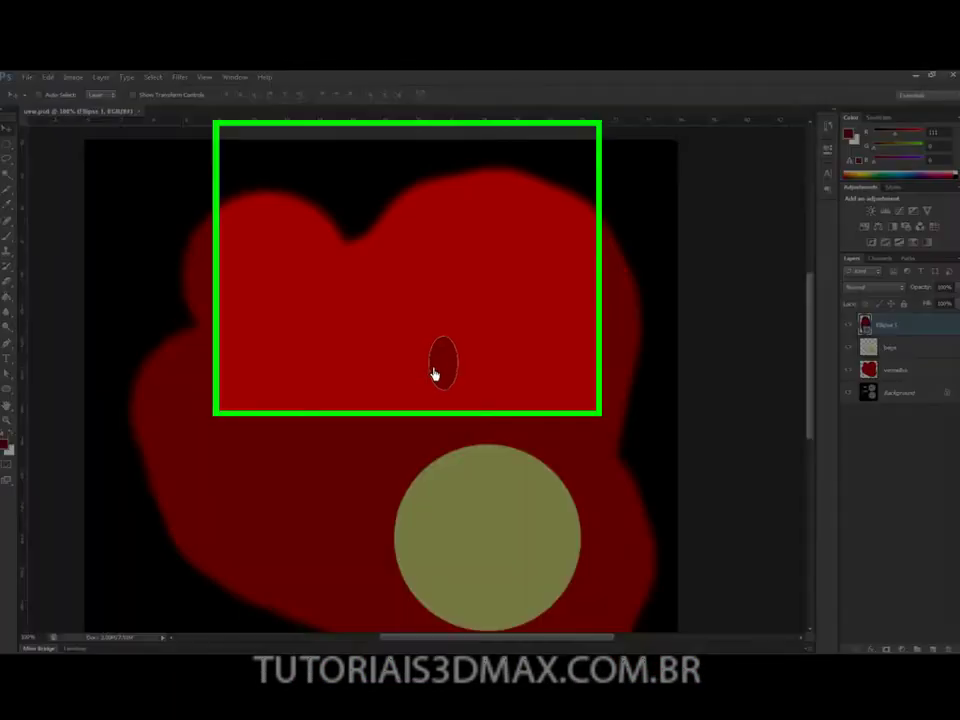
pyautogui.hotkey('ctrl', 't')
pyautogui.moveTo(643, 537); pyautogui.dragTo(473, 551)
pyautogui.moveTo(427, 407); pyautogui.dragTo(426, 408)
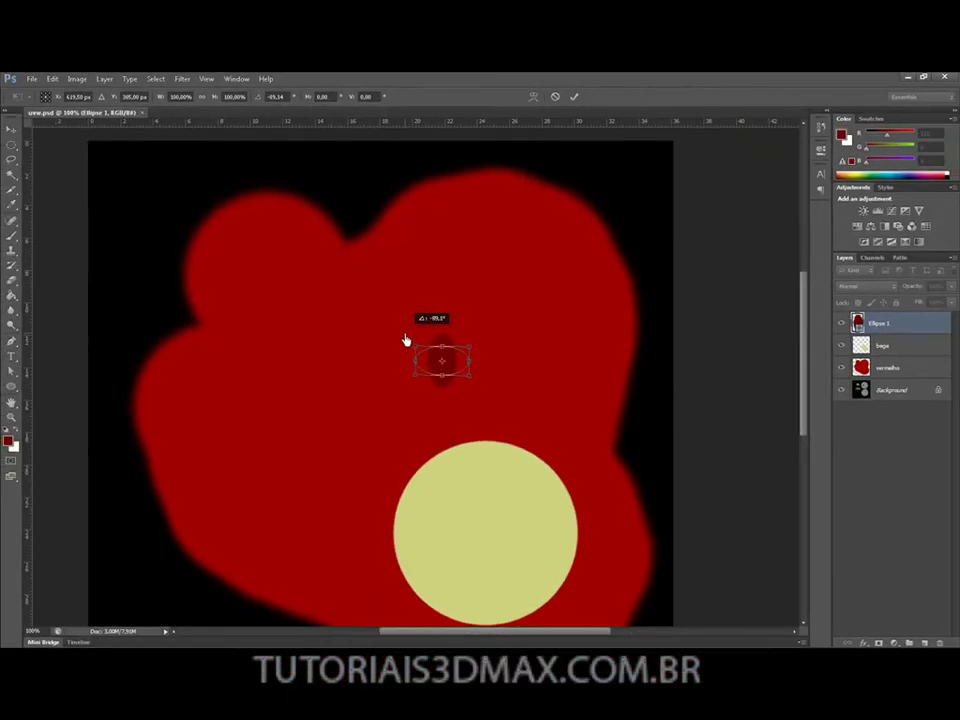
pyautogui.moveTo(406, 338); pyautogui.dragTo(407, 339)
pyautogui.press('Return')
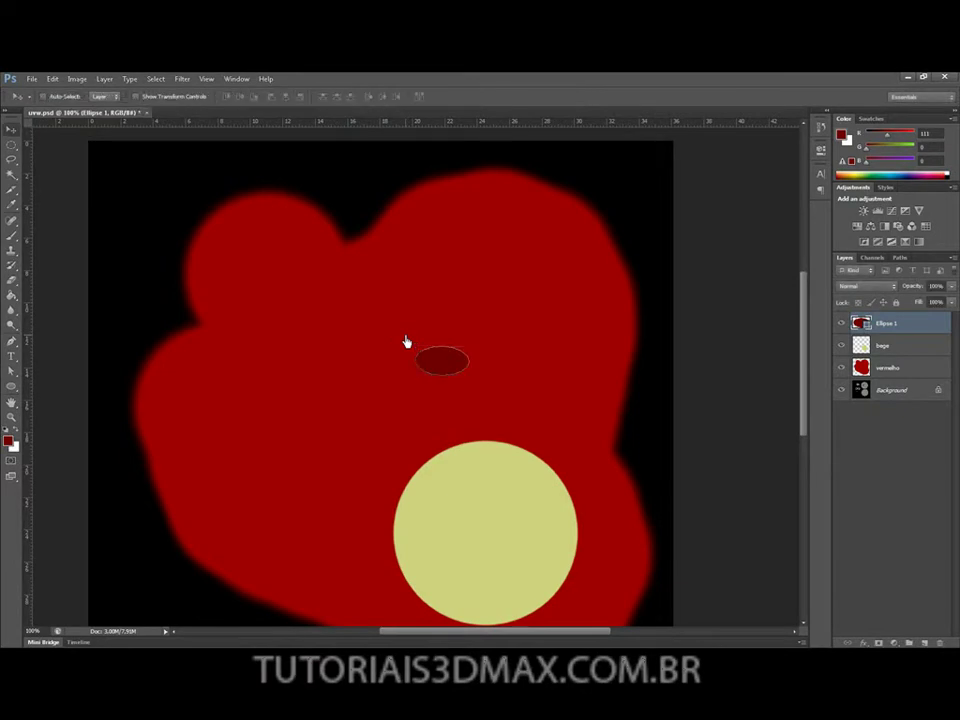
# Step: Switch to 3ds Max and inspect the rotated spot's orientation on the bird's side
pyautogui.hotkey('alt', 'Tab')
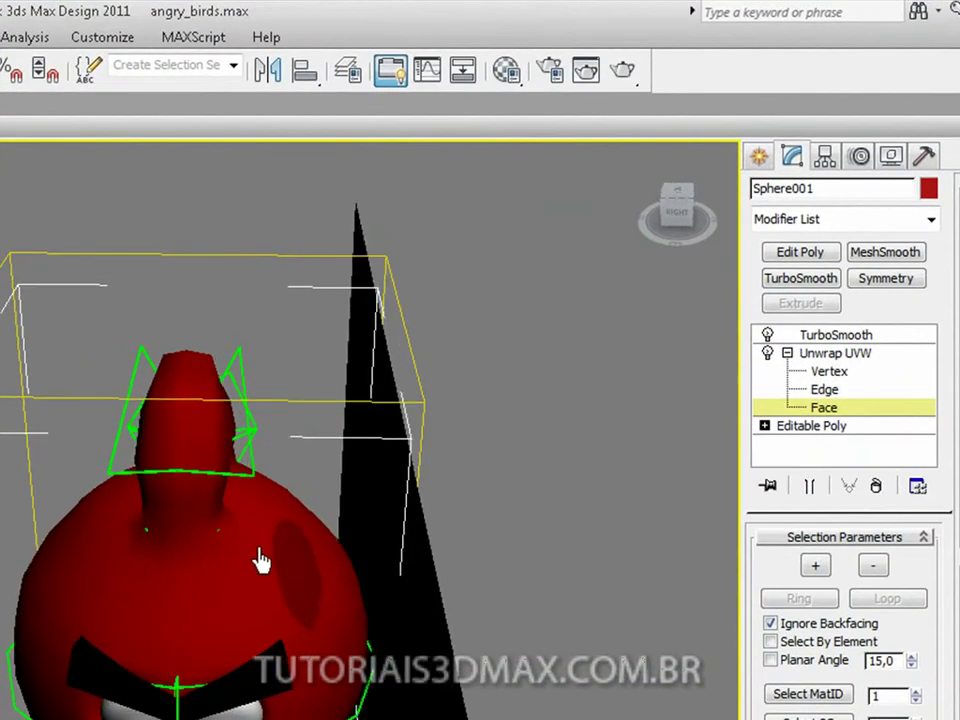
pyautogui.keyDown('alt'); pyautogui.moveTo(258, 556); pyautogui.dragTo(309, 574, button='middle'); pyautogui.keyUp('alt')
pyautogui.press('F4')
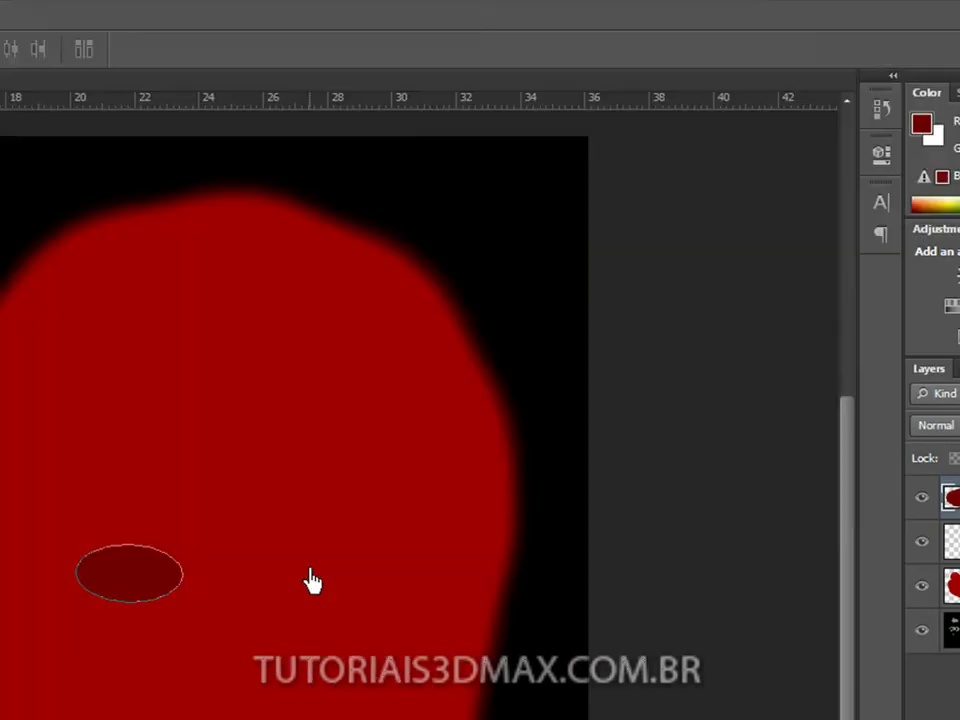
# Step: In uvw.psd, hide the vermelho layer and rotate the ellipse counterclockwise to a steep diagonal rising to the right, nudging it slightly right and down
pyautogui.click(889, 570)
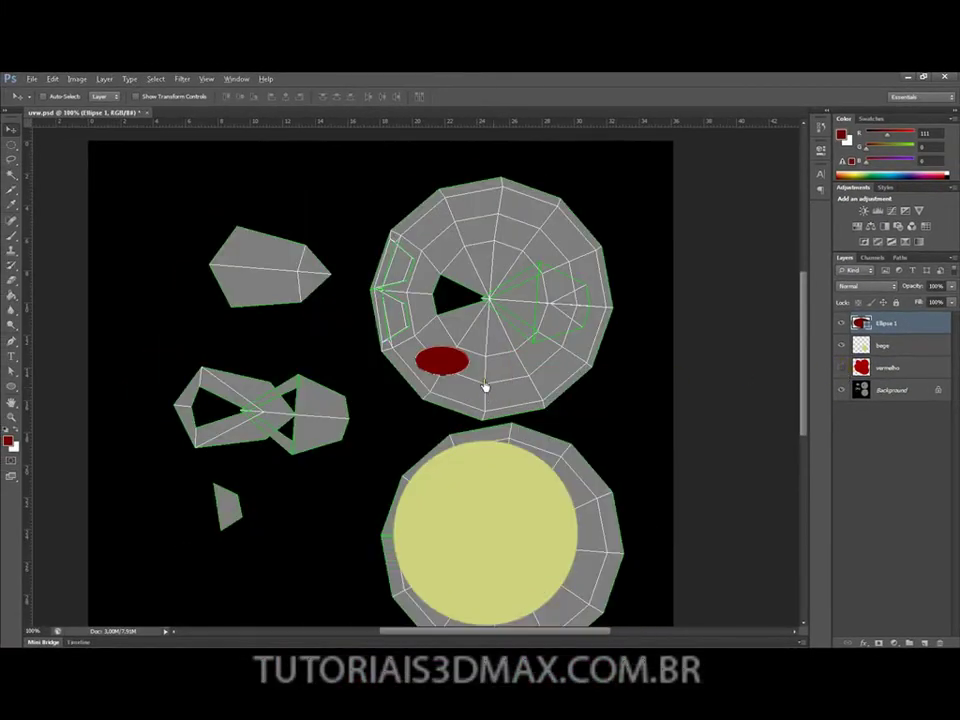
pyautogui.scroll(1, 484, 386)
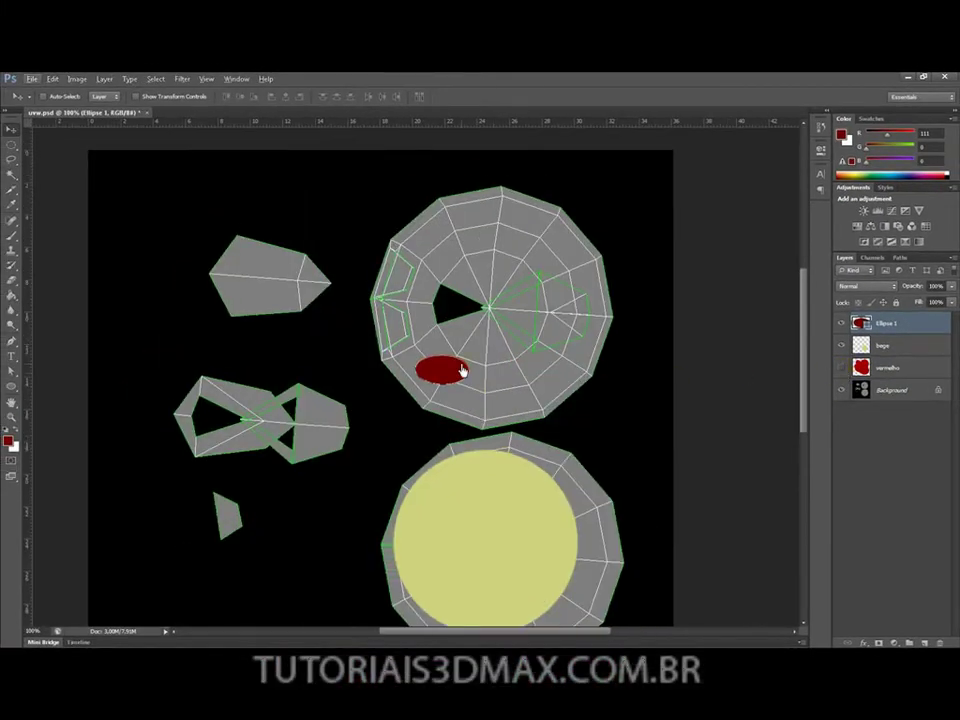
pyautogui.keyDown('alt'); pyautogui.scroll(1, 459, 372); pyautogui.keyUp('alt')
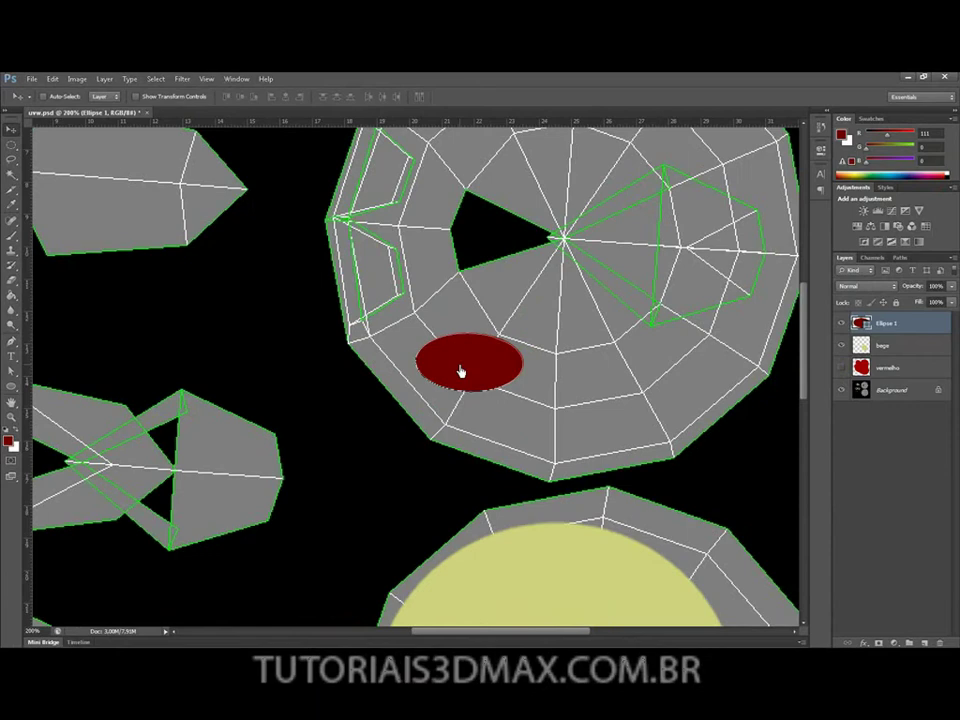
pyautogui.hotkey('ctrl', 't')
pyautogui.moveTo(538, 336); pyautogui.dragTo(513, 287)
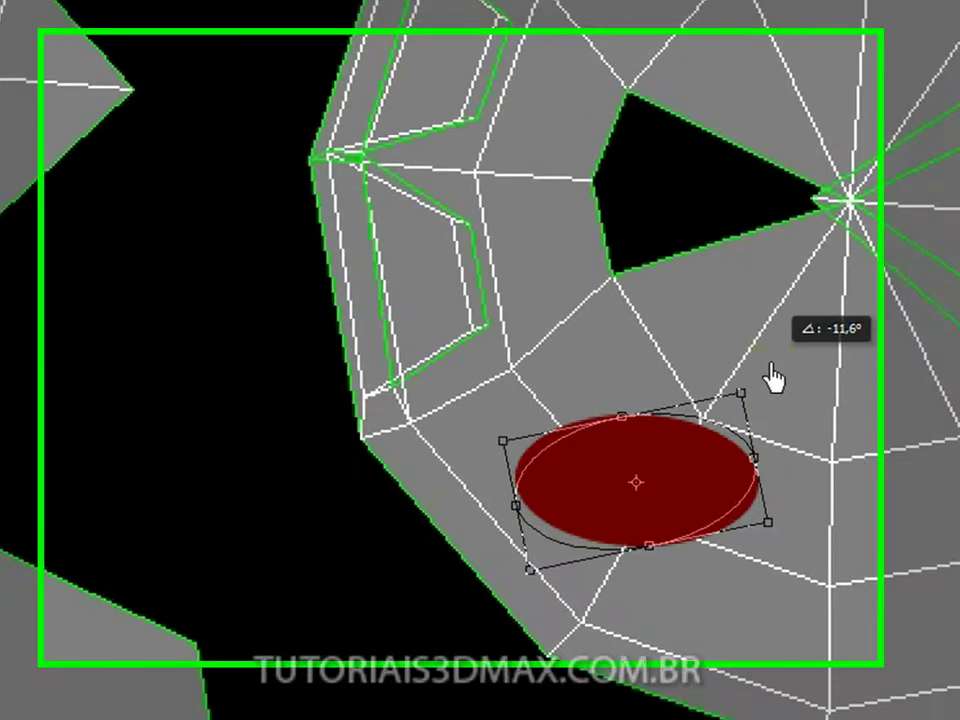
pyautogui.moveTo(800, 313); pyautogui.dragTo(740, 266)
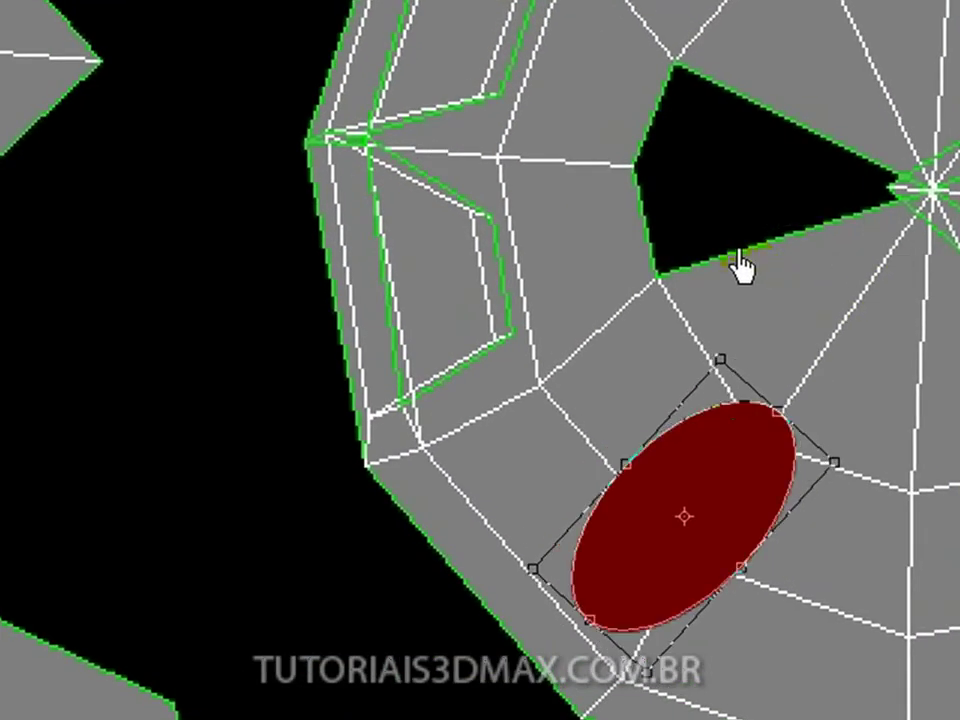
pyautogui.moveTo(527, 555); pyautogui.dragTo(542, 572)
pyautogui.moveTo(703, 482); pyautogui.dragTo(714, 490)
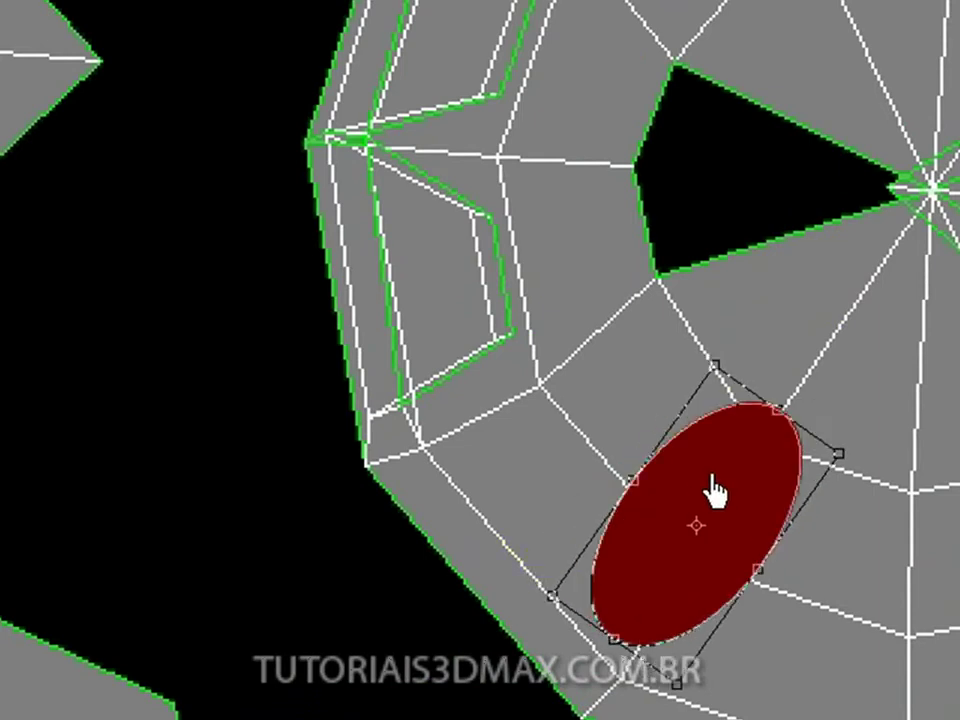
pyautogui.moveTo(868, 424); pyautogui.dragTo(868, 414)
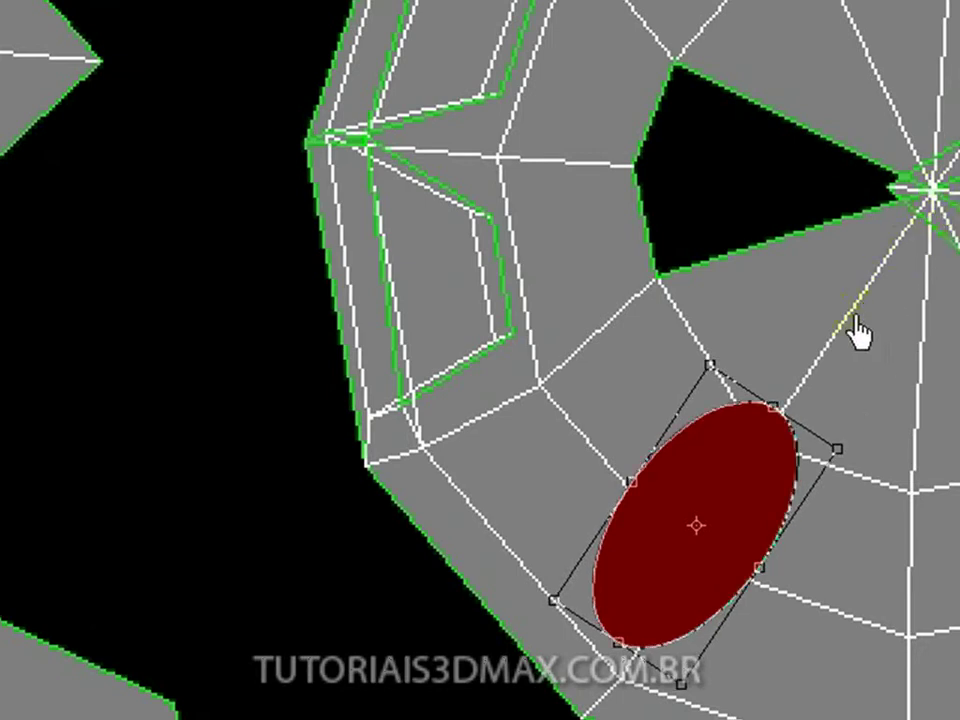
pyautogui.press('Return')
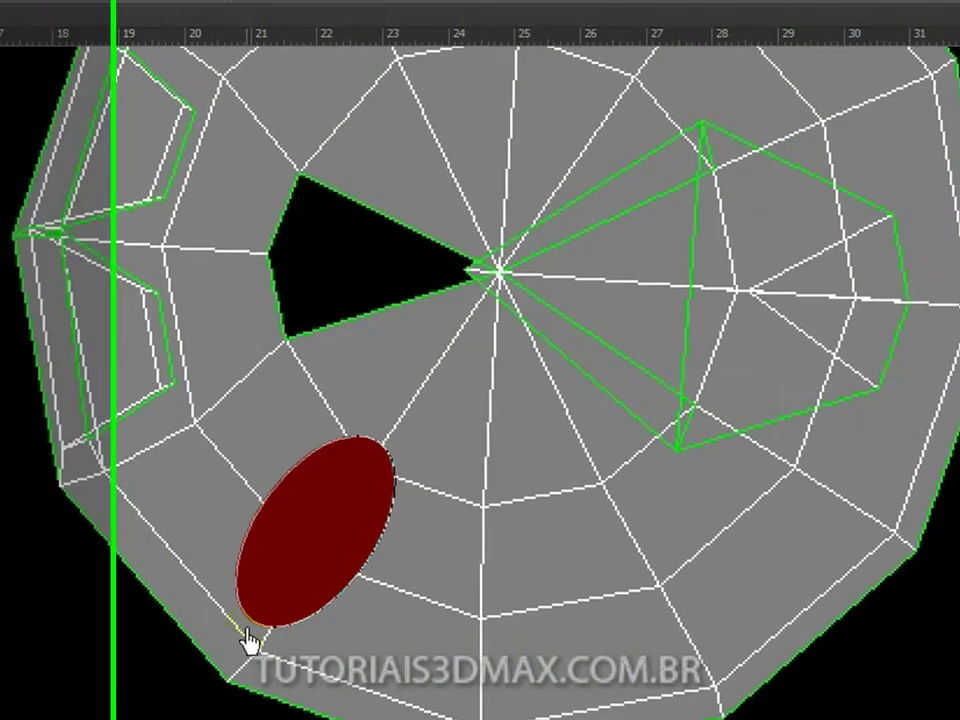
# Step: Show the vermelho layer and save uvw.psd
pyautogui.click(847, 539)
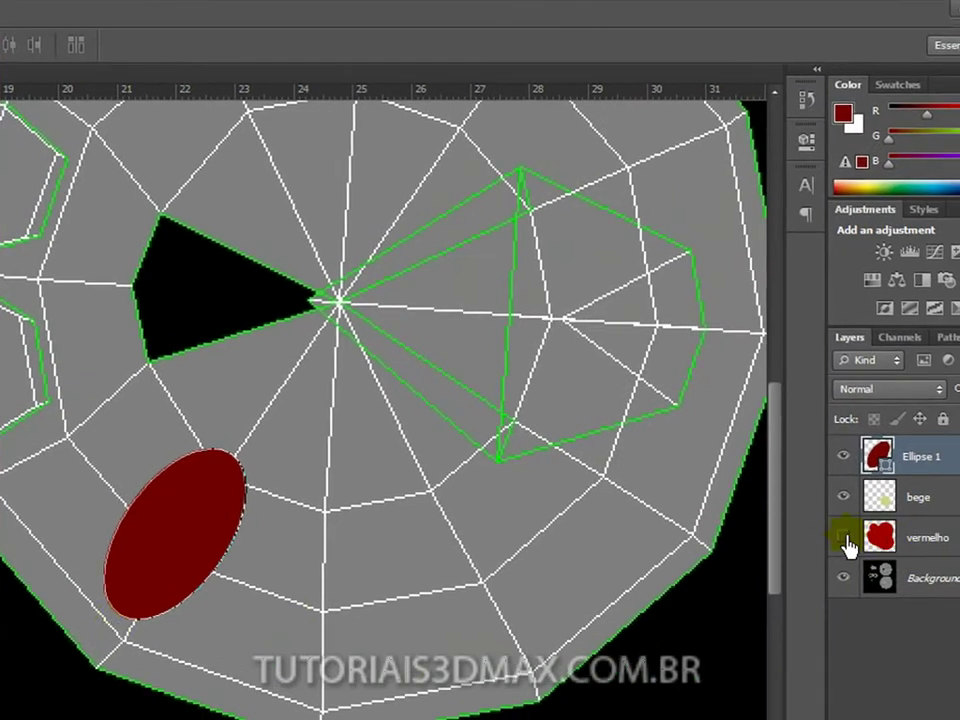
pyautogui.click(844, 539)
pyautogui.hotkey('ctrl', 's')
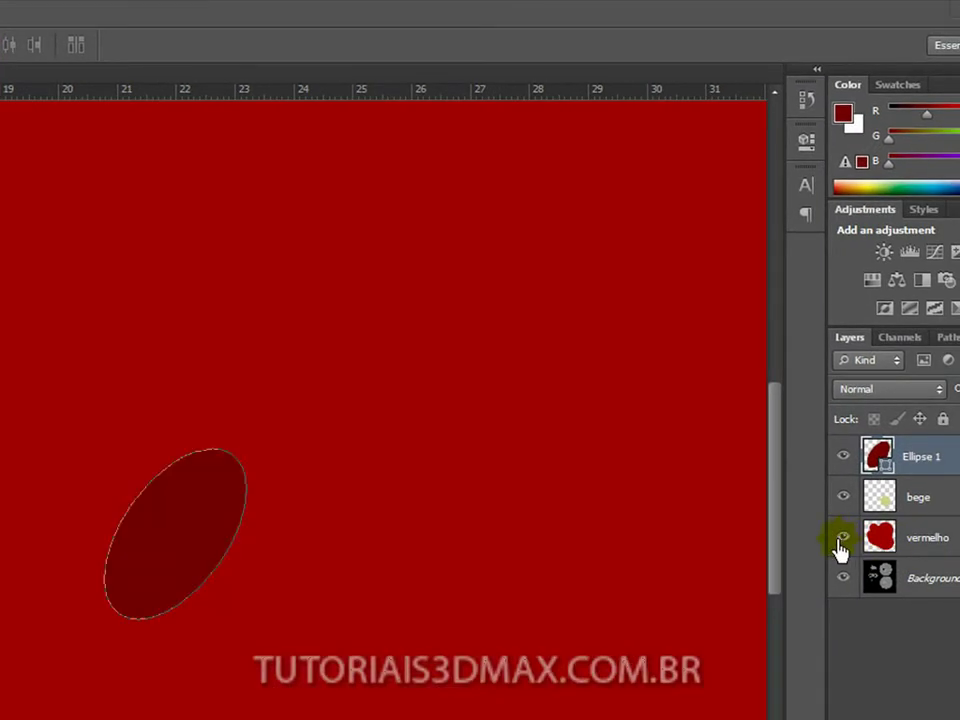
# Step: Switch to 3ds Max and inspect the diagonal spot's shape on the bird's side from an orbited view
pyautogui.hotkey('alt', 'Tab')
pyautogui.moveTo(299, 558)
pyautogui.keyDown('alt'); pyautogui.mouseDown(button='middle')
pyautogui.moveTo(287, 553)
pyautogui.moveTo(304, 552)
pyautogui.mouseUp(button='middle'); pyautogui.keyUp('alt')
pyautogui.press('F4')
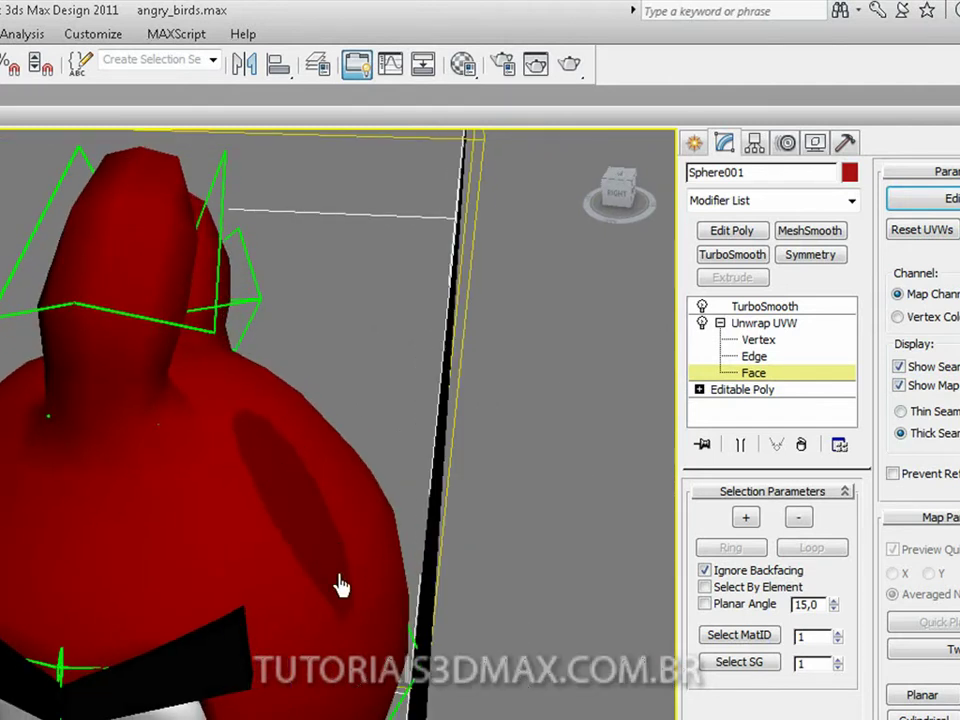
# Step: Switch to Photoshop, hide the vermelho layer, and scale the diagonal ellipse down from its lower-left corner
pyautogui.hotkey('alt', 'Tab')
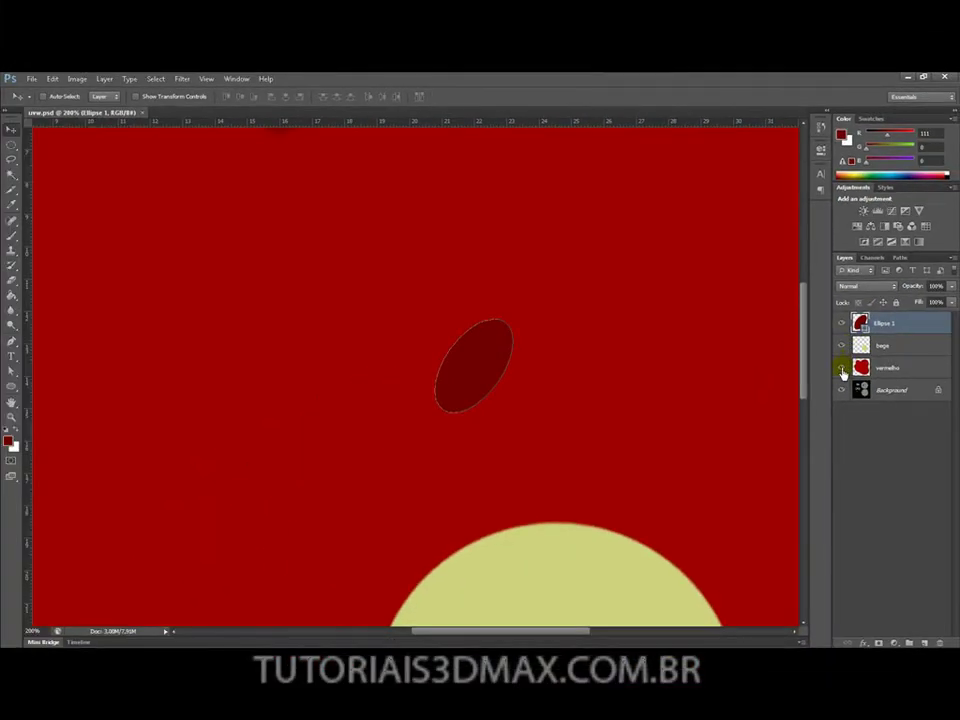
pyautogui.click(842, 368)
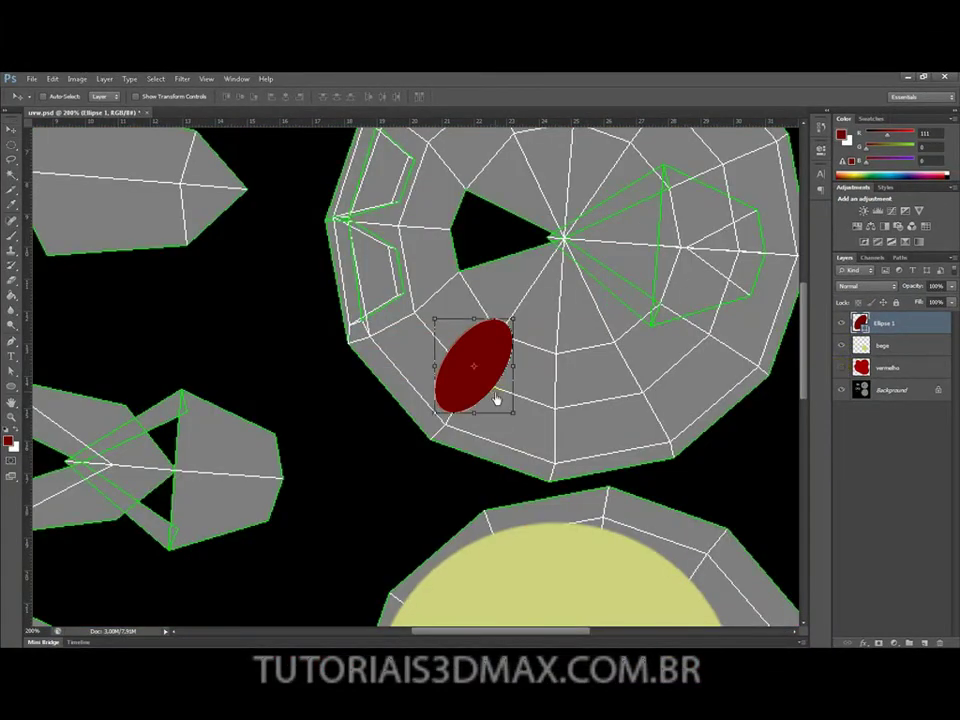
pyautogui.hotkey('ctrl', 't')
pyautogui.moveTo(434, 412); pyautogui.dragTo(449, 404)
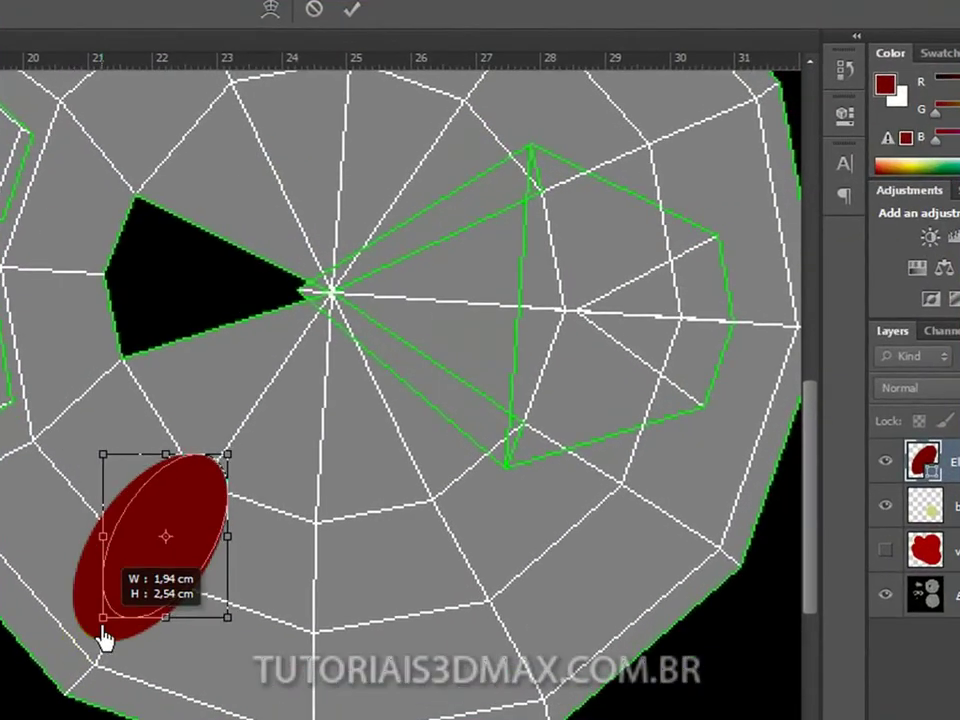
pyautogui.moveTo(103, 630); pyautogui.dragTo(134, 585)
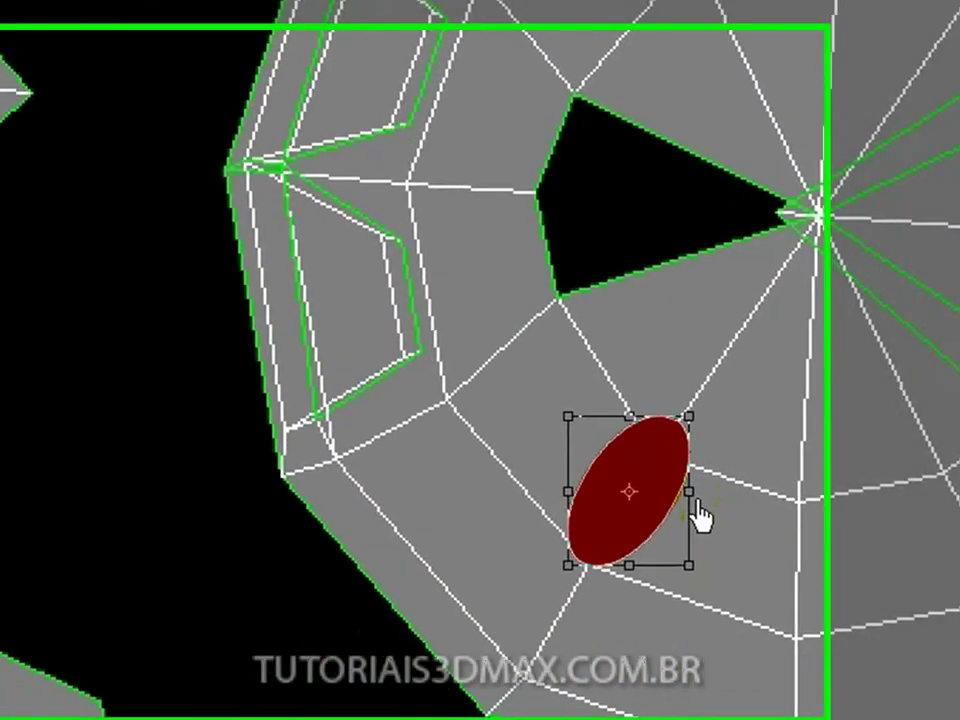
# Step: Stretch, move and rotate the ellipse into a tall upright oval near the lower-left edge of the upper UV disc
pyautogui.moveTo(238, 531); pyautogui.dragTo(252, 535)
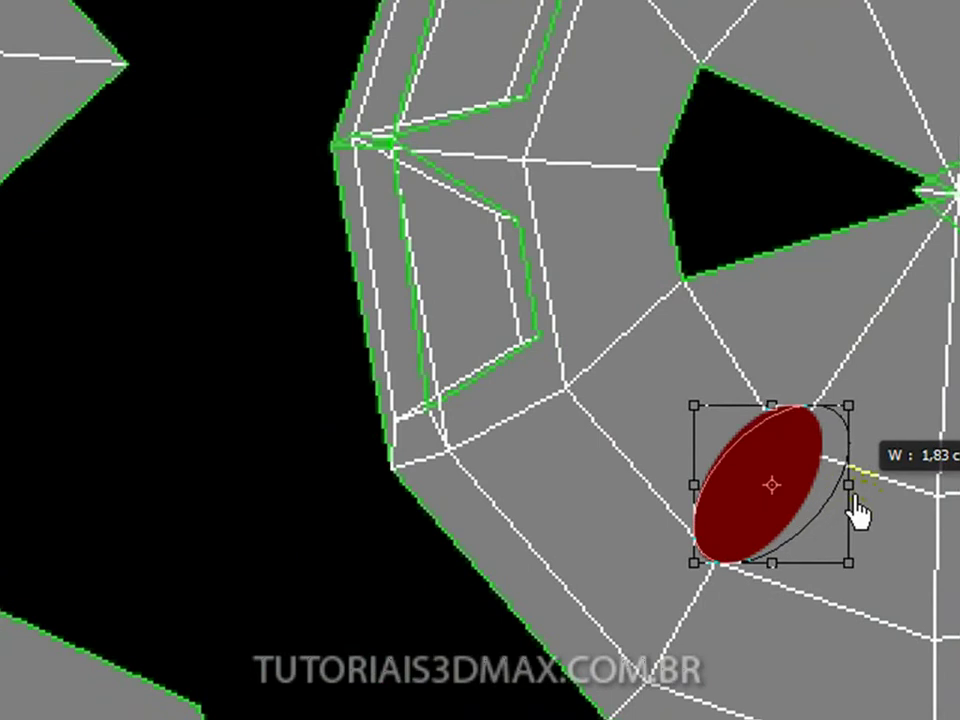
pyautogui.moveTo(856, 510); pyautogui.dragTo(855, 508)
pyautogui.moveTo(735, 428); pyautogui.dragTo(618, 395)
pyautogui.moveTo(735, 570); pyautogui.dragTo(746, 638)
pyautogui.moveTo(853, 520); pyautogui.dragTo(810, 536)
pyautogui.moveTo(827, 390); pyautogui.dragTo(734, 424)
pyautogui.moveTo(813, 570)
pyautogui.mouseDown()
pyautogui.moveTo(846, 574)
pyautogui.moveTo(822, 578)
pyautogui.mouseUp()
pyautogui.press('Return')
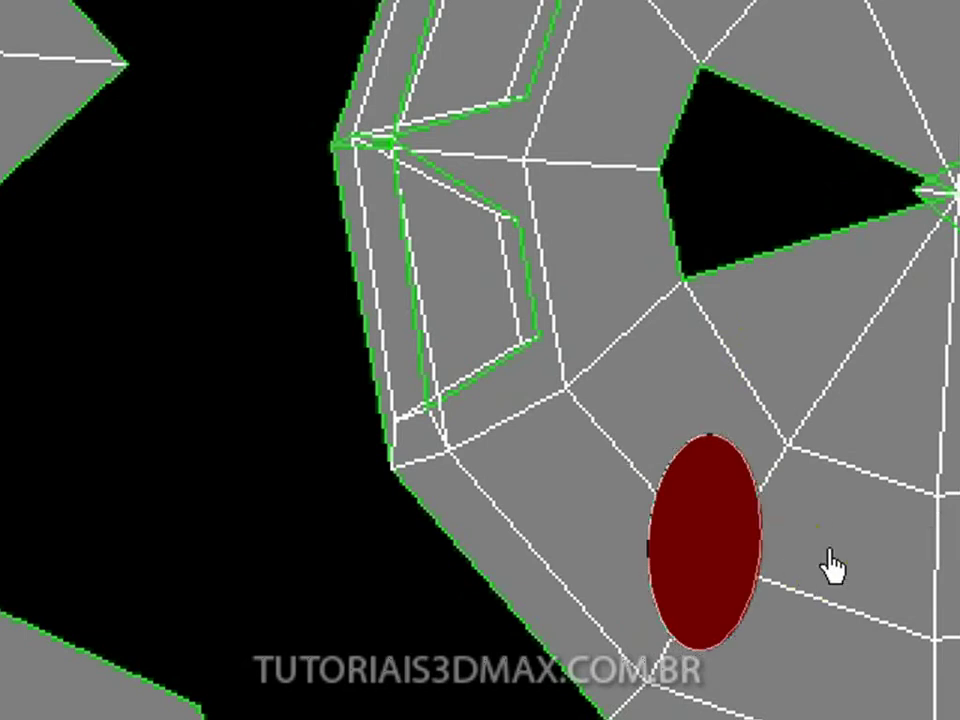
# Step: Widen the upright oval into a nearly round spot, rotate it slightly counterclockwise, and enlarge it a little
pyautogui.hotkey('ctrl', 't')
pyautogui.moveTo(766, 565); pyautogui.dragTo(860, 562)
pyautogui.moveTo(862, 450); pyautogui.dragTo(853, 467)
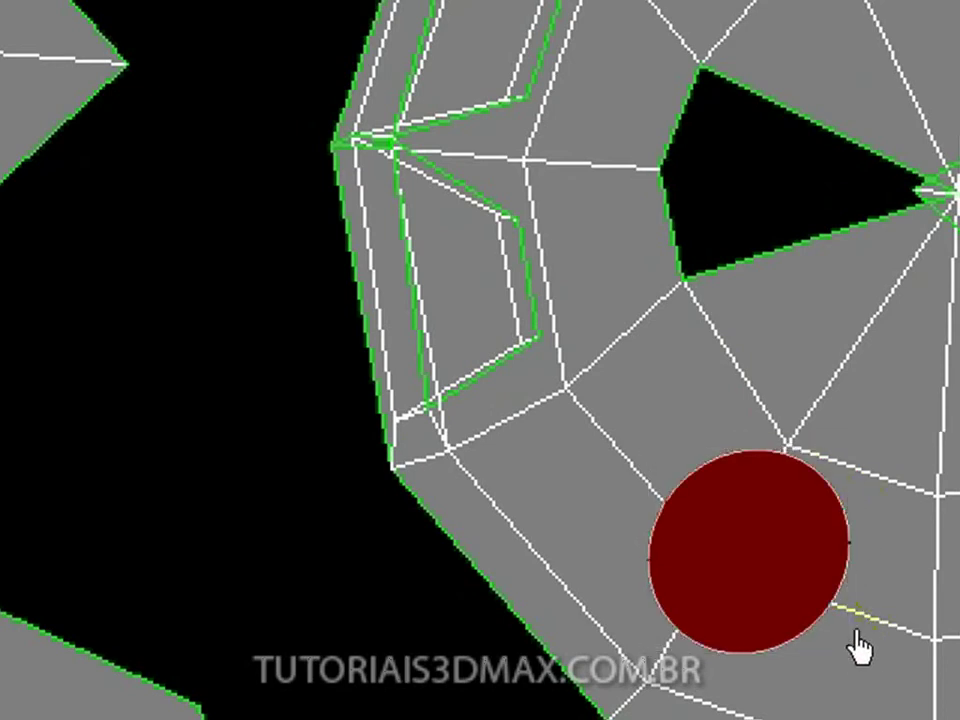
pyautogui.moveTo(887, 579); pyautogui.dragTo(856, 497)
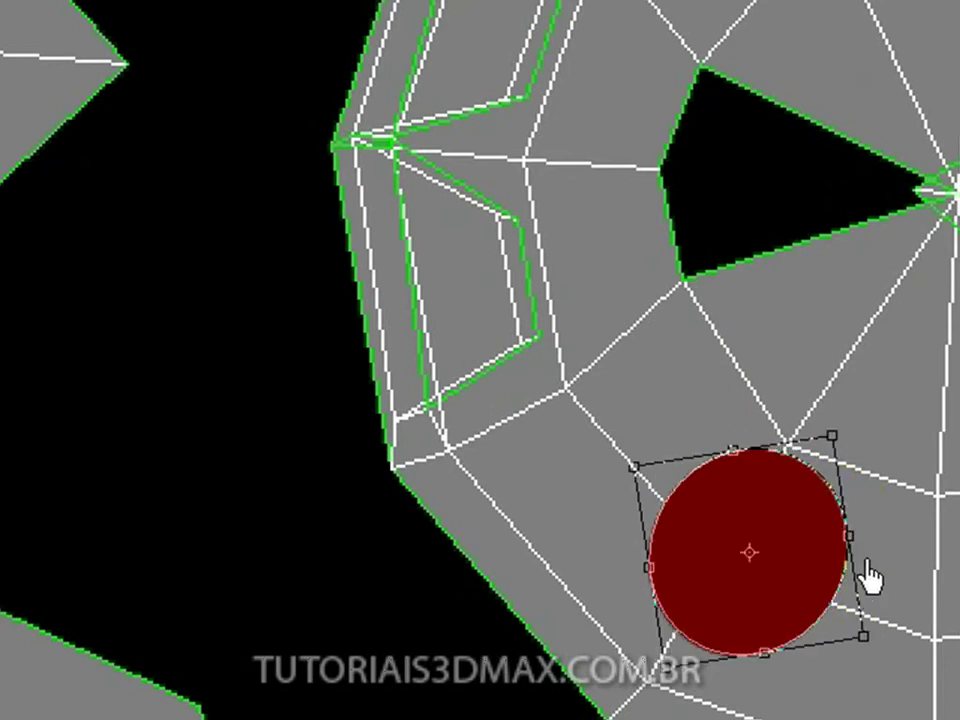
pyautogui.press('Return')
pyautogui.hotkey('ctrl', 't')
pyautogui.moveTo(850, 558); pyautogui.dragTo(868, 562)
pyautogui.moveTo(760, 663); pyautogui.dragTo(748, 618)
pyautogui.press('Return')
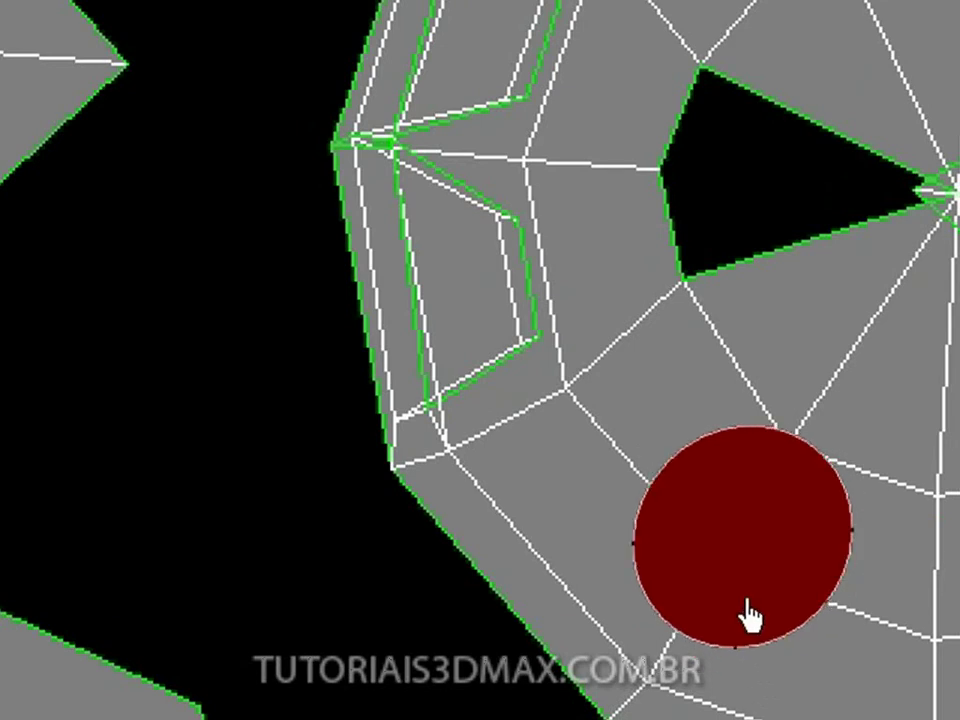
# Step: Flatten the round spot vertically with Free Transform and rotate it clockwise into a small diagonal oval sloping down to the right
pyautogui.hotkey('ctrl', 't')
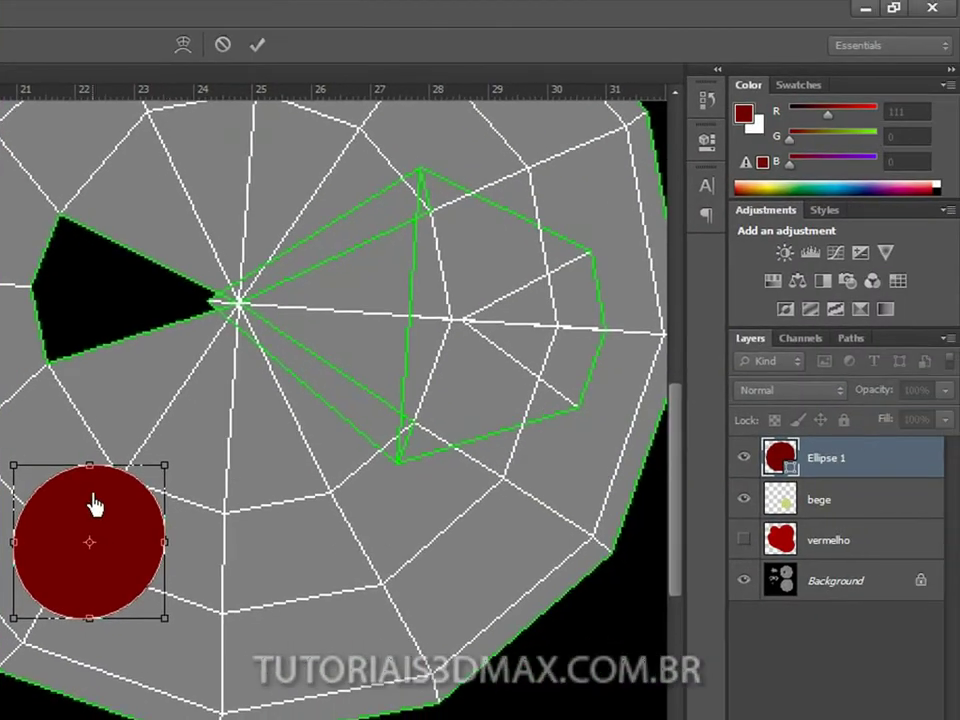
pyautogui.moveTo(88, 478); pyautogui.dragTo(86, 545)
pyautogui.moveTo(199, 525); pyautogui.dragTo(209, 577)
pyautogui.moveTo(107, 600); pyautogui.dragTo(103, 585)
pyautogui.moveTo(186, 562); pyautogui.dragTo(190, 571)
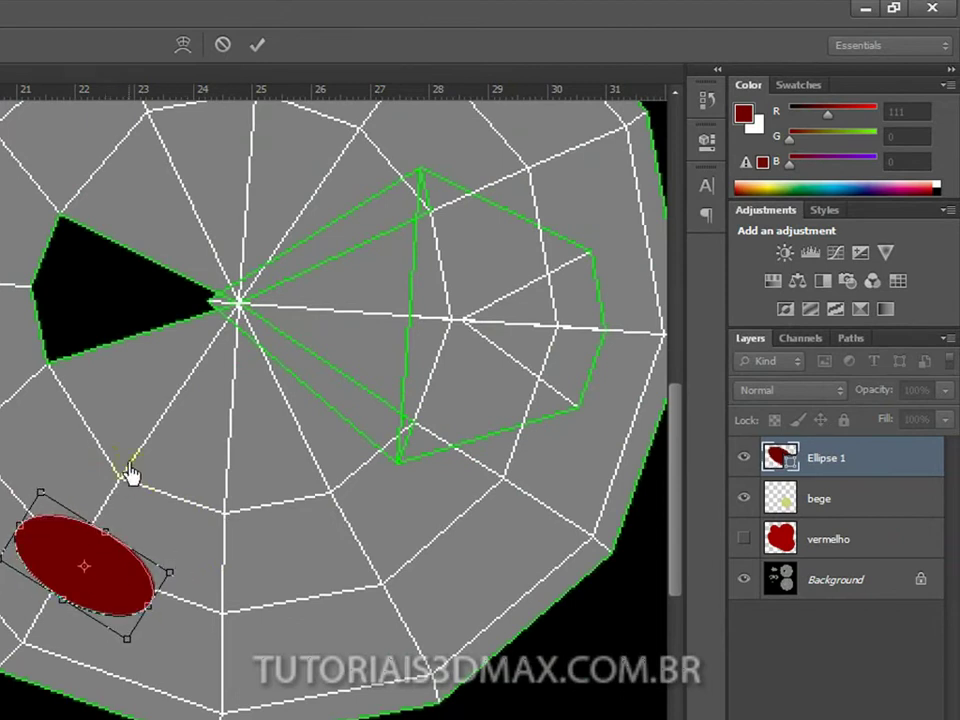
pyautogui.press('Return')
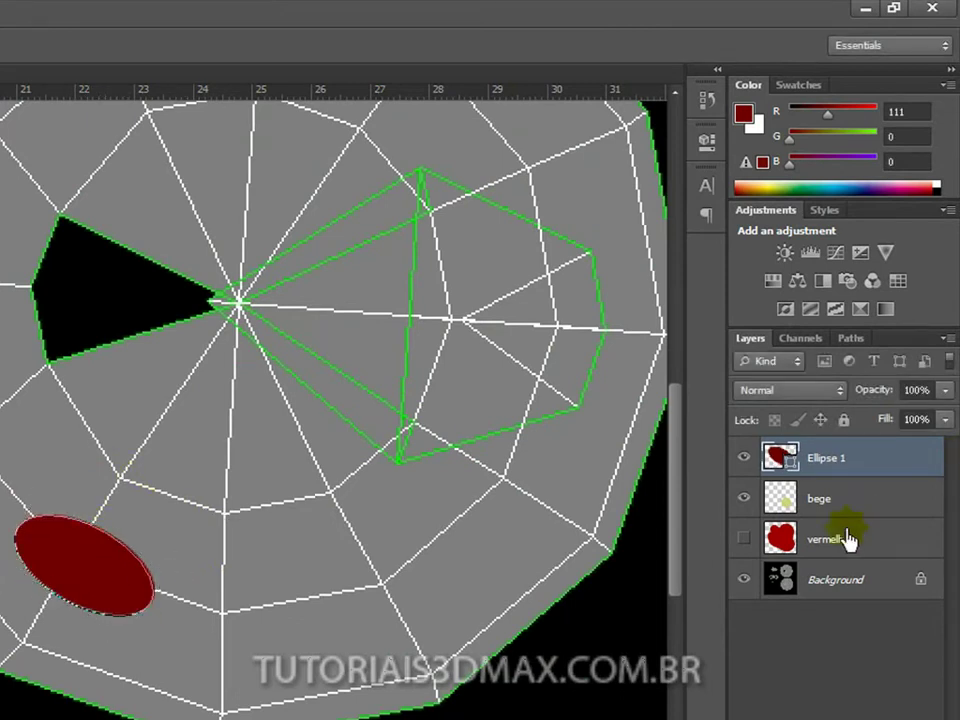
# Step: Show the vermelho layer, save the texture, and switch to 3ds Max to compare the spot with the reference from an orbited view
pyautogui.click(743, 540)
pyautogui.hotkey('alt', 'Tab')
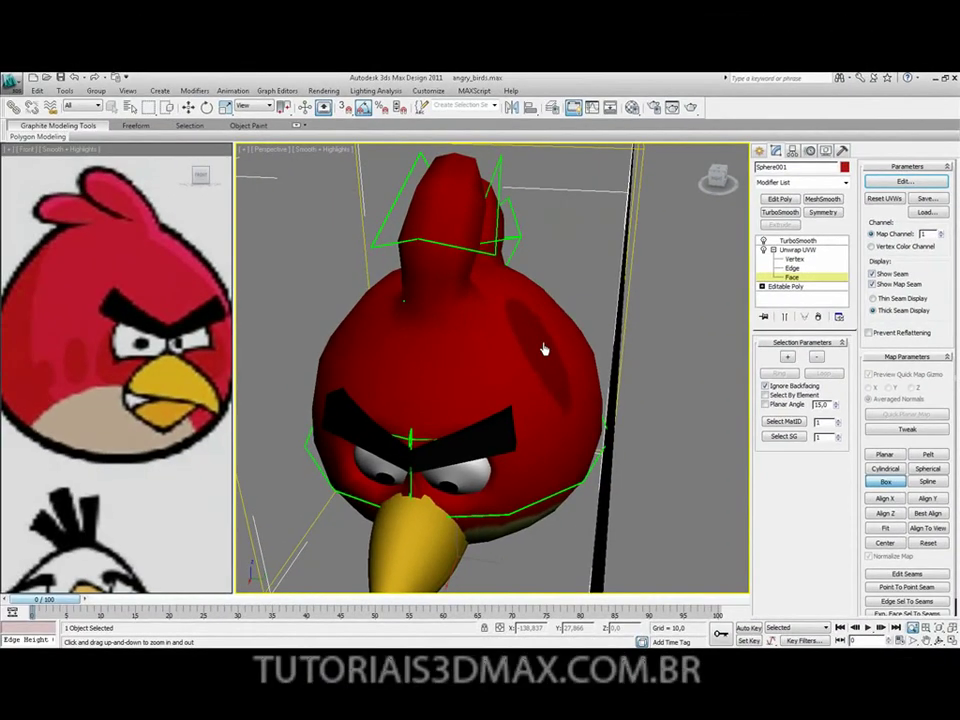
pyautogui.hotkey('ctrl', 's')
pyautogui.moveTo(547, 352)
pyautogui.keyDown('alt'); pyautogui.mouseDown(button='middle')
pyautogui.moveTo(527, 360)
pyautogui.moveTo(549, 364)
pyautogui.moveTo(552, 330)
pyautogui.mouseUp(button='middle'); pyautogui.keyUp('alt')
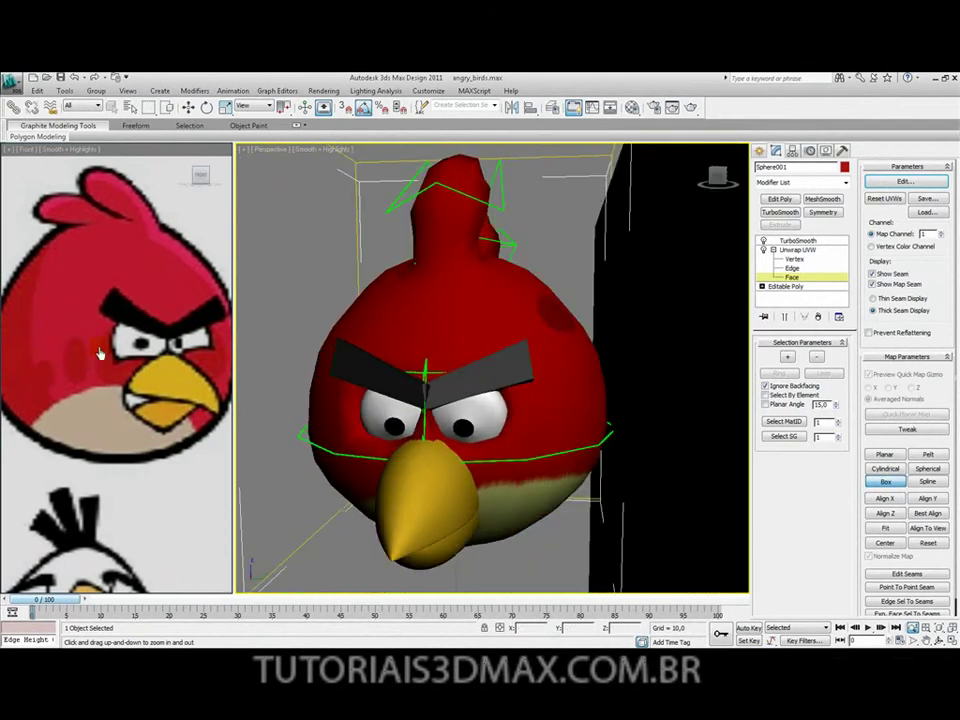
# Step: Switch to Photoshop, hide the vermelho layer, and place a copy of the oval diagonally below it at the UV disc's lower-left edge
pyautogui.hotkey('alt', 'Tab')
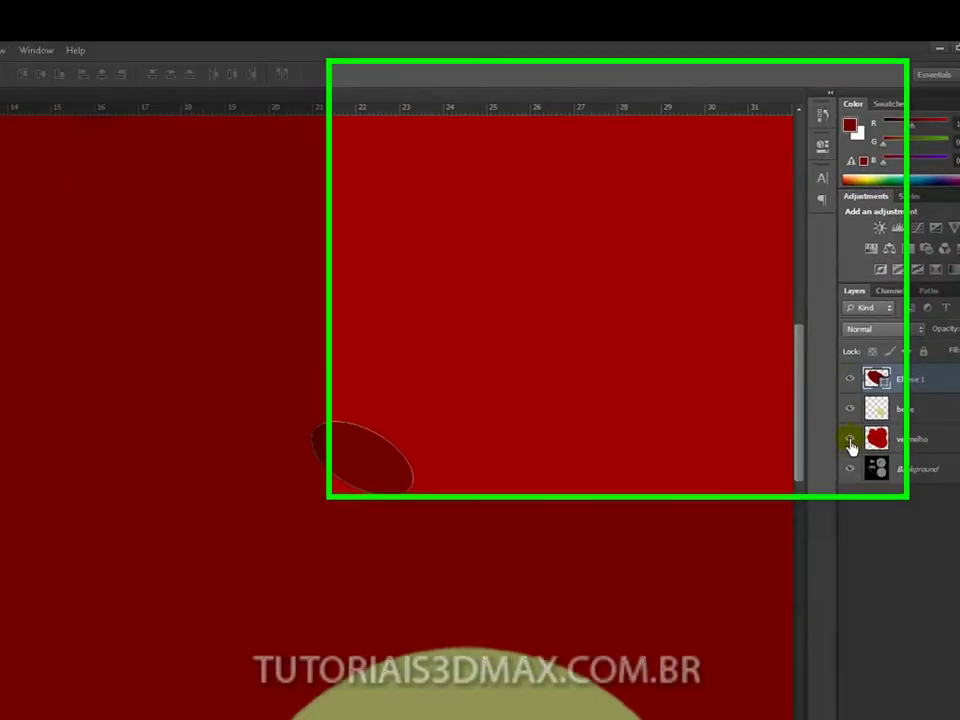
pyautogui.click(841, 367)
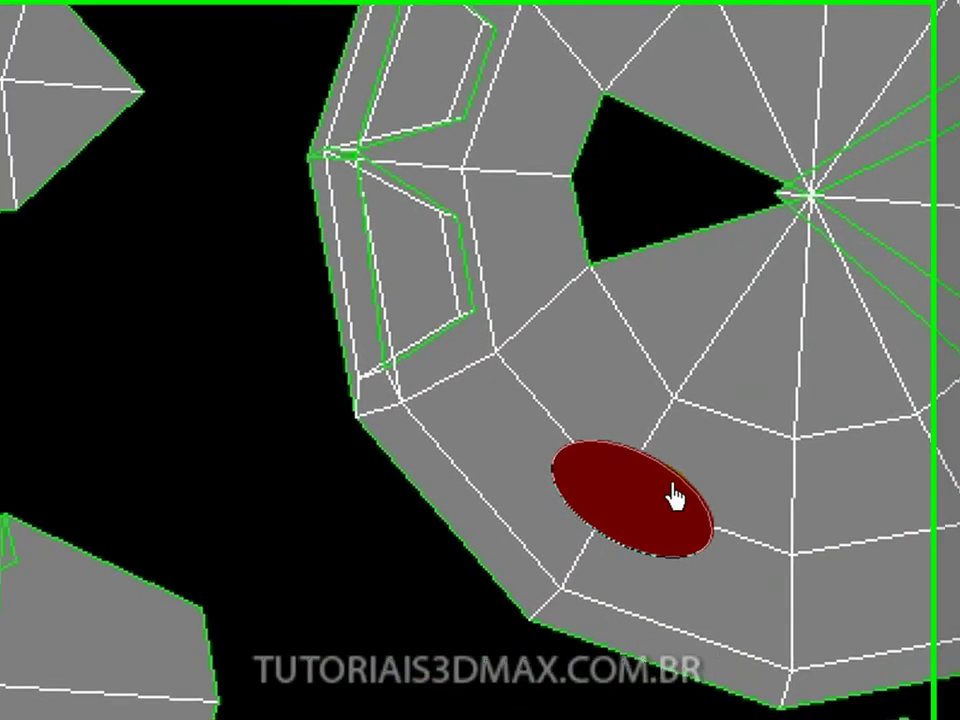
pyautogui.keyDown('alt'); pyautogui.moveTo(103, 668); pyautogui.dragTo(43, 719); pyautogui.keyUp('alt')
pyautogui.keyDown('alt'); pyautogui.moveTo(645, 548); pyautogui.dragTo(628, 570); pyautogui.keyUp('alt')
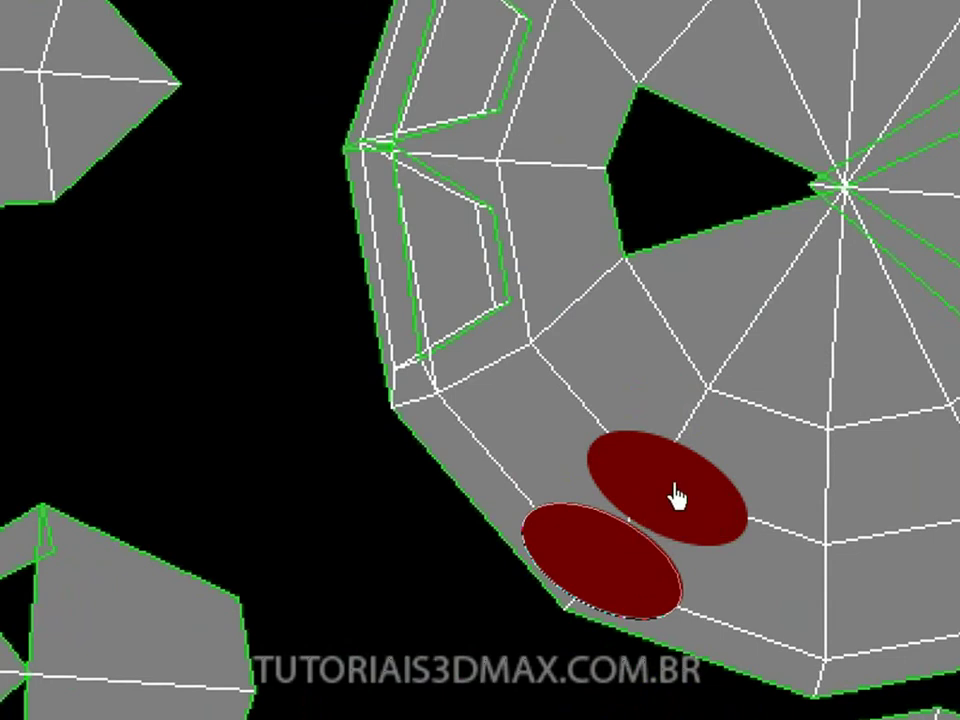
# Step: Copy the inner oval to the area above the disc's black notch and rotate the copy counterclockwise to mirror the lower one
pyautogui.moveTo(675, 497); pyautogui.dragTo(716, 410)
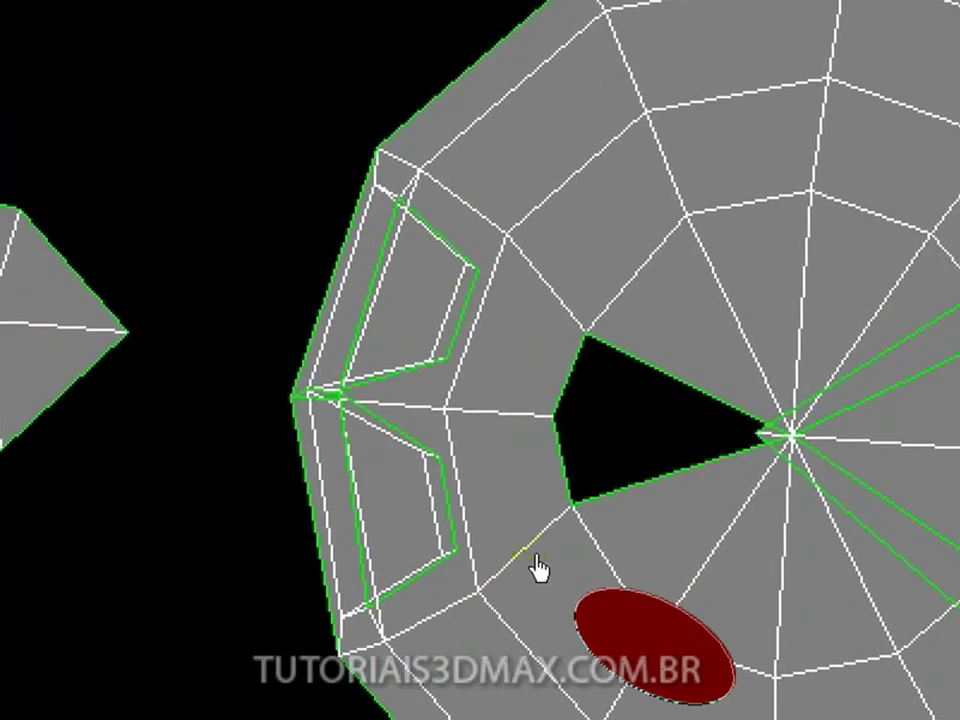
pyautogui.keyDown('alt'); pyautogui.moveTo(668, 628); pyautogui.dragTo(683, 222); pyautogui.keyUp('alt')
pyautogui.moveTo(739, 204); pyautogui.dragTo(710, 440)
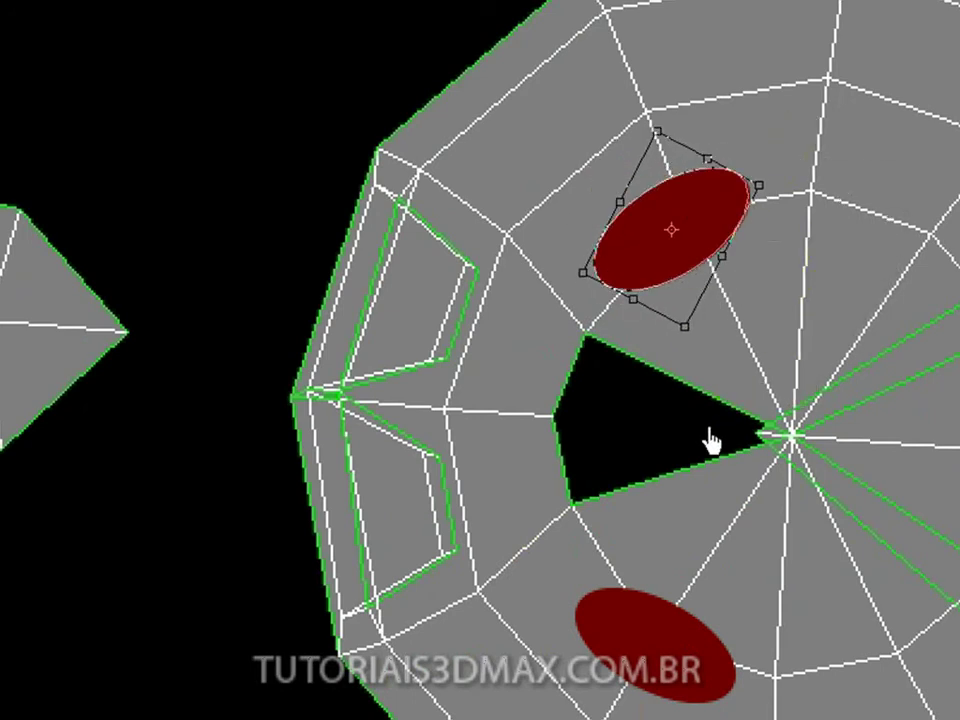
pyautogui.moveTo(832, 172); pyautogui.dragTo(830, 201)
pyautogui.press('Return')
# Step: Nudge the upper oval right, rotate it slightly clockwise, and place a duplicate of it near the disc's upper-left edge
pyautogui.moveTo(669, 219); pyautogui.dragTo(691, 216)
pyautogui.hotkey('ctrl', 't')
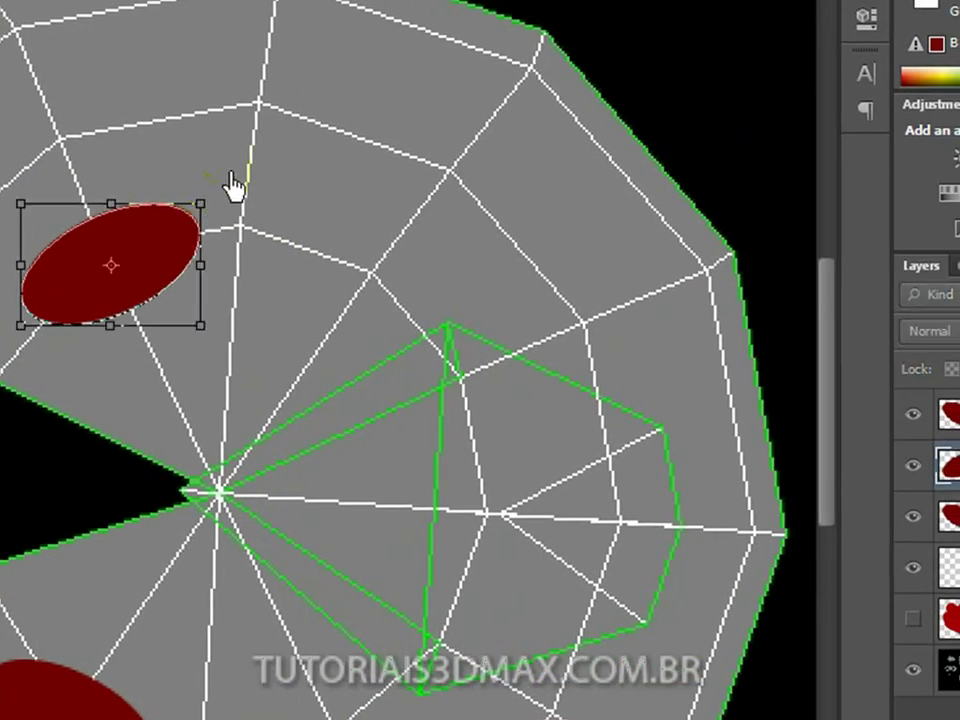
pyautogui.moveTo(233, 185); pyautogui.dragTo(237, 193)
pyautogui.press('Return')
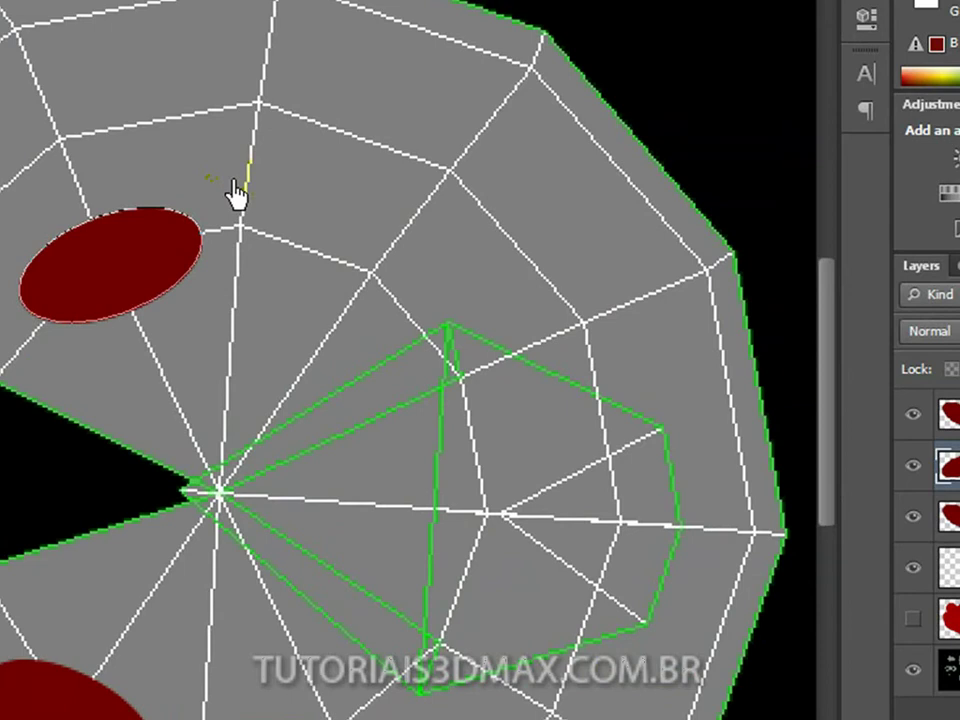
pyautogui.hotkey('ctrl', 'j')
pyautogui.moveTo(120, 238); pyautogui.dragTo(48, 62)
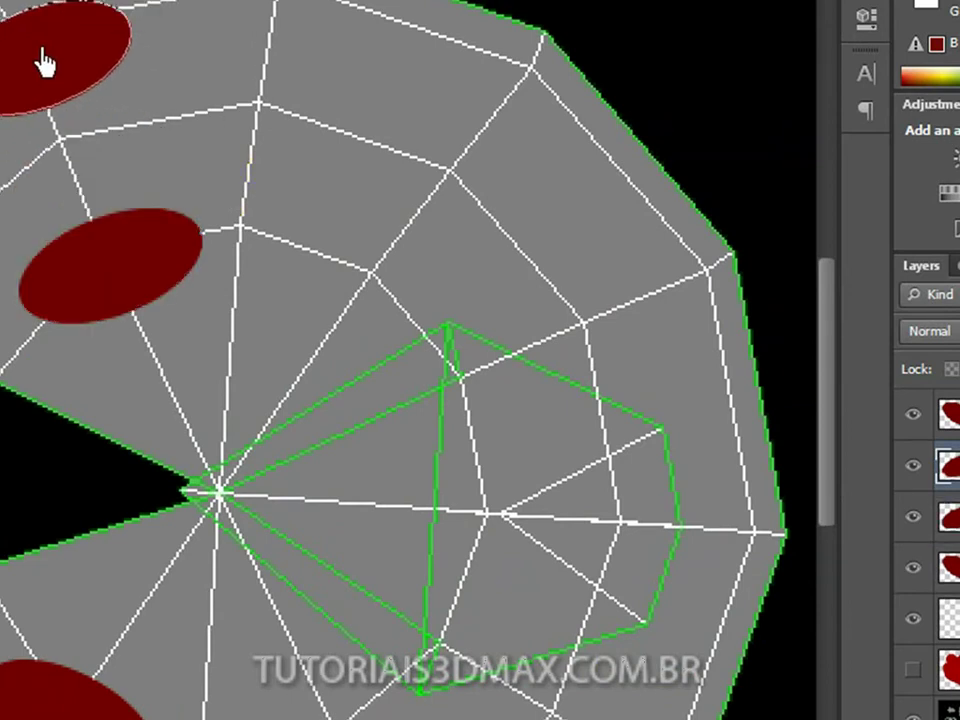
# Step: Show the vermelho layer and inspect the four spots on the bird in 3ds Max from several orbited angles
pyautogui.click(912, 668)
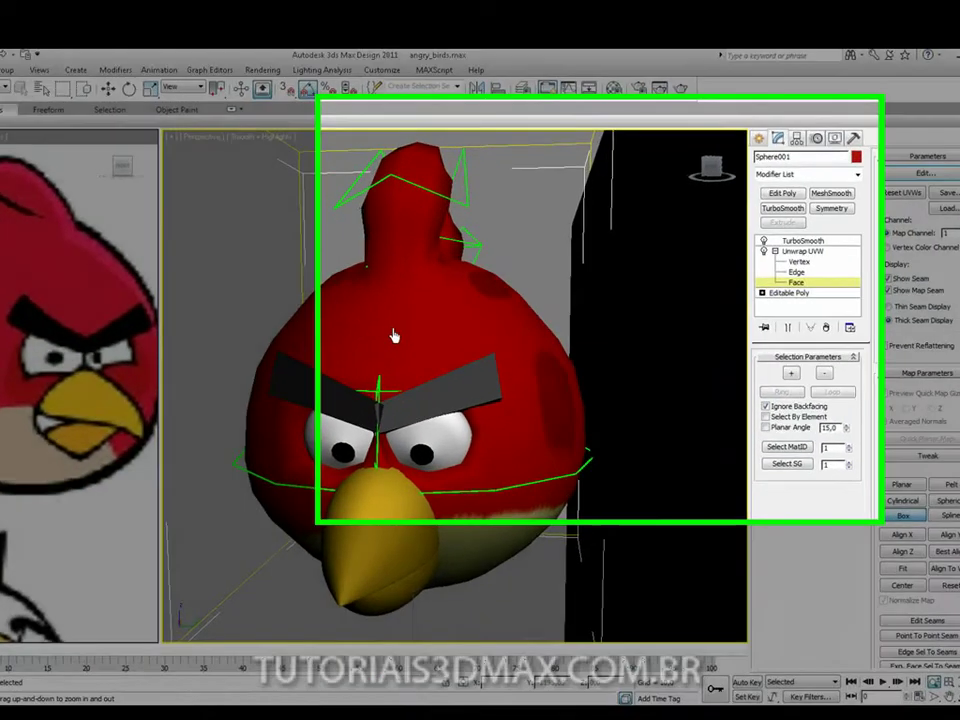
pyautogui.keyDown('alt'); pyautogui.moveTo(439, 316); pyautogui.dragTo(517, 337, button='middle'); pyautogui.keyUp('alt')
pyautogui.keyDown('alt'); pyautogui.moveTo(281, 446); pyautogui.dragTo(238, 494, button='middle'); pyautogui.keyUp('alt')
pyautogui.keyDown('alt'); pyautogui.moveTo(108, 668); pyautogui.dragTo(175, 568, button='middle'); pyautogui.keyUp('alt')
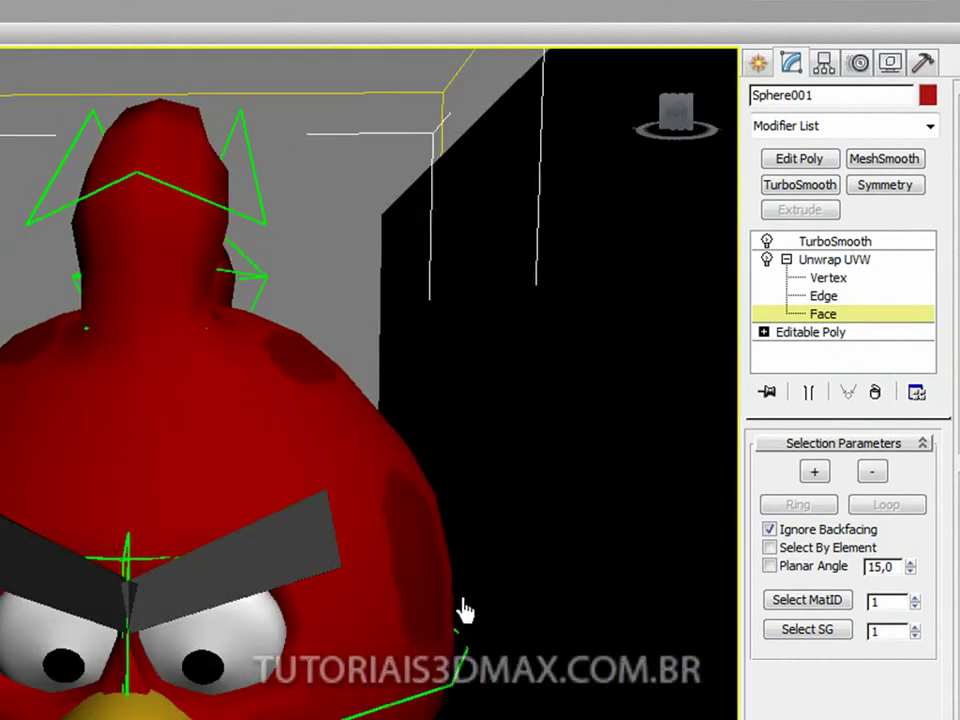
# Step: Switch to Photoshop, hide the vermelho layer, then flatten the uppermost oval to about 59% height and rotate it slightly counterclockwise
pyautogui.hotkey('alt', 'Tab')
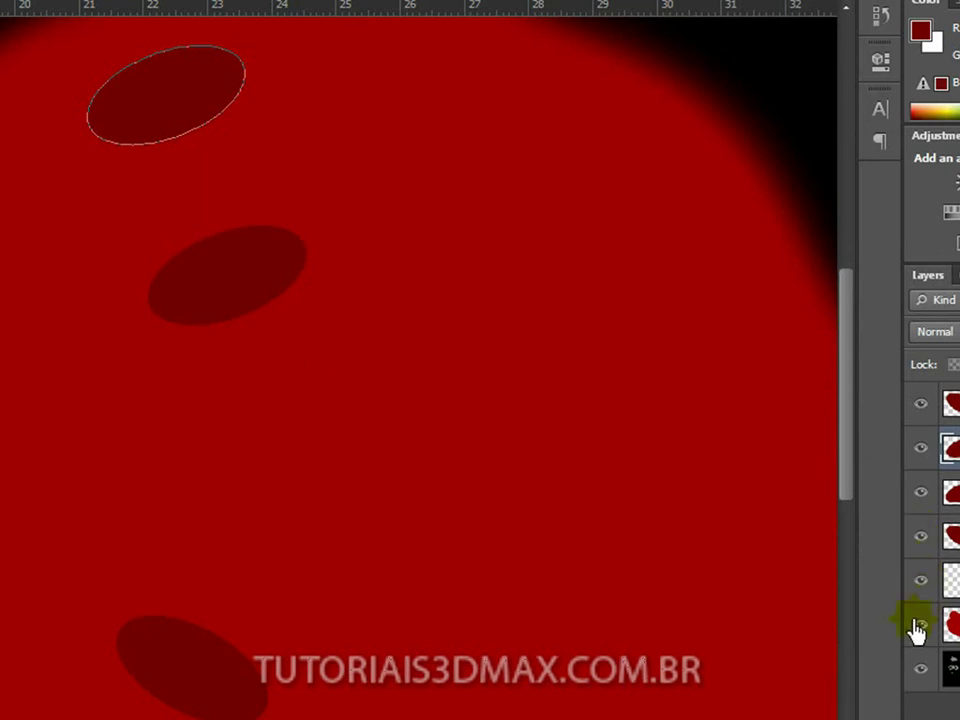
pyautogui.click(921, 628)
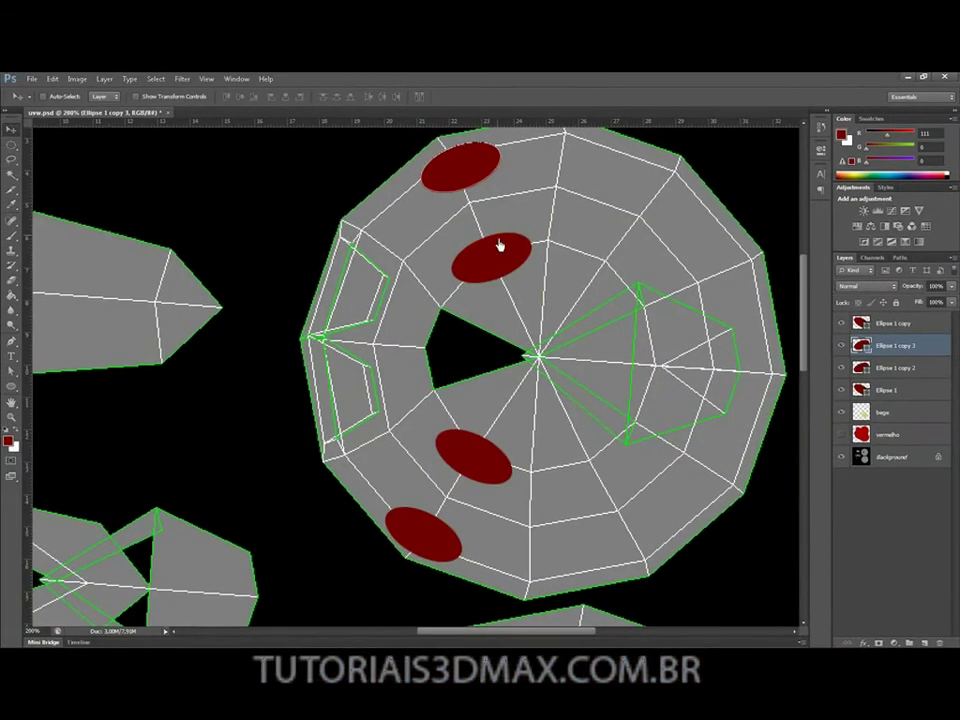
pyautogui.moveTo(468, 204); pyautogui.dragTo(472, 309)
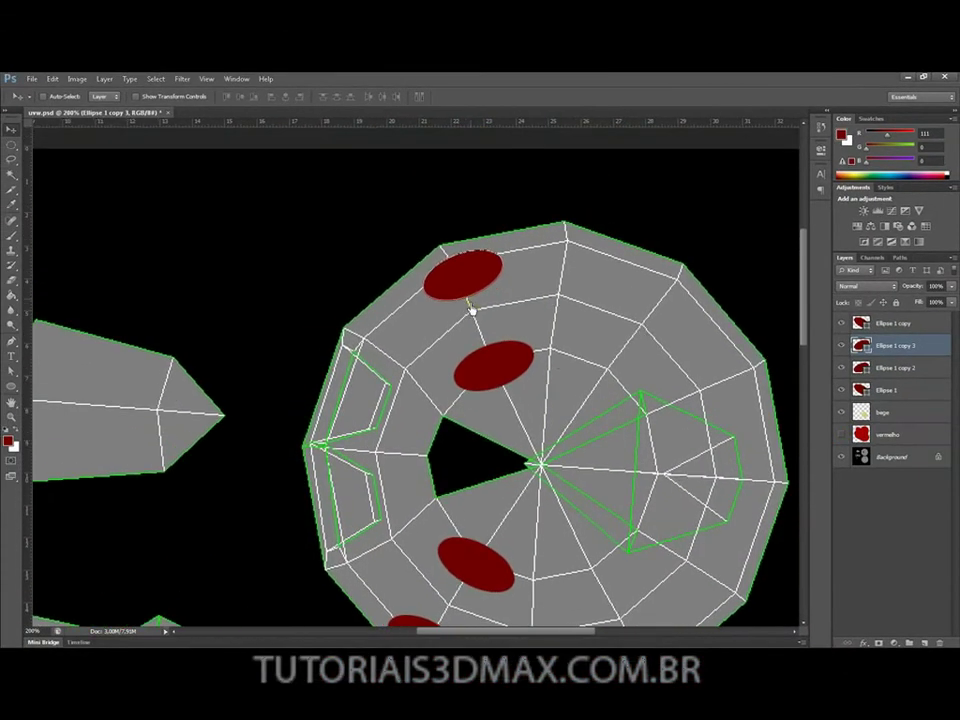
pyautogui.hotkey('ctrl', 't')
pyautogui.moveTo(463, 251); pyautogui.dragTo(465, 262)
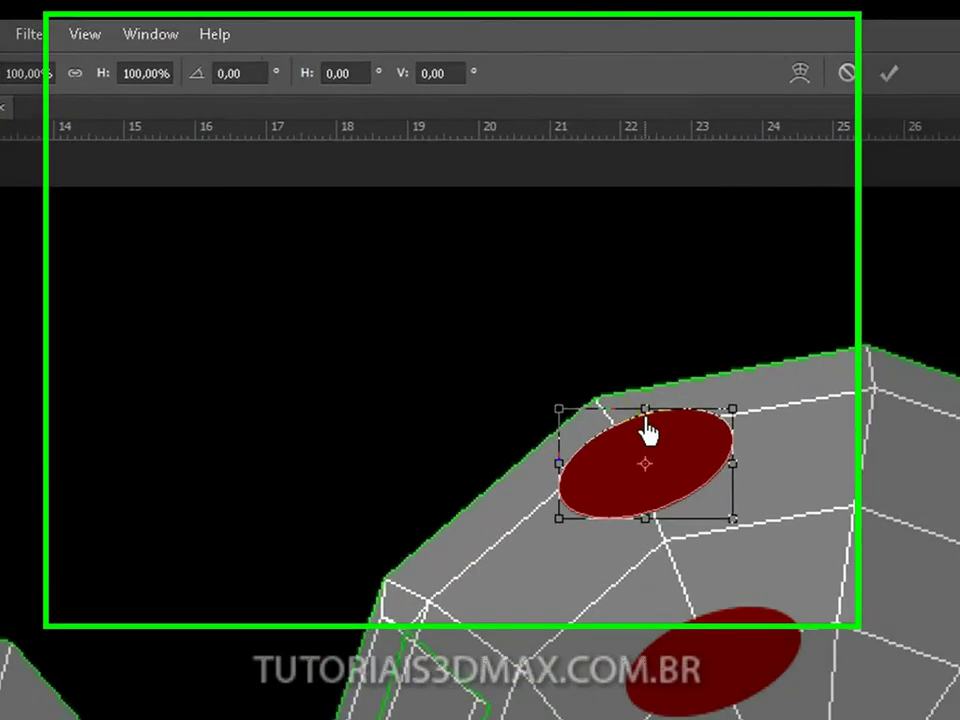
pyautogui.moveTo(716, 520); pyautogui.dragTo(720, 545)
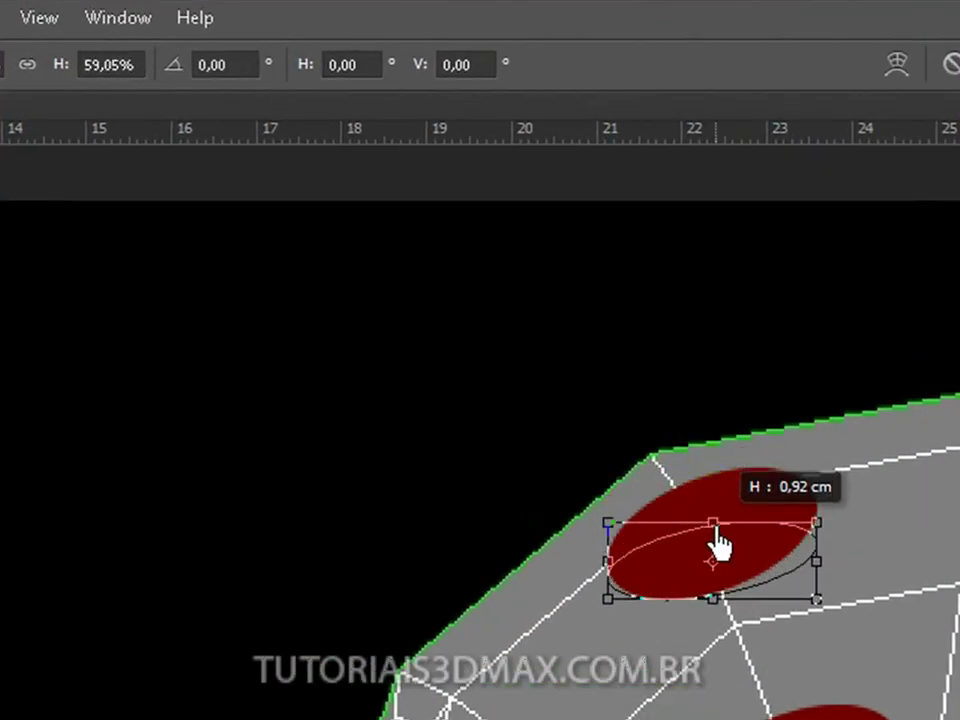
pyautogui.moveTo(868, 508); pyautogui.dragTo(866, 484)
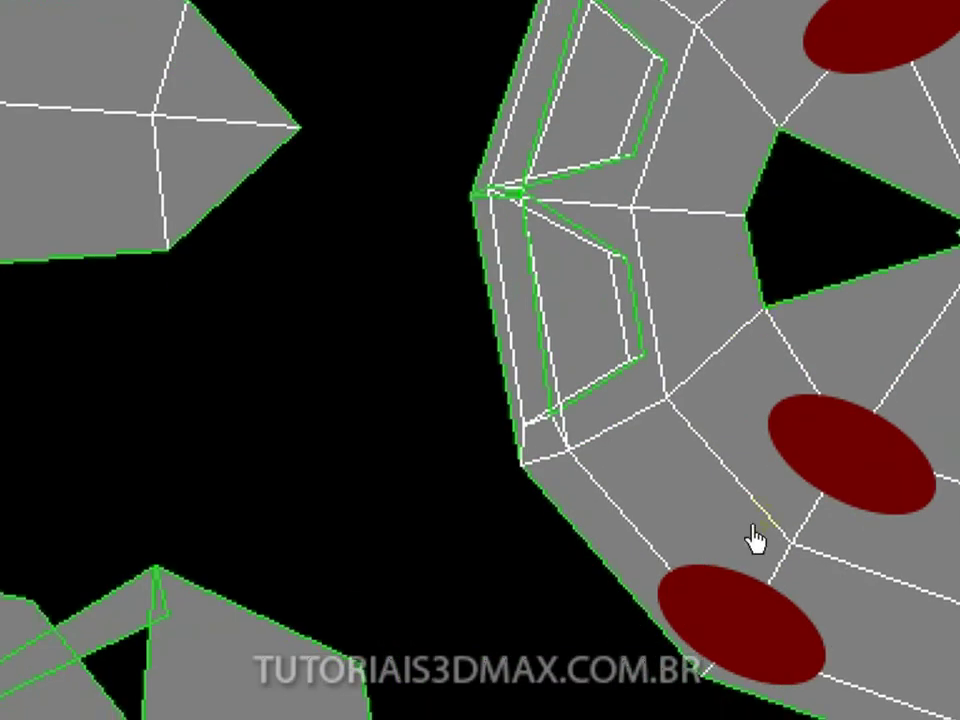
# Step: Flatten the oval at the disc's lower-left edge, rotate it slightly, and nudge it upward
pyautogui.click(735, 615)
pyautogui.moveTo(745, 578); pyautogui.dragTo(739, 606)
pyautogui.moveTo(885, 606)
pyautogui.mouseDown()
pyautogui.moveTo(883, 617)
pyautogui.moveTo(877, 585)
pyautogui.mouseUp()
pyautogui.press('Return')
pyautogui.hotkey('ctrl', 't')
pyautogui.press('Return')
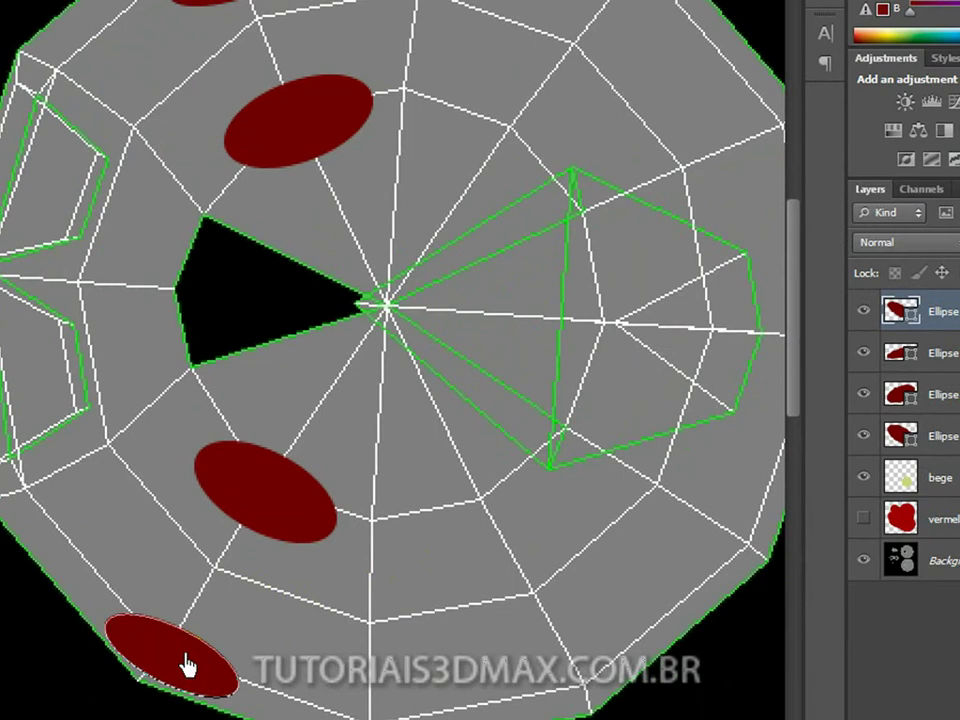
pyautogui.moveTo(186, 665); pyautogui.dragTo(182, 652)
# Step: Show the vermelho layer and examine the reshaped spots on the bird's side in 3ds Max by orbiting around it
pyautogui.click(863, 519)
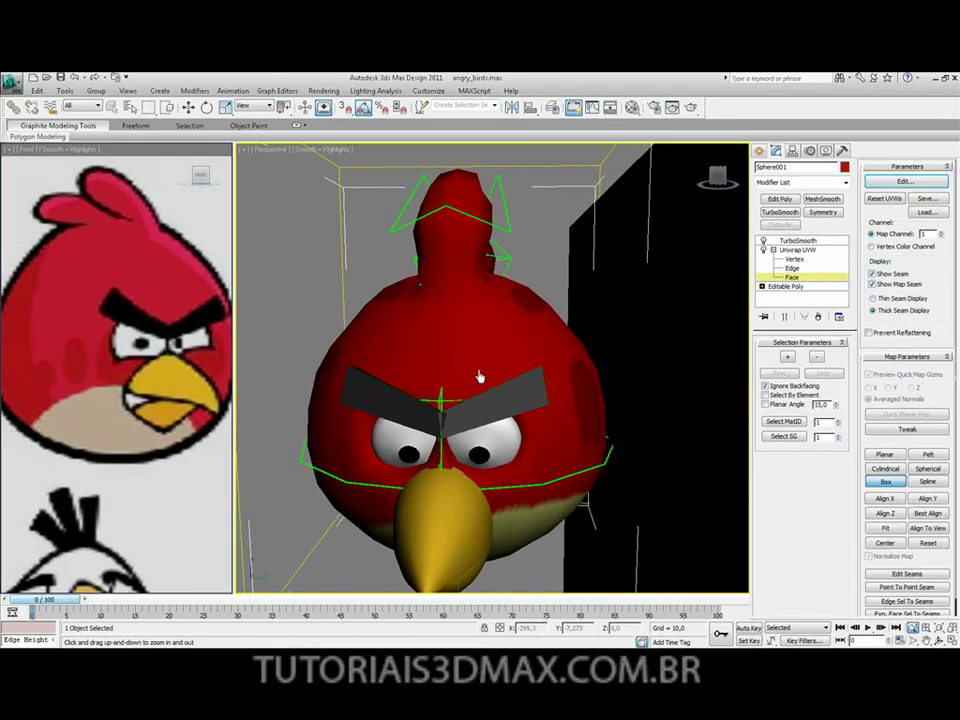
pyautogui.moveTo(484, 381)
pyautogui.keyDown('alt'); pyautogui.mouseDown(button='middle')
pyautogui.moveTo(556, 385)
pyautogui.moveTo(459, 394)
pyautogui.moveTo(499, 378)
pyautogui.mouseUp(button='middle'); pyautogui.keyUp('alt')
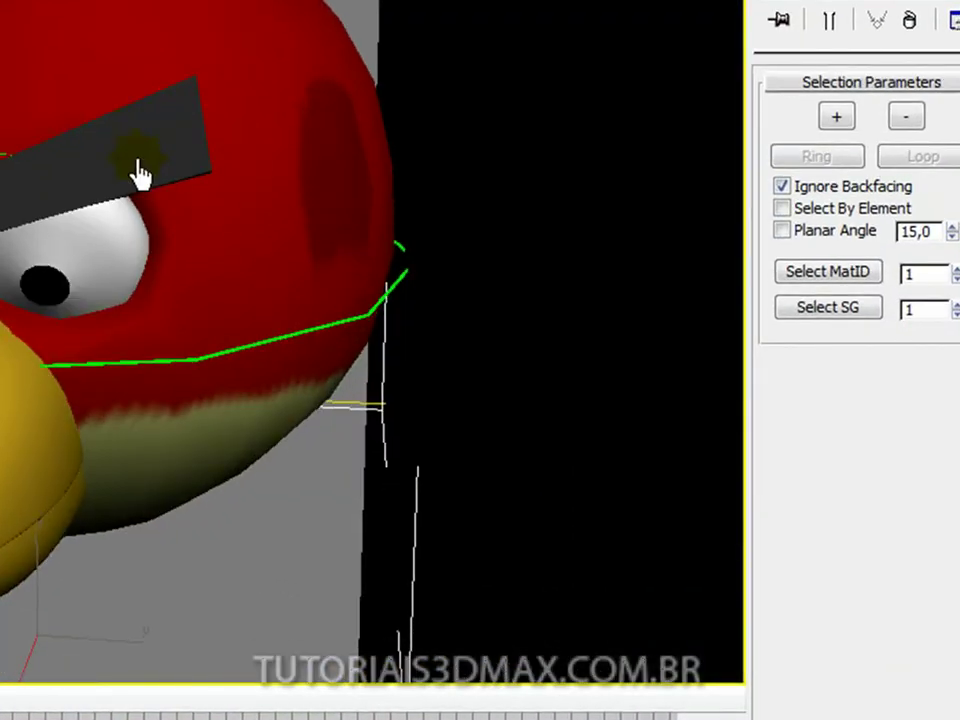
pyautogui.keyDown('alt'); pyautogui.moveTo(140, 175); pyautogui.dragTo(237, 183, button='middle'); pyautogui.keyUp('alt')
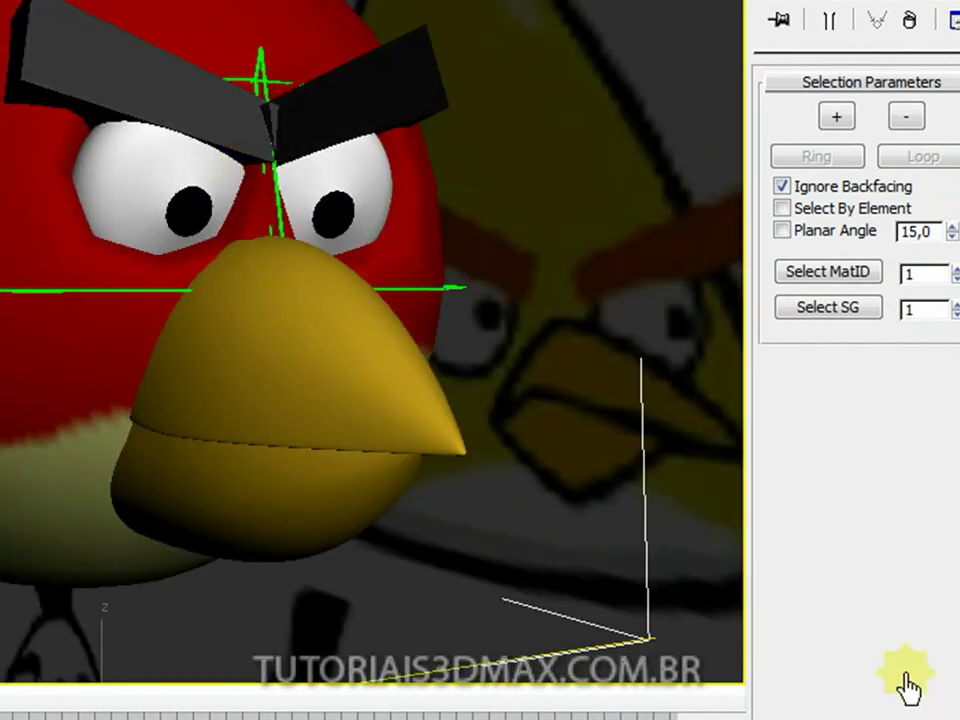